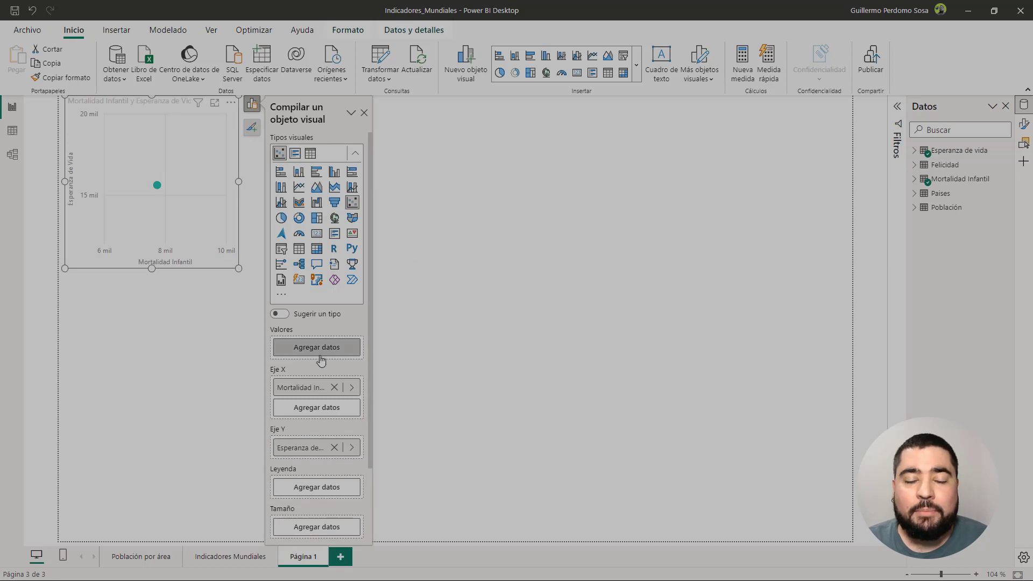
{"action": "left_click", "coordinate": [316, 353]}
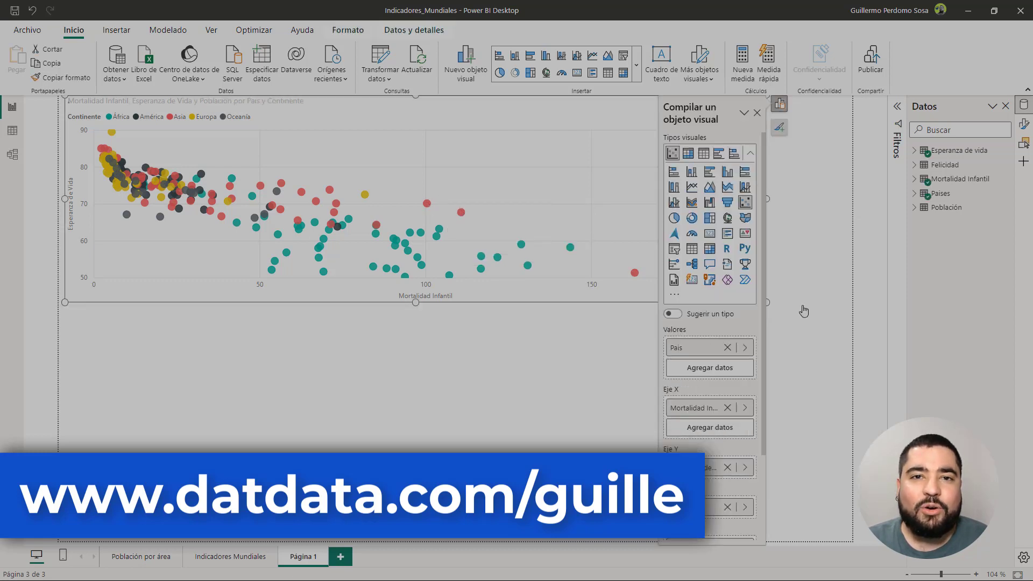
{"action": "left_click_drag", "start_coordinate": [415, 302], "coordinate": [422, 371]}
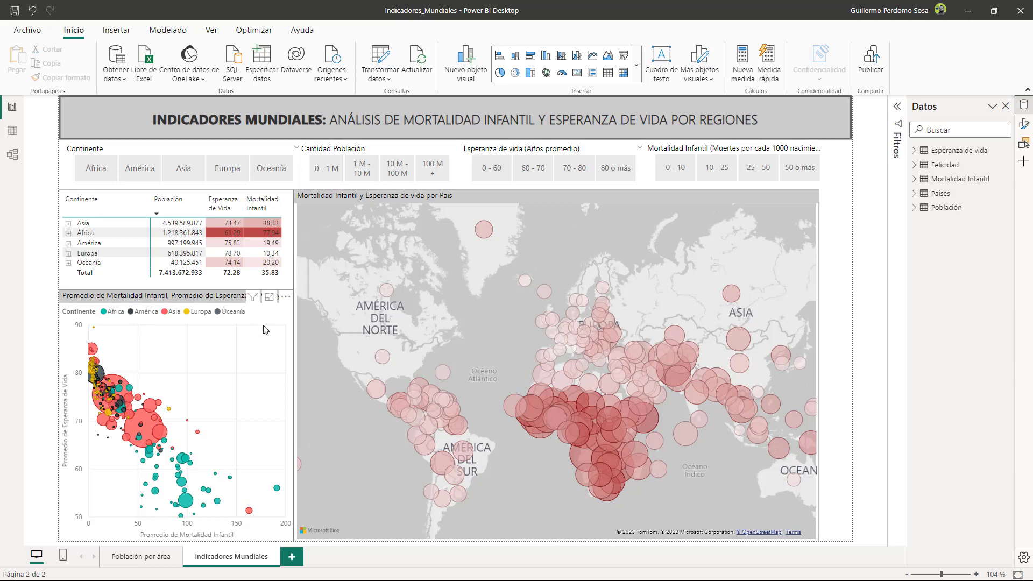
Examine the country bubbles of the Indicadores Mundiales scatter chart in focus mode, and return to the report
{"action": "left_click", "coordinate": [270, 297]}
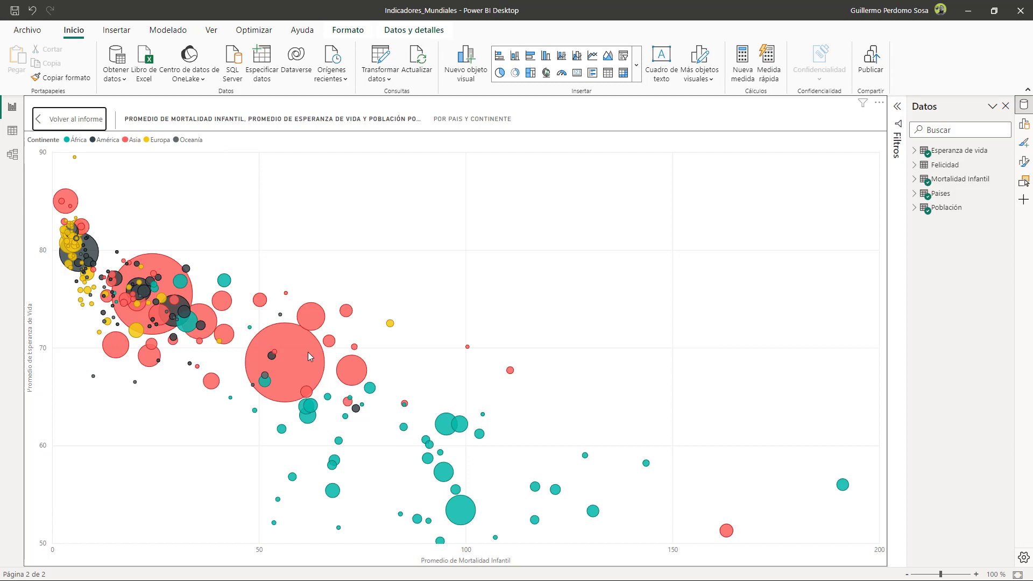
{"action": "mouse_move", "coordinate": [311, 359]}
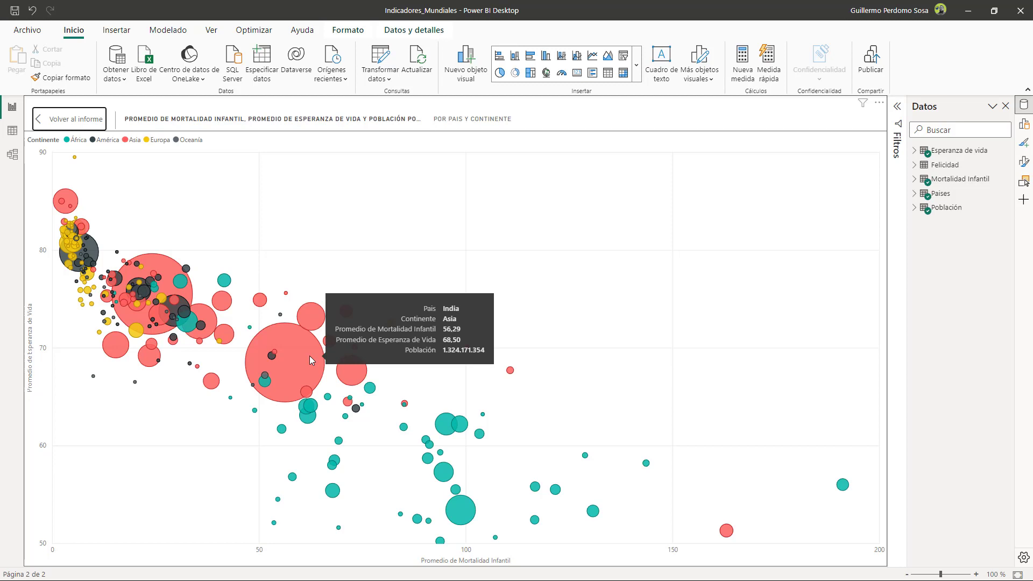
{"action": "mouse_move", "coordinate": [160, 262]}
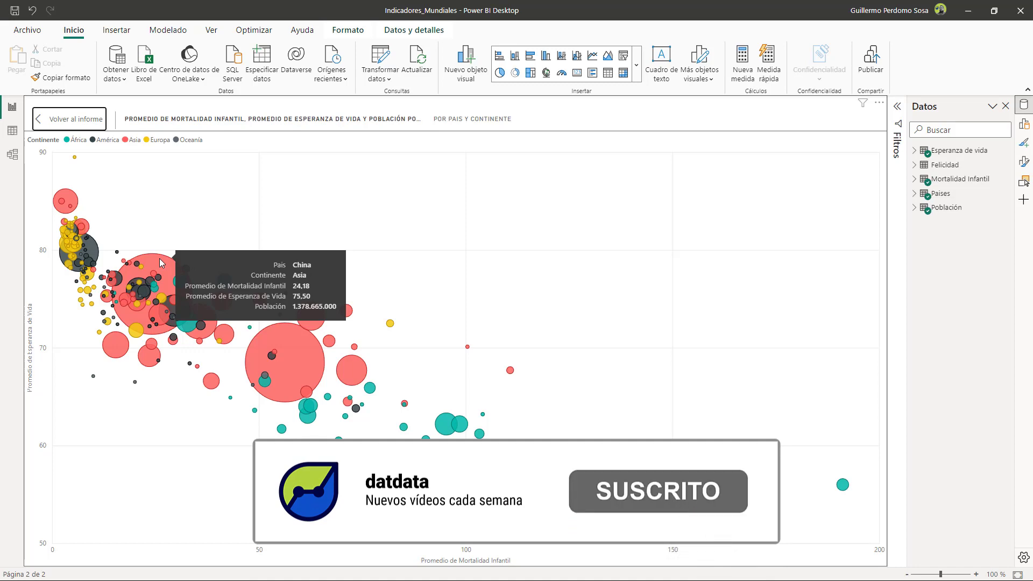
{"action": "left_click", "coordinate": [84, 124]}
Add a new report page and insert an empty scatter chart on it
{"action": "left_click", "coordinate": [301, 557]}
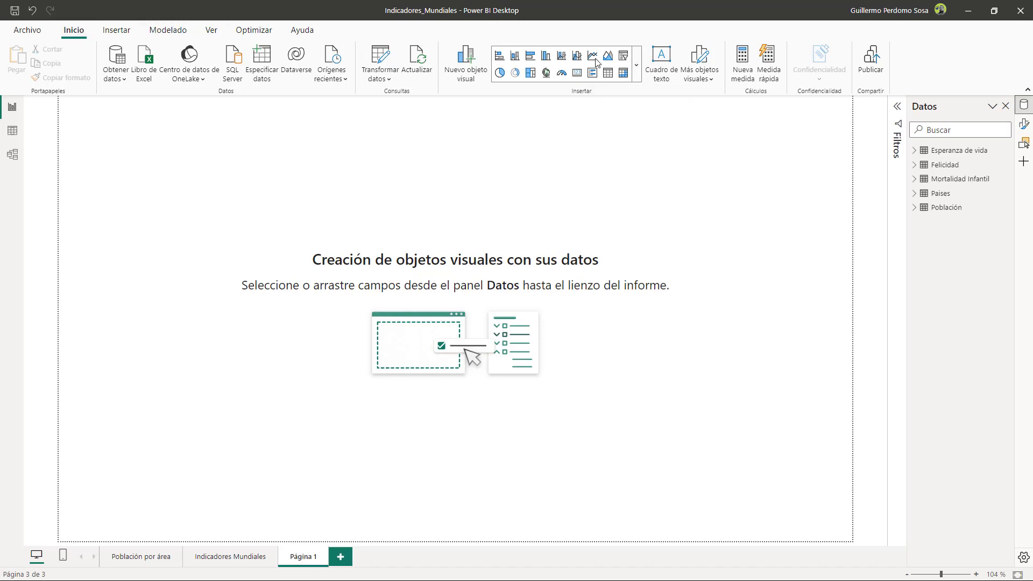
{"action": "left_click", "coordinate": [635, 65]}
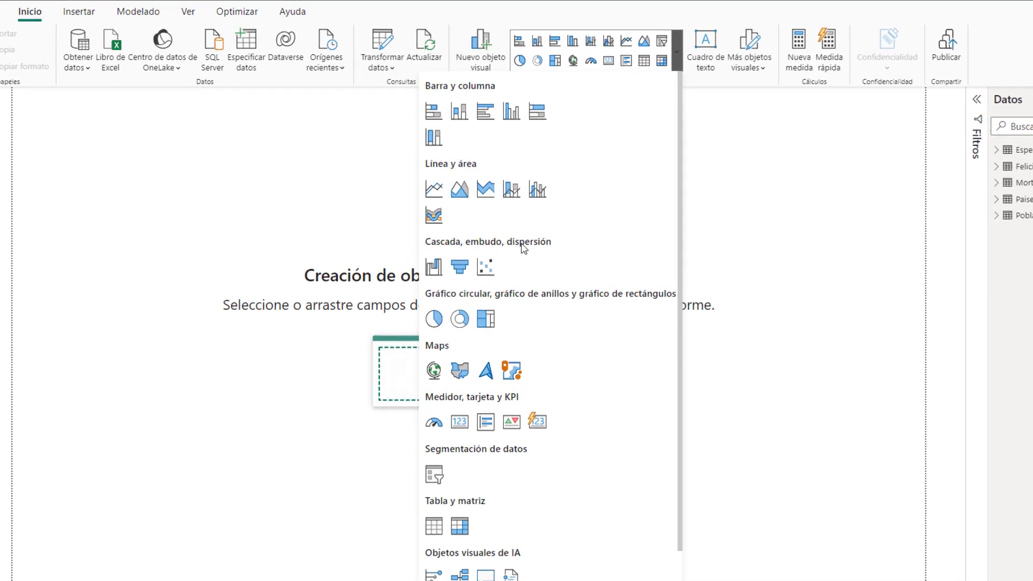
{"action": "left_click", "coordinate": [494, 267]}
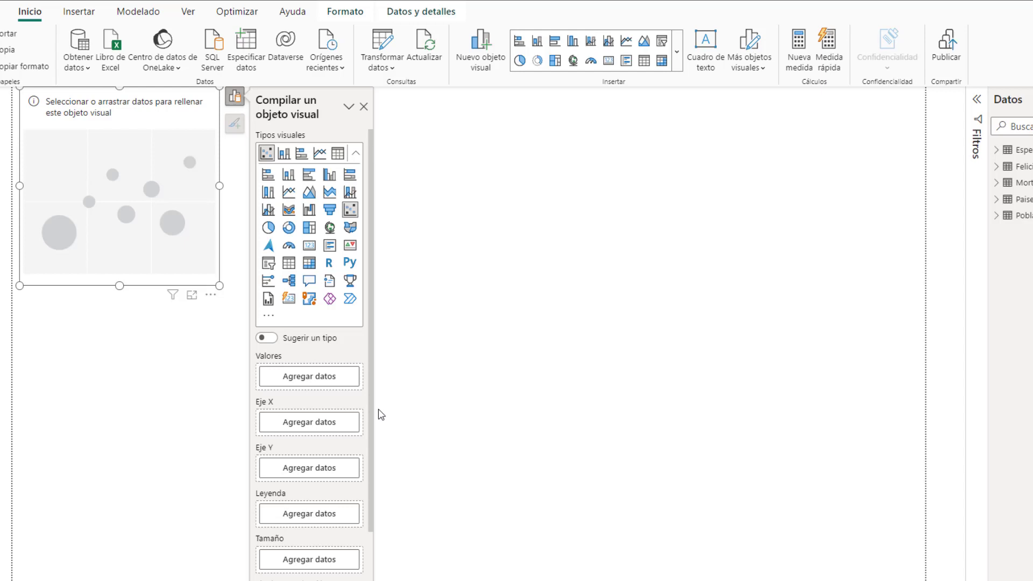
Assign Mortalidad Infantil to the scatter chart's X axis and Esperanza de Vida to its Y axis
{"action": "left_click", "coordinate": [311, 422]}
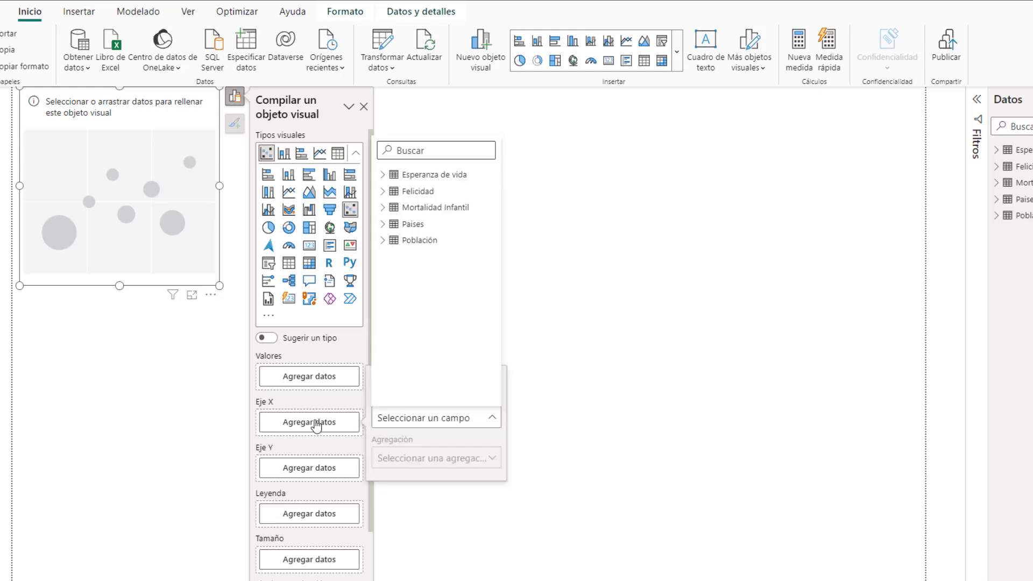
{"action": "left_click", "coordinate": [382, 207]}
{"action": "left_click", "coordinate": [446, 223]}
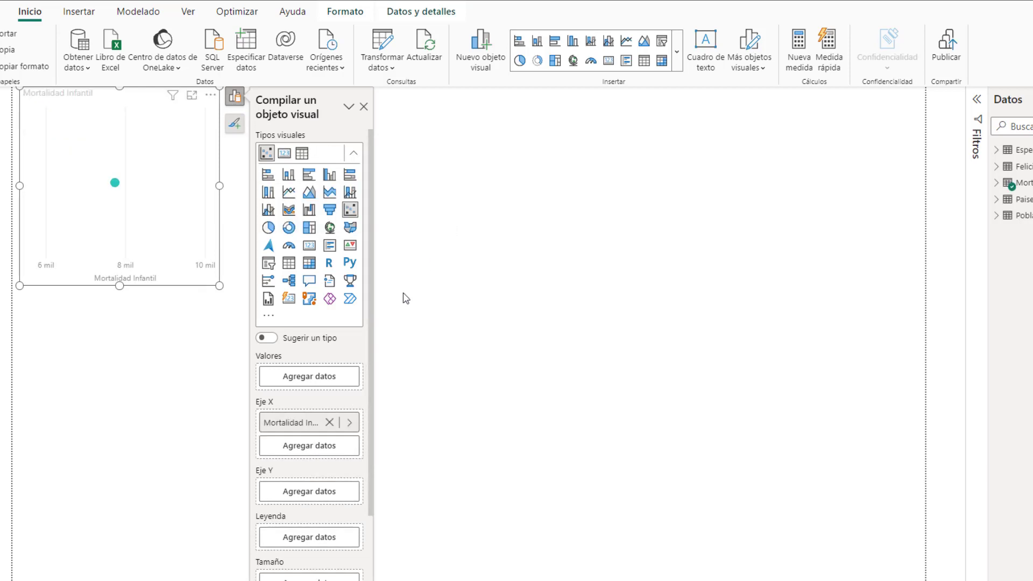
{"action": "left_click", "coordinate": [317, 491]}
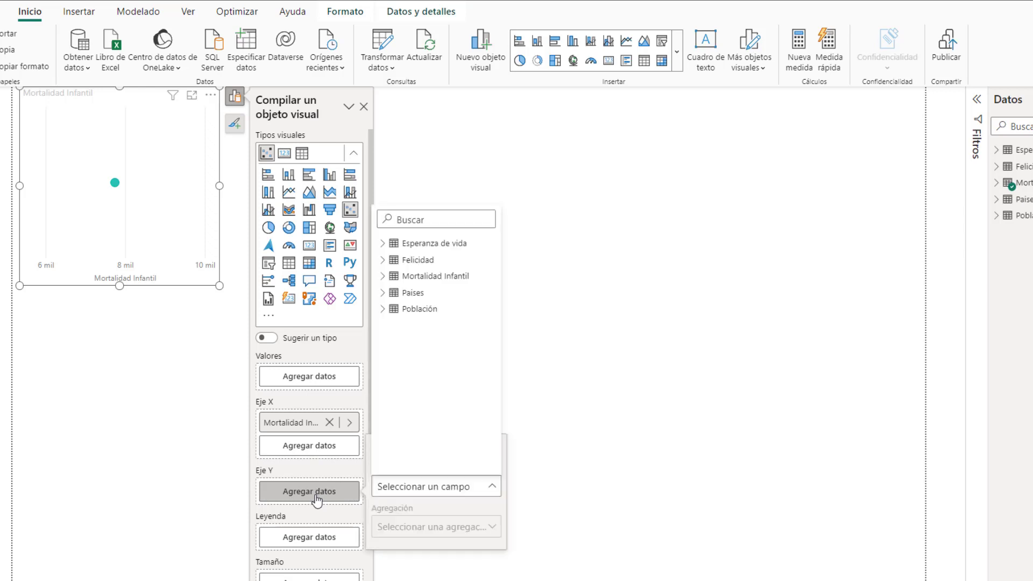
{"action": "left_click", "coordinate": [387, 243]}
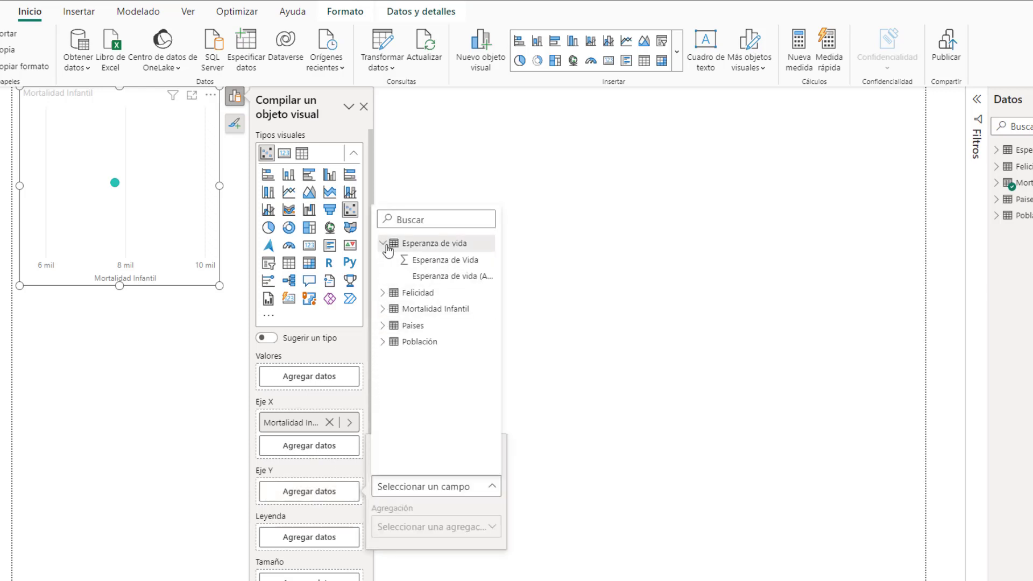
{"action": "left_click", "coordinate": [410, 260]}
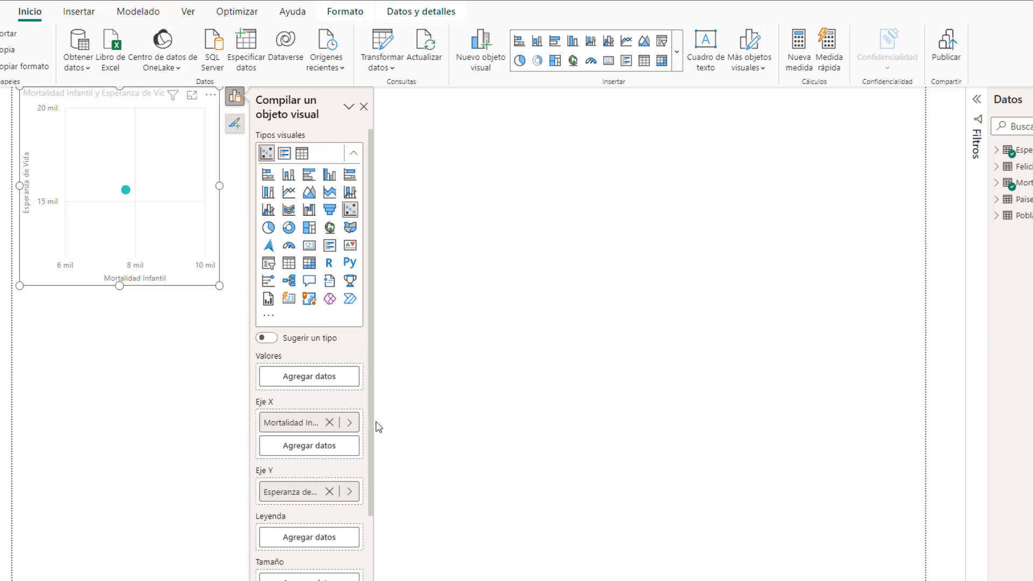
Add the Pais field from the Paises table to the scatter chart's values
{"action": "left_click", "coordinate": [311, 378]}
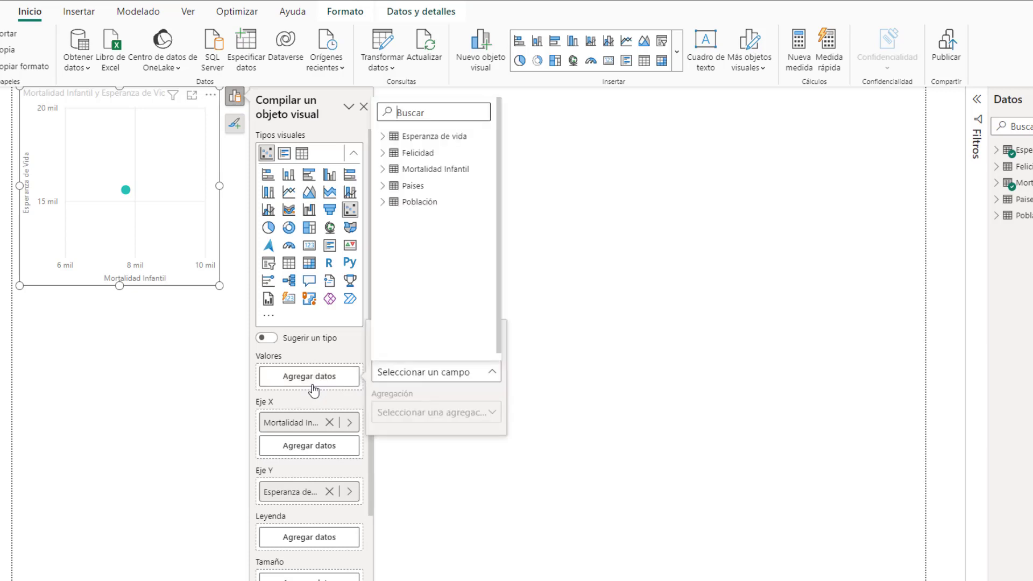
{"action": "left_click", "coordinate": [383, 186]}
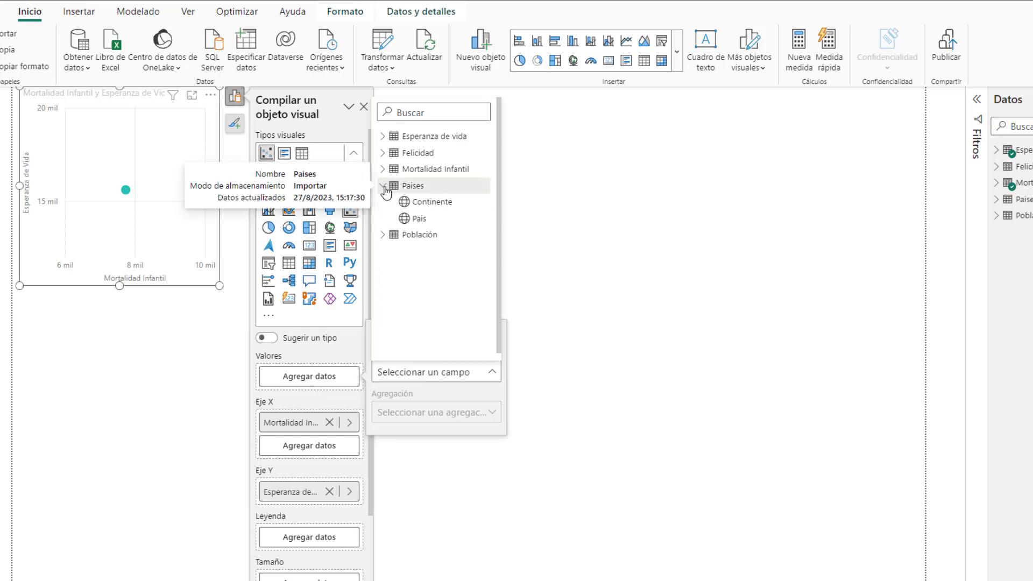
{"action": "left_click", "coordinate": [419, 217]}
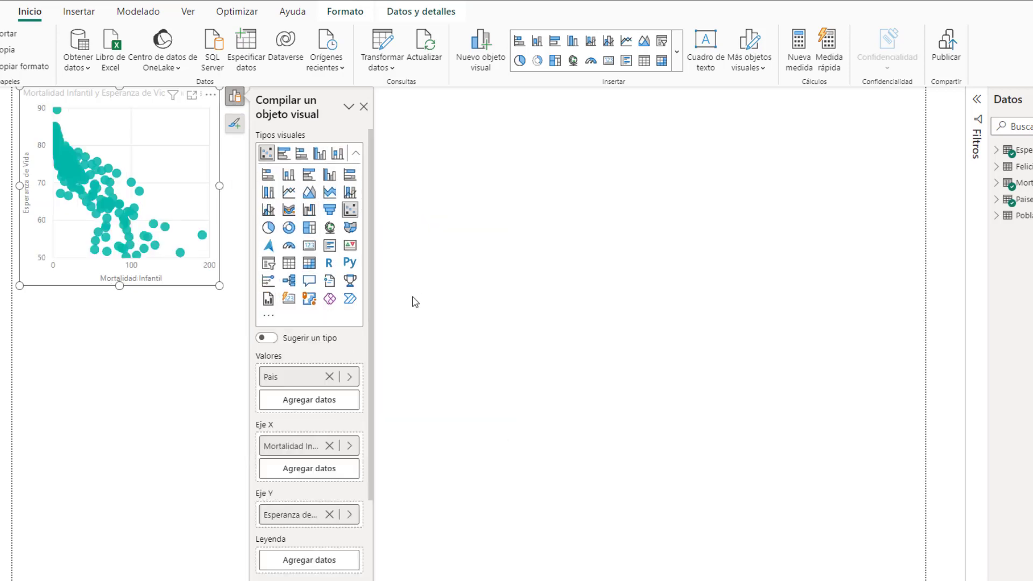
Enlarge the scatter chart so that it spans most of the page width
{"action": "left_click", "coordinate": [194, 348]}
{"action": "left_click", "coordinate": [215, 282]}
{"action": "left_click_drag", "start_coordinate": [218, 285], "coordinate": [826, 324]}
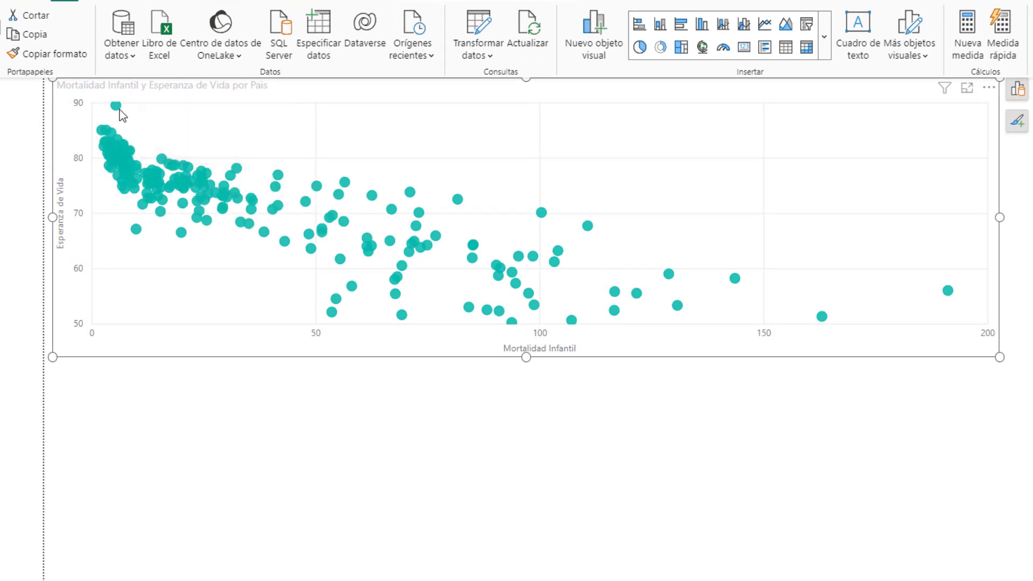
Color the scatter chart's points by continent by adding the Continente field from the Paises table as the legend
{"action": "mouse_move", "coordinate": [118, 109]}
{"action": "mouse_move", "coordinate": [949, 293]}
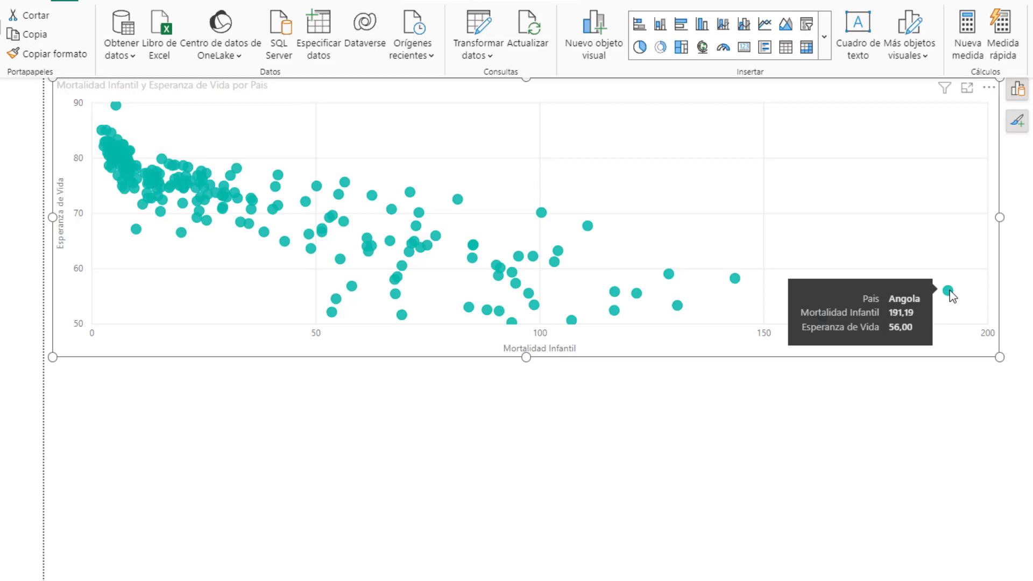
{"action": "mouse_move", "coordinate": [822, 319]}
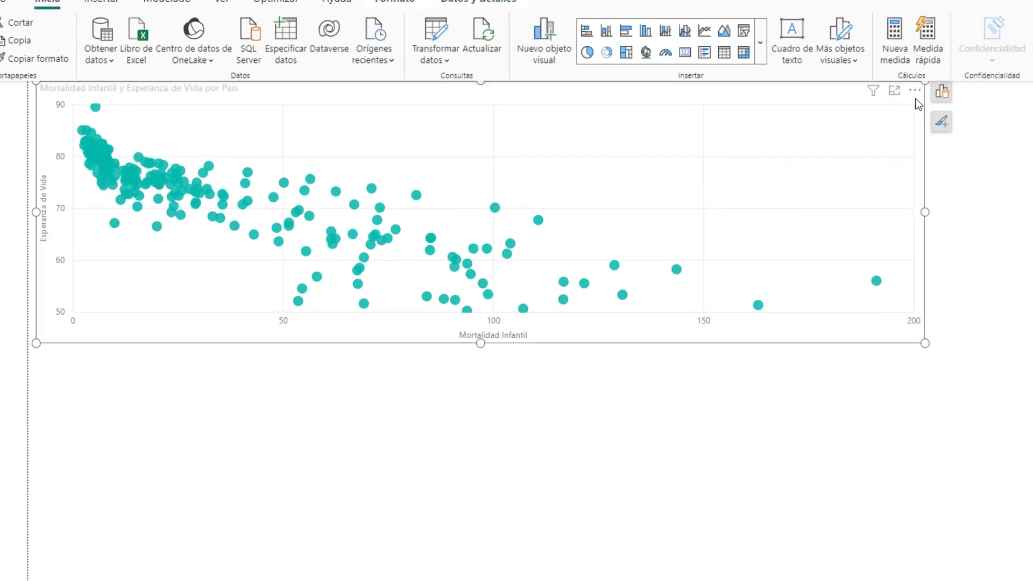
{"action": "left_click", "coordinate": [885, 96]}
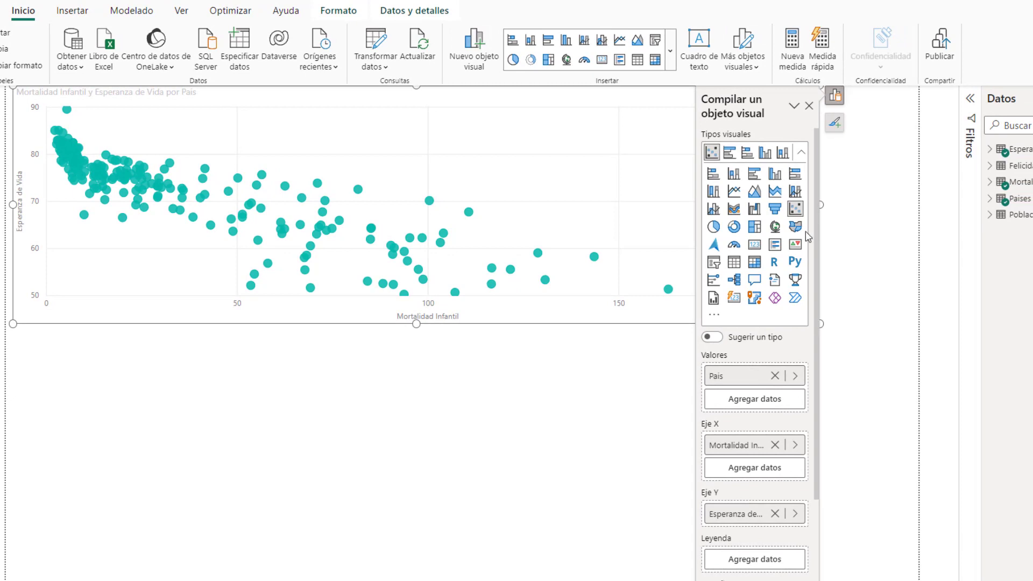
{"action": "scroll", "coordinate": [763, 403], "scroll_direction": "down", "scroll_amount": 2}
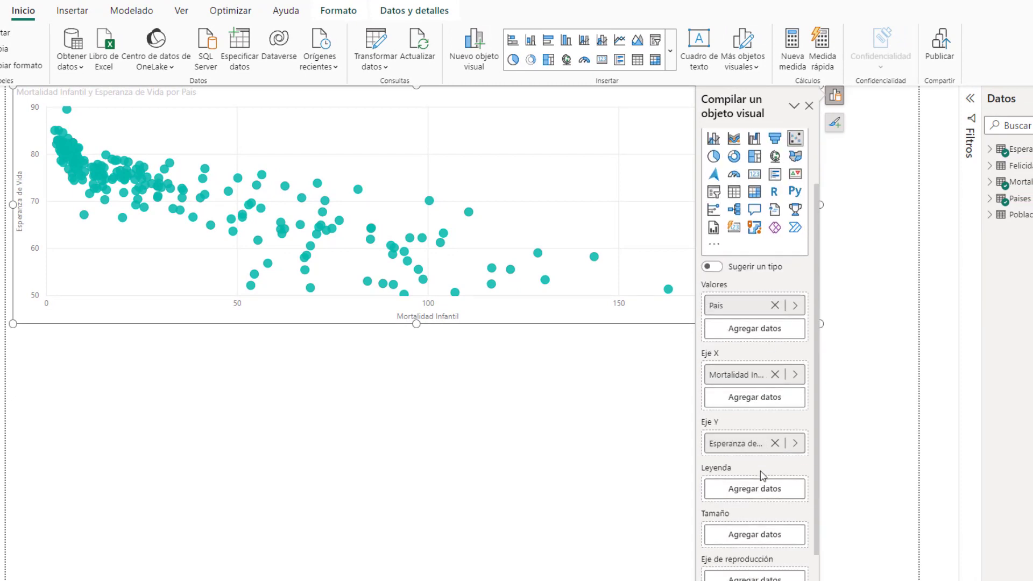
{"action": "left_click", "coordinate": [761, 493]}
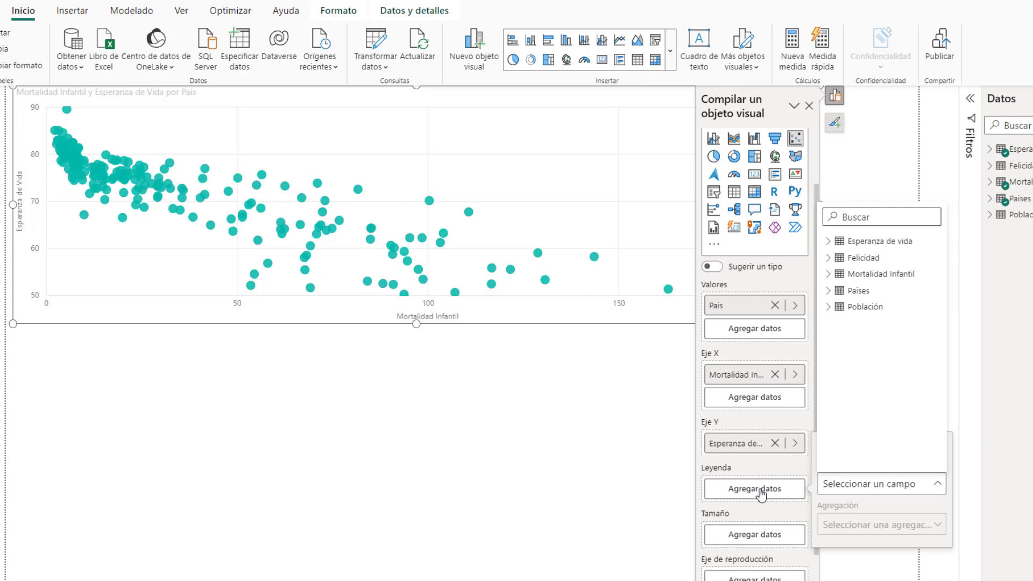
{"action": "left_click", "coordinate": [834, 291]}
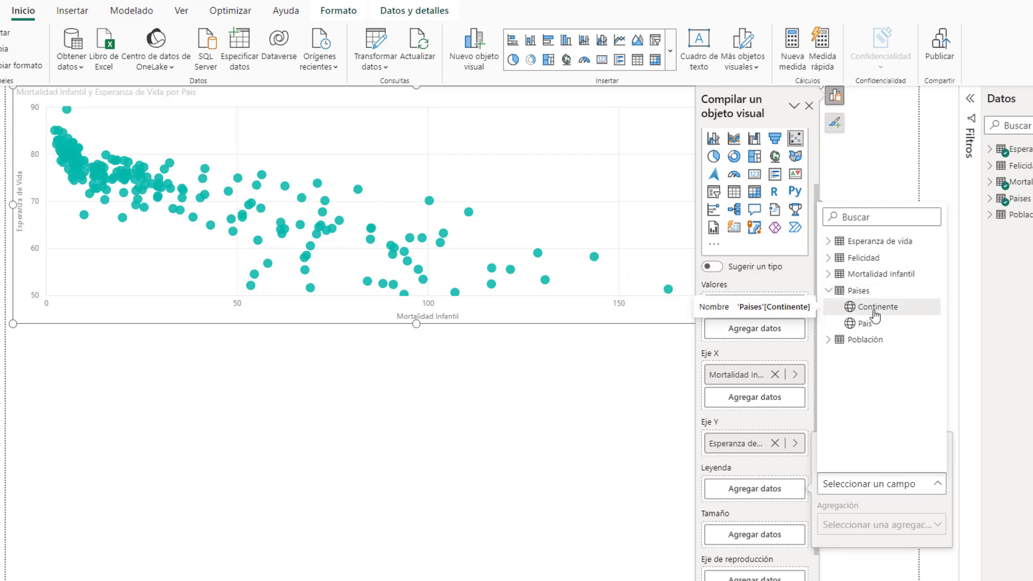
{"action": "left_click", "coordinate": [875, 315]}
{"action": "left_click", "coordinate": [540, 356]}
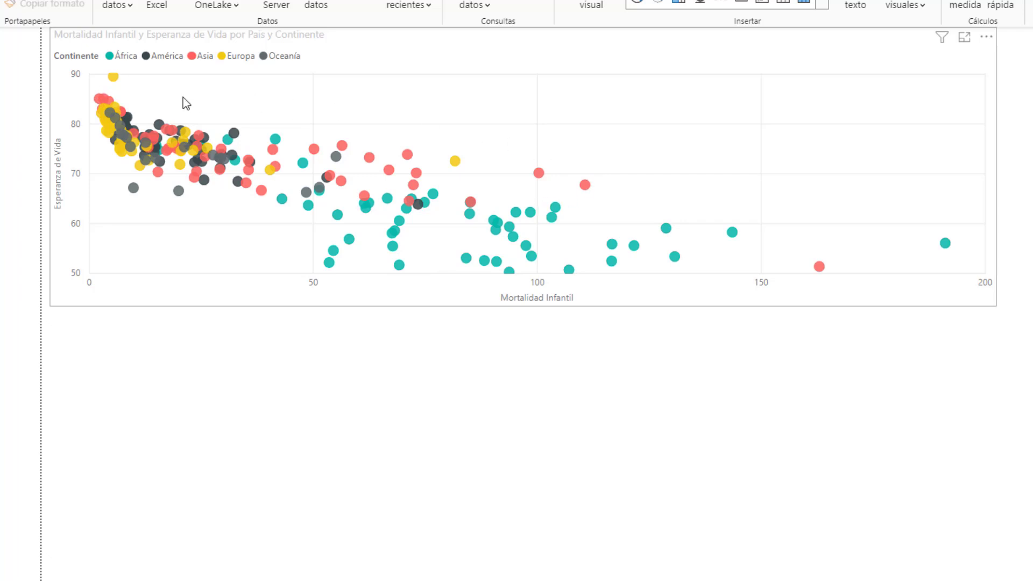
Assign the Población field to the scatter chart's bubble size
{"action": "mouse_move", "coordinate": [102, 106]}
{"action": "mouse_move", "coordinate": [584, 185]}
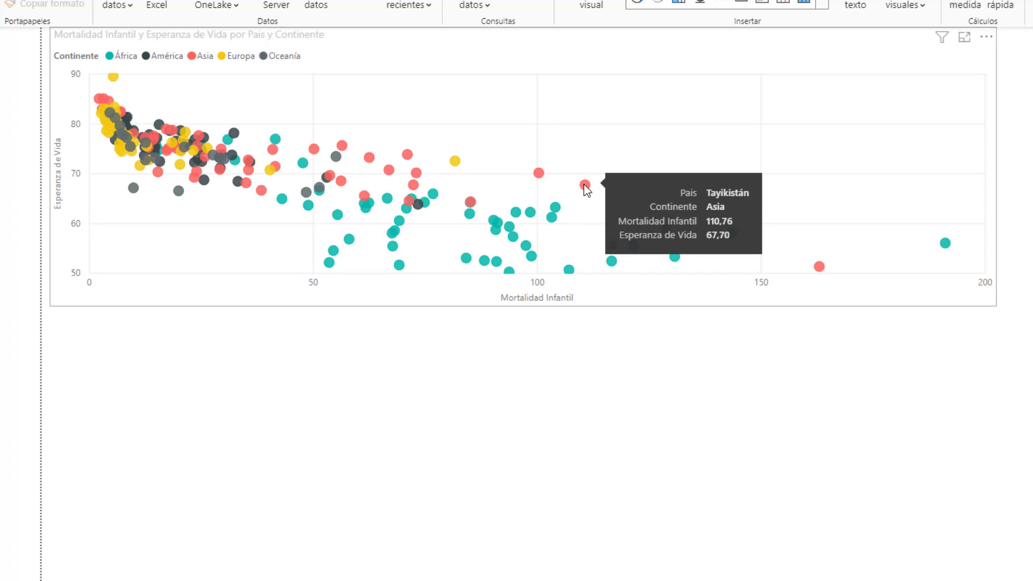
{"action": "mouse_move", "coordinate": [539, 173]}
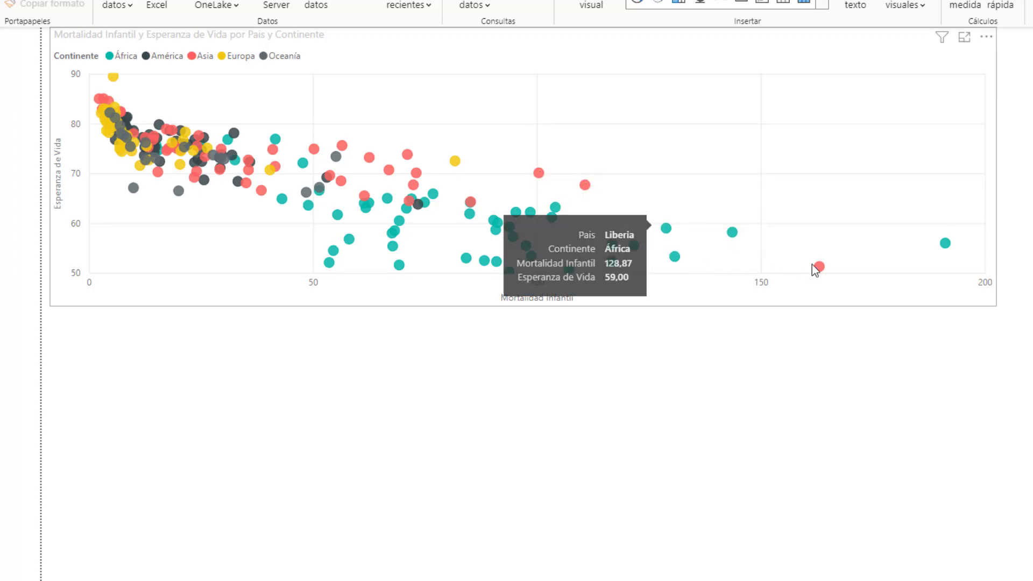
{"action": "mouse_move", "coordinate": [821, 268]}
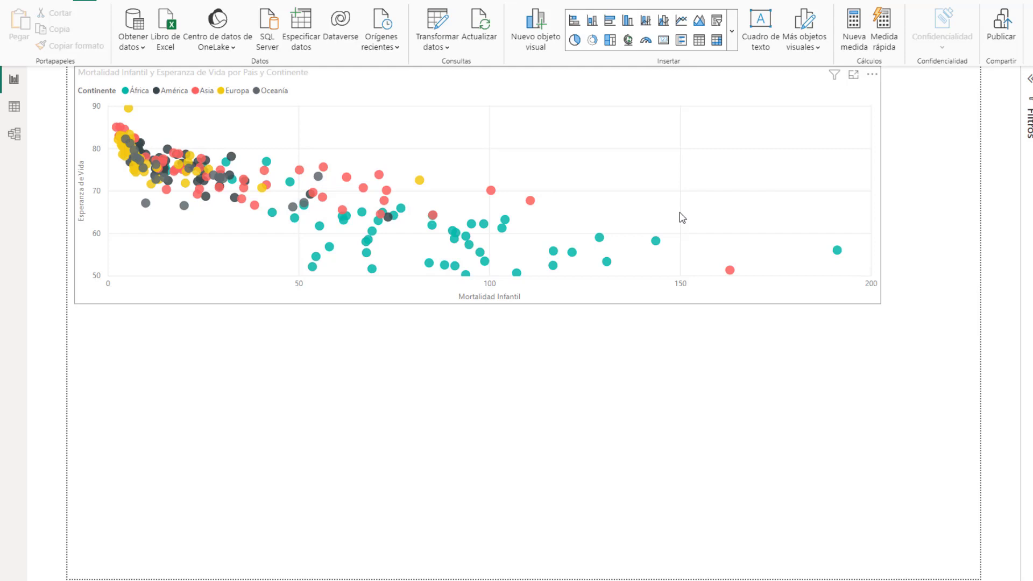
{"action": "left_click", "coordinate": [875, 94]}
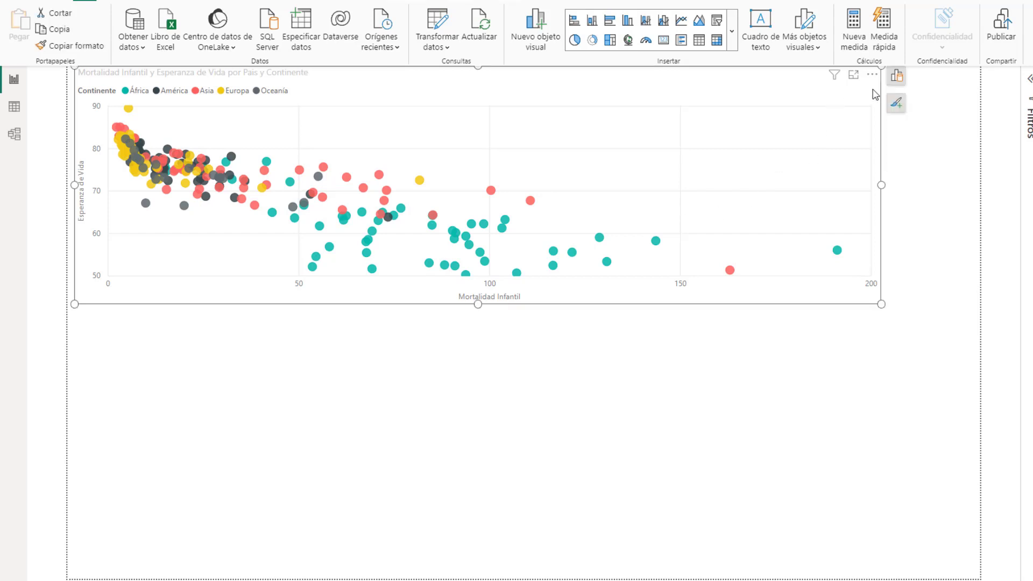
{"action": "left_click", "coordinate": [897, 75]}
{"action": "scroll", "coordinate": [858, 484], "scroll_direction": "down", "scroll_amount": 3}
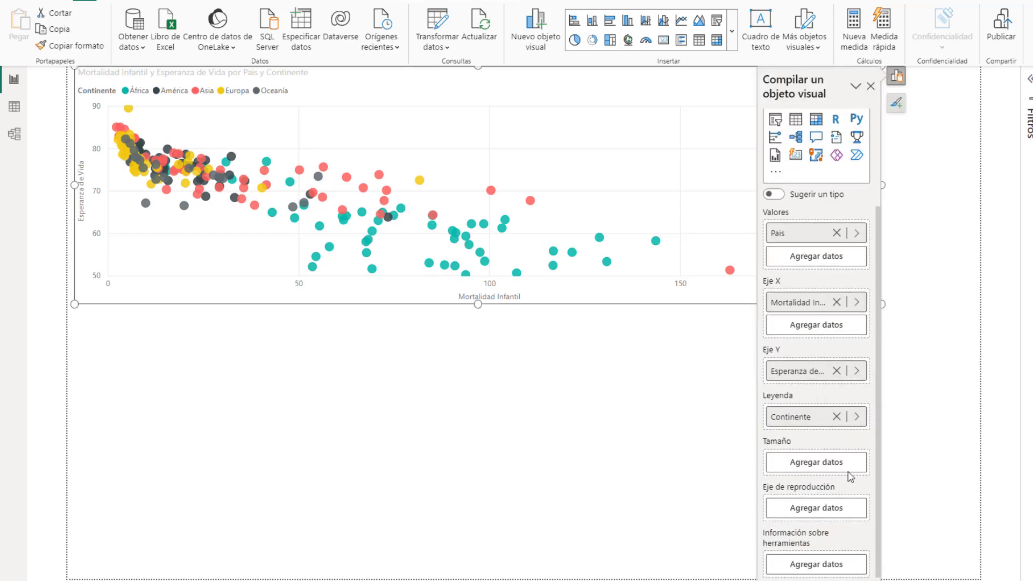
{"action": "left_click", "coordinate": [816, 462]}
{"action": "left_click", "coordinate": [909, 279]}
{"action": "left_click", "coordinate": [924, 314]}
{"action": "left_click", "coordinate": [708, 350]}
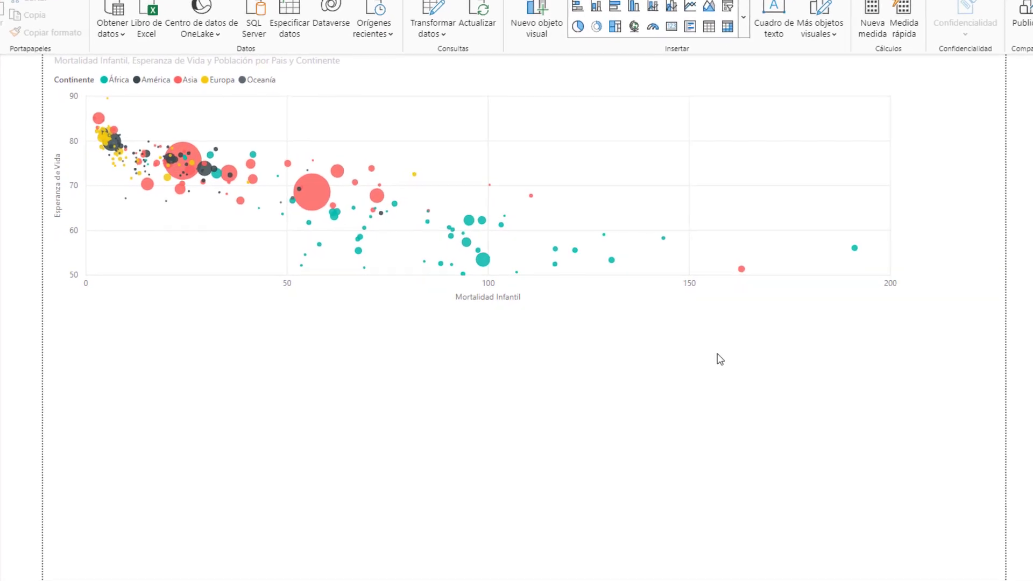
Make the bubble chart slightly taller by extending its lower edge
{"action": "left_click", "coordinate": [770, 296]}
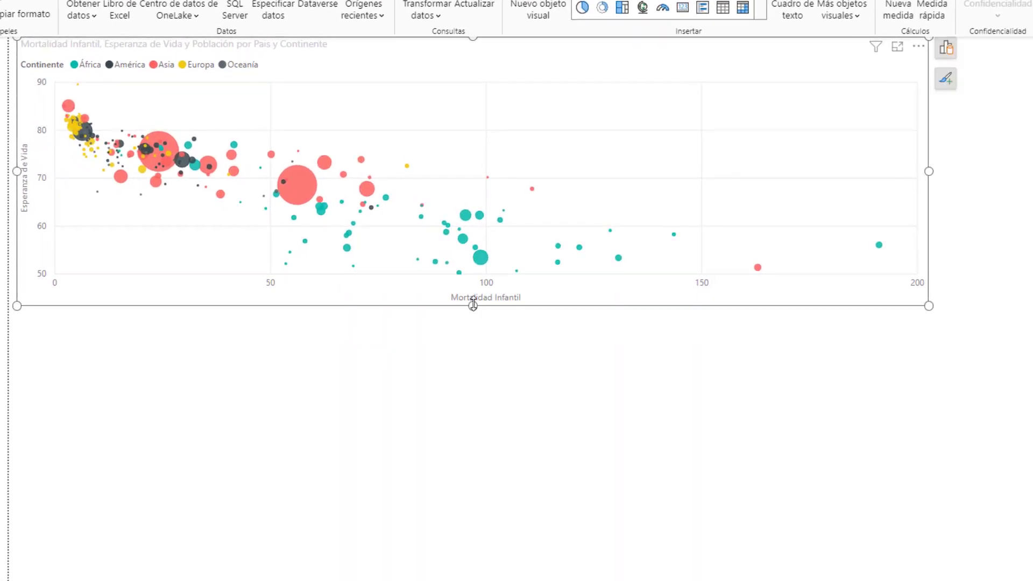
{"action": "left_click_drag", "start_coordinate": [473, 306], "coordinate": [480, 389]}
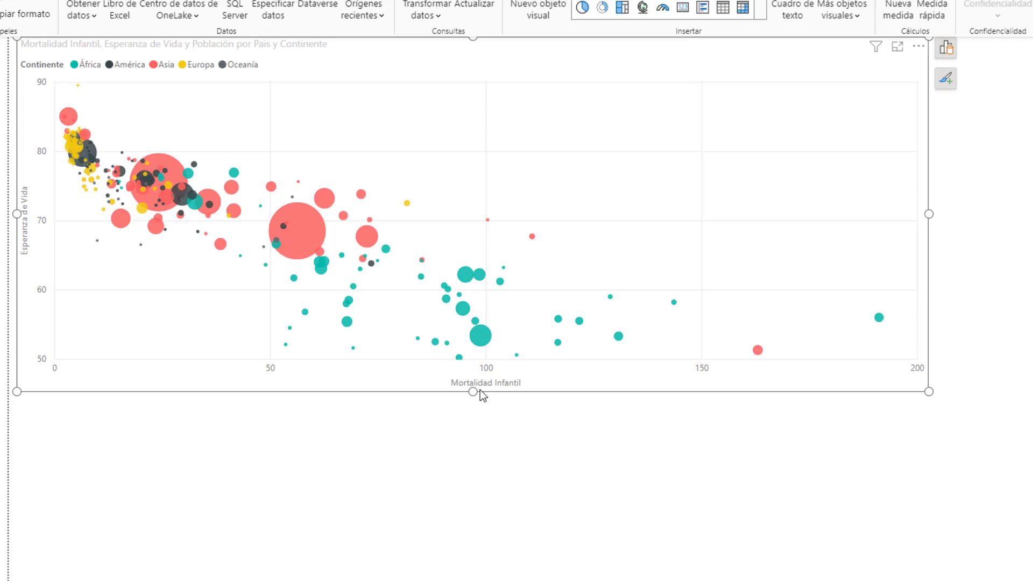
{"action": "mouse_move", "coordinate": [317, 237]}
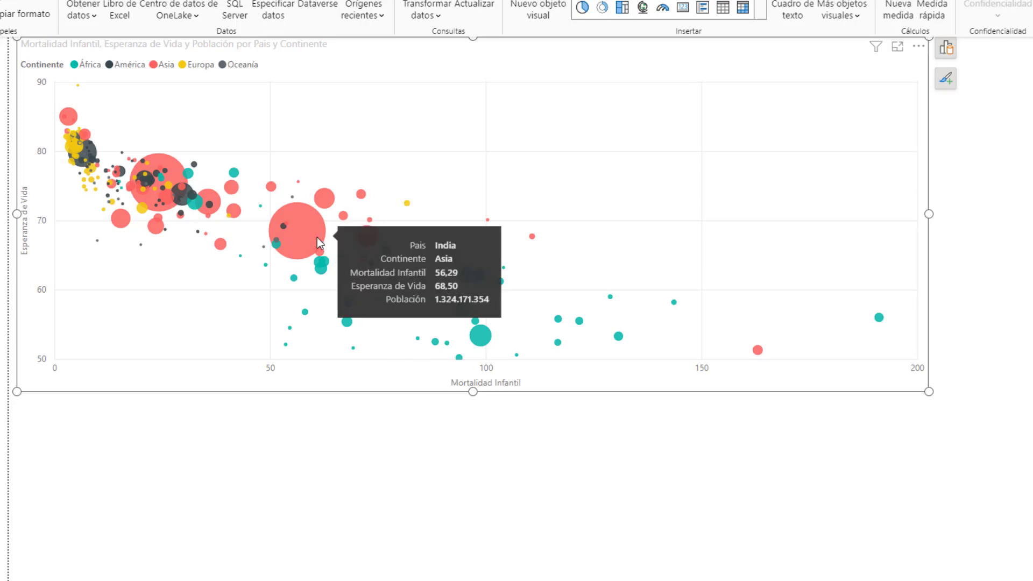
{"action": "mouse_move", "coordinate": [156, 157]}
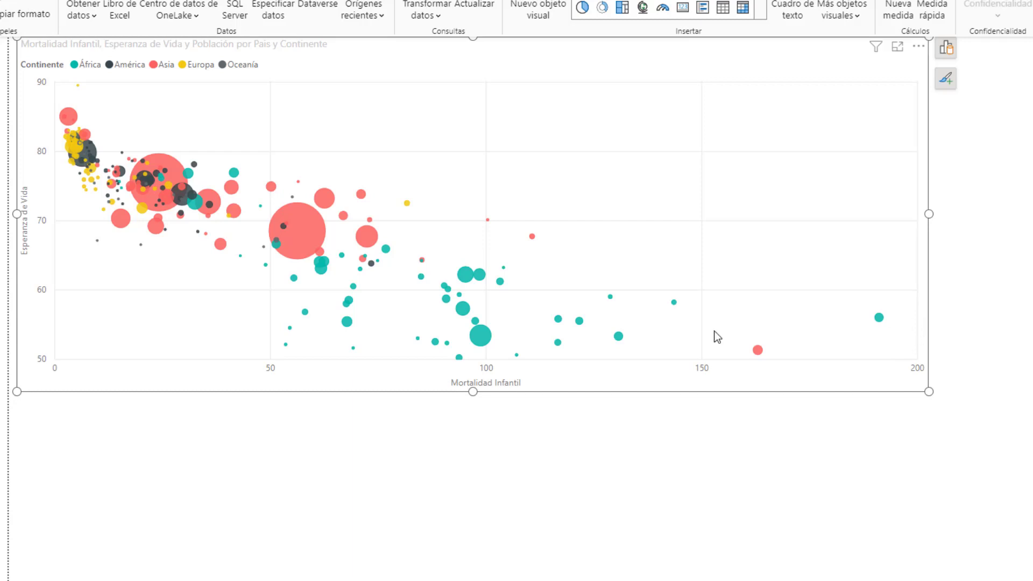
{"action": "left_click_drag", "start_coordinate": [475, 393], "coordinate": [479, 347]}
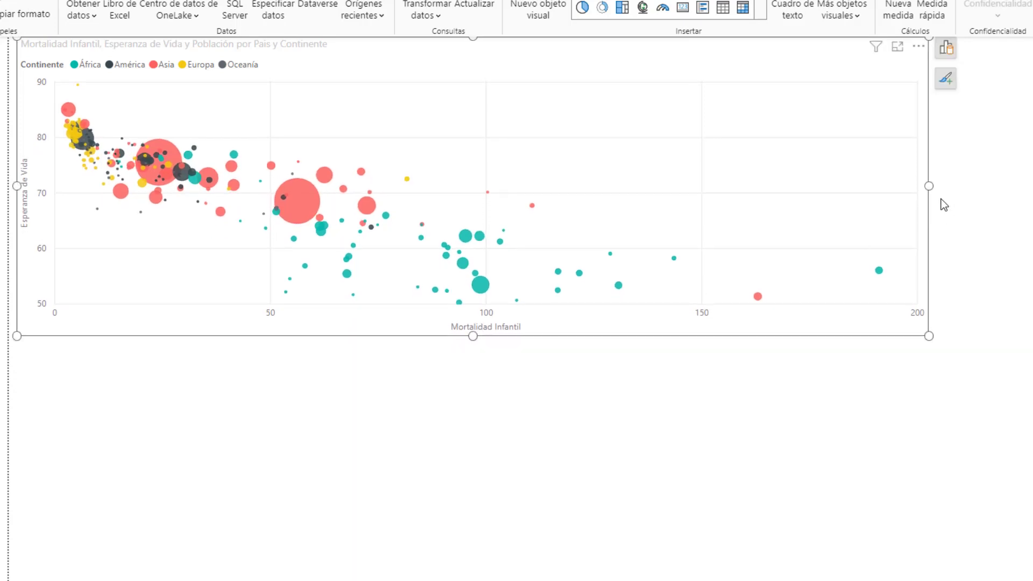
Widen the scatter chart to nearly the full page width and place a copy of it directly below
{"action": "left_click_drag", "start_coordinate": [930, 188], "coordinate": [1015, 186]}
{"action": "right_click", "coordinate": [835, 172]}
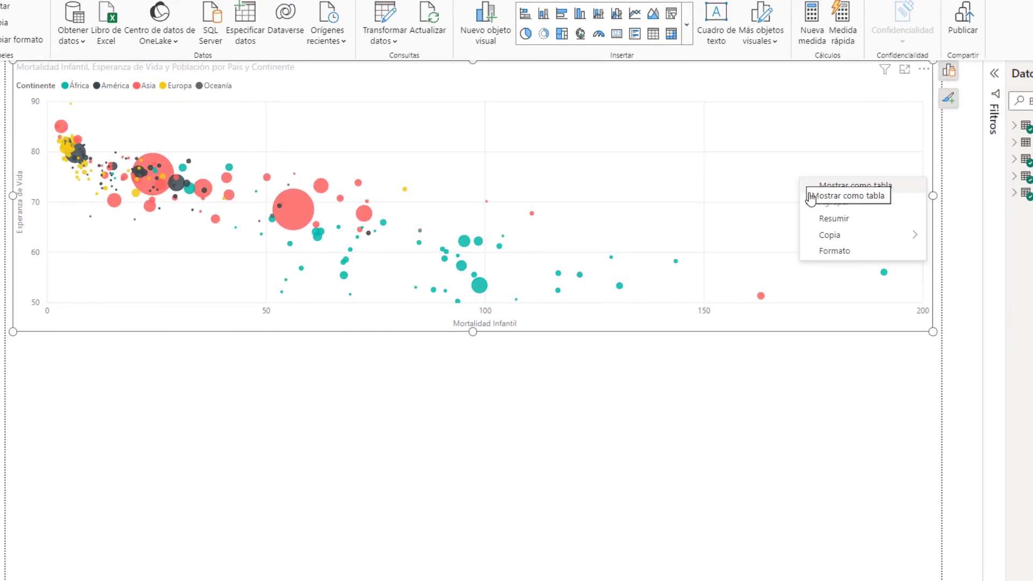
{"action": "mouse_move", "coordinate": [835, 240]}
{"action": "left_click", "coordinate": [926, 244]}
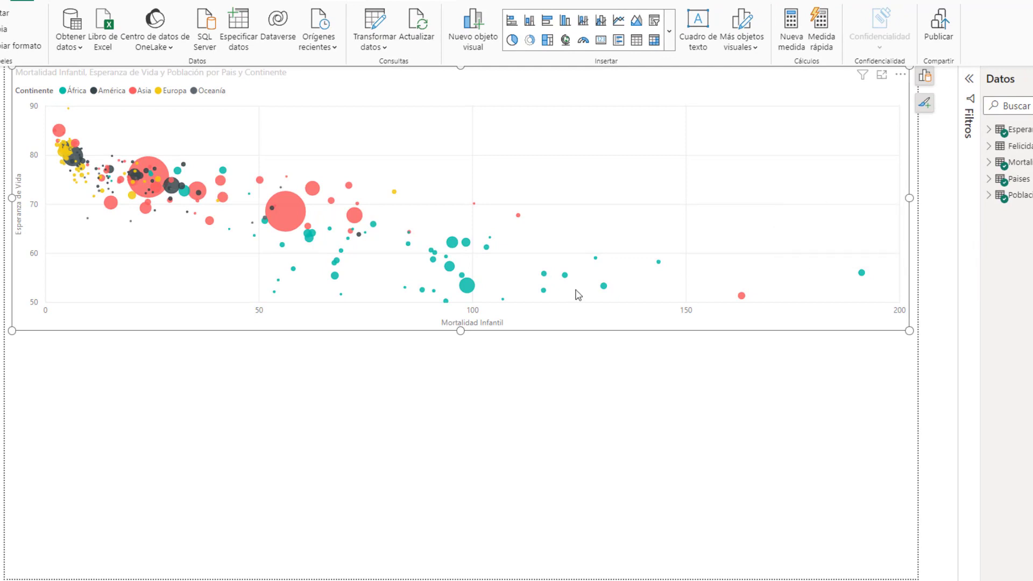
{"action": "right_click", "coordinate": [417, 387]}
{"action": "left_click", "coordinate": [453, 409]}
{"action": "left_click_drag", "start_coordinate": [492, 206], "coordinate": [456, 466]}
Remove the Población field from the upper scatter chart's bubble size
{"action": "left_click", "coordinate": [560, 185]}
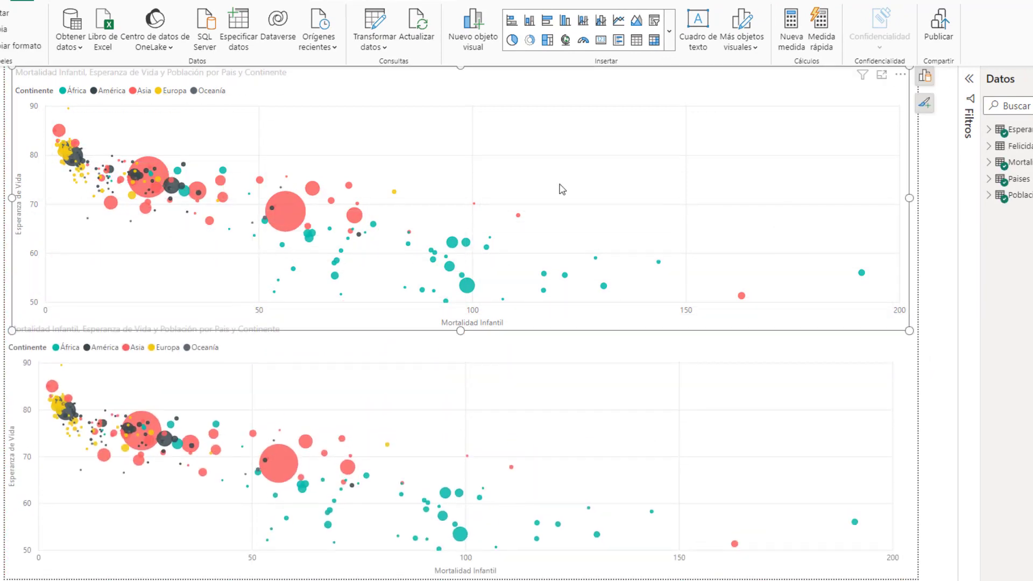
{"action": "left_click", "coordinate": [925, 77]}
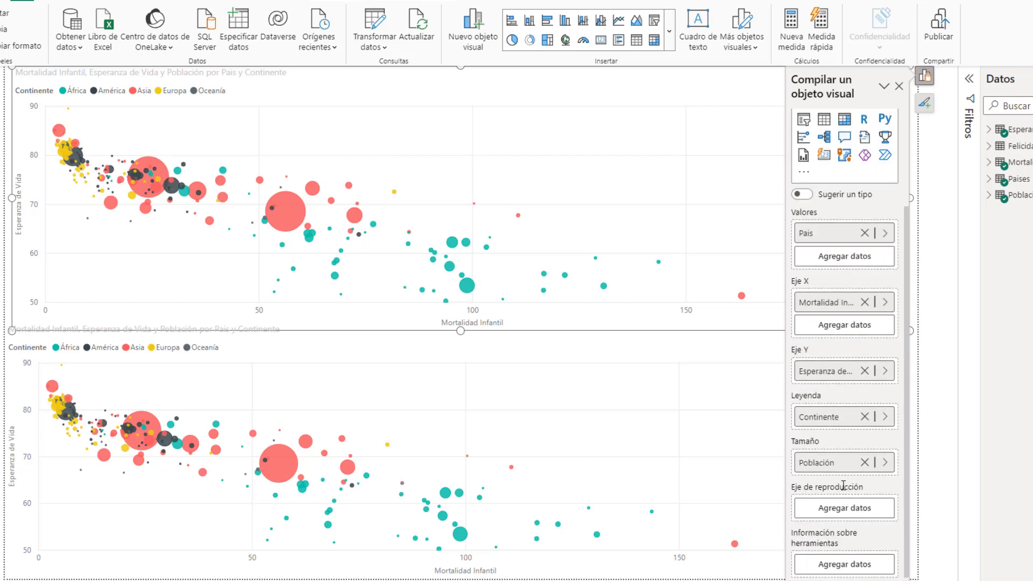
{"action": "left_click", "coordinate": [864, 462]}
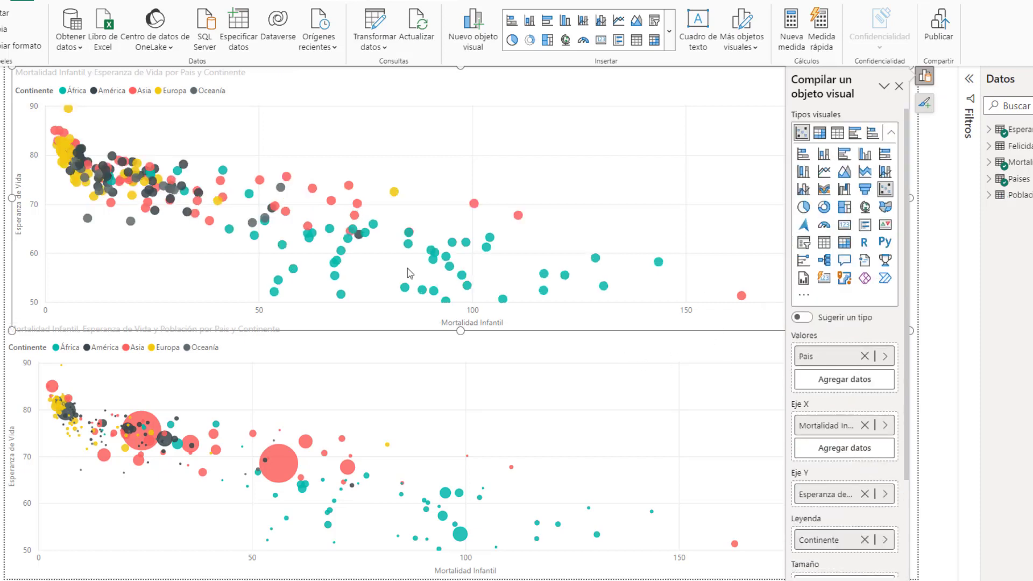
{"action": "left_click", "coordinate": [944, 375]}
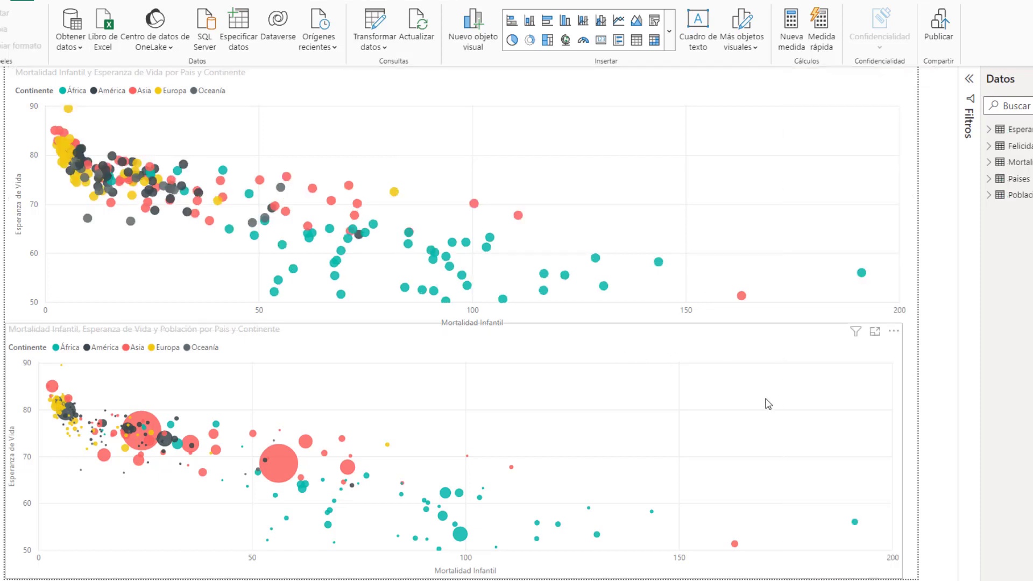
Remove the Continente field from the lower scatter chart's legend
{"action": "left_click", "coordinate": [823, 399]}
{"action": "left_click", "coordinate": [918, 332]}
{"action": "scroll", "coordinate": [874, 408], "scroll_direction": "down", "scroll_amount": 10}
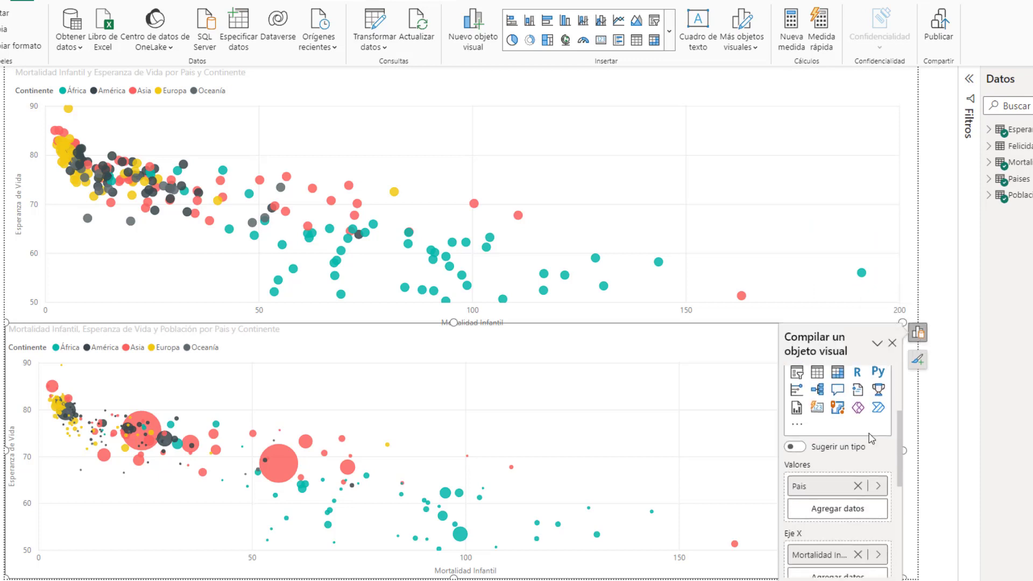
{"action": "scroll", "coordinate": [843, 494], "scroll_direction": "down", "scroll_amount": 1}
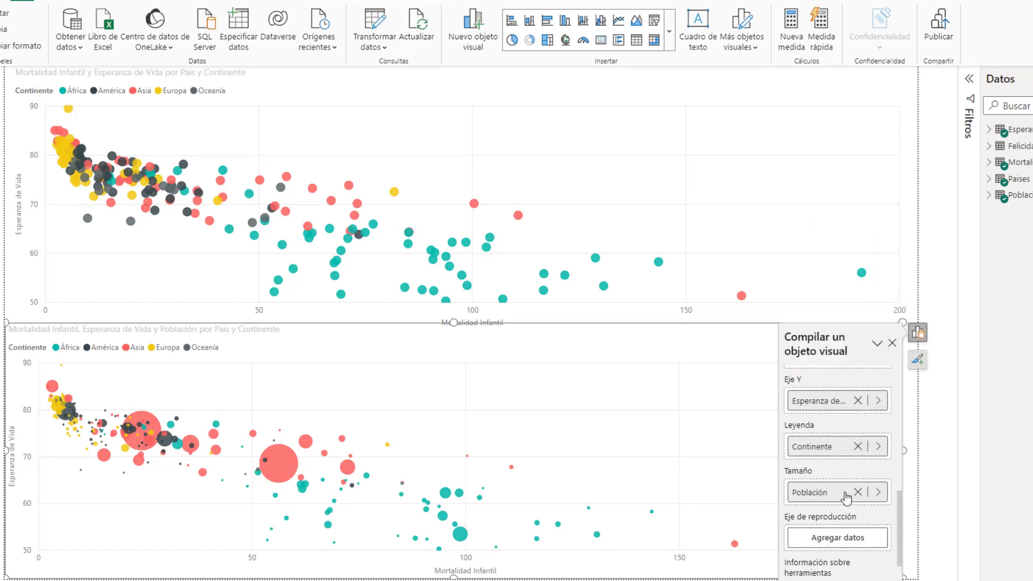
{"action": "left_click", "coordinate": [858, 448]}
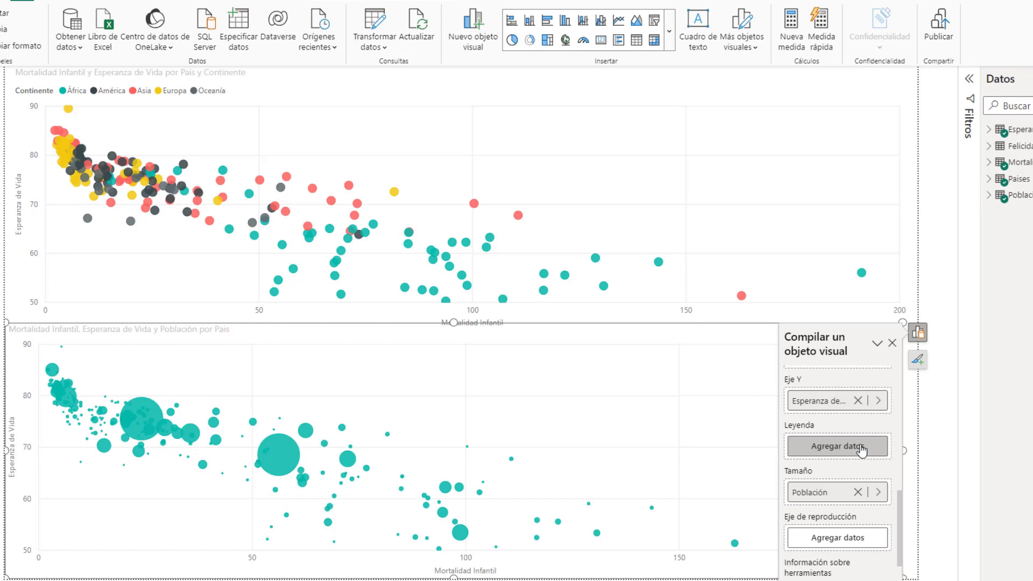
{"action": "left_click", "coordinate": [932, 401]}
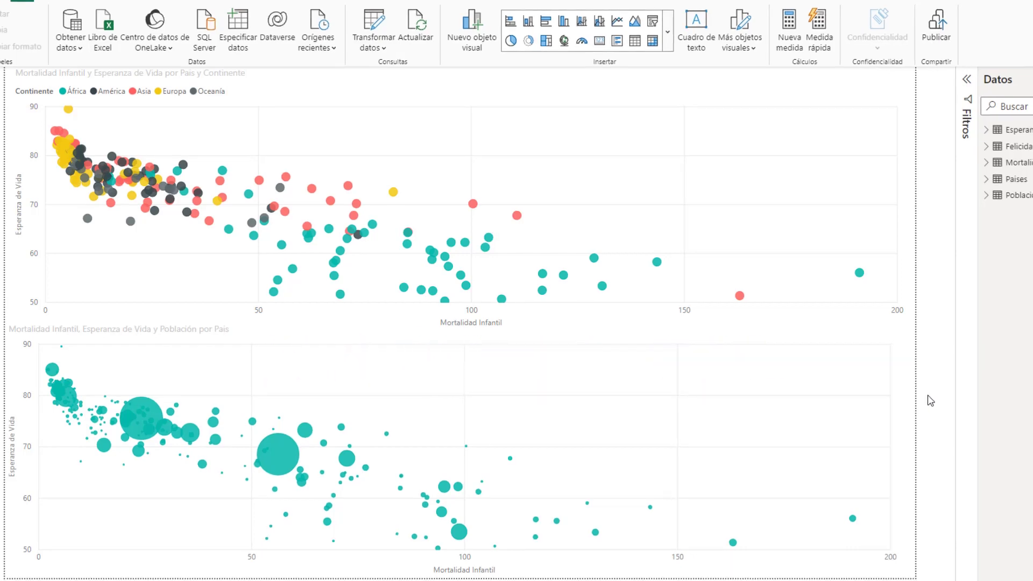
Open the full formatting options for the upper scatter chart and widen their pane
{"action": "left_click", "coordinate": [688, 117]}
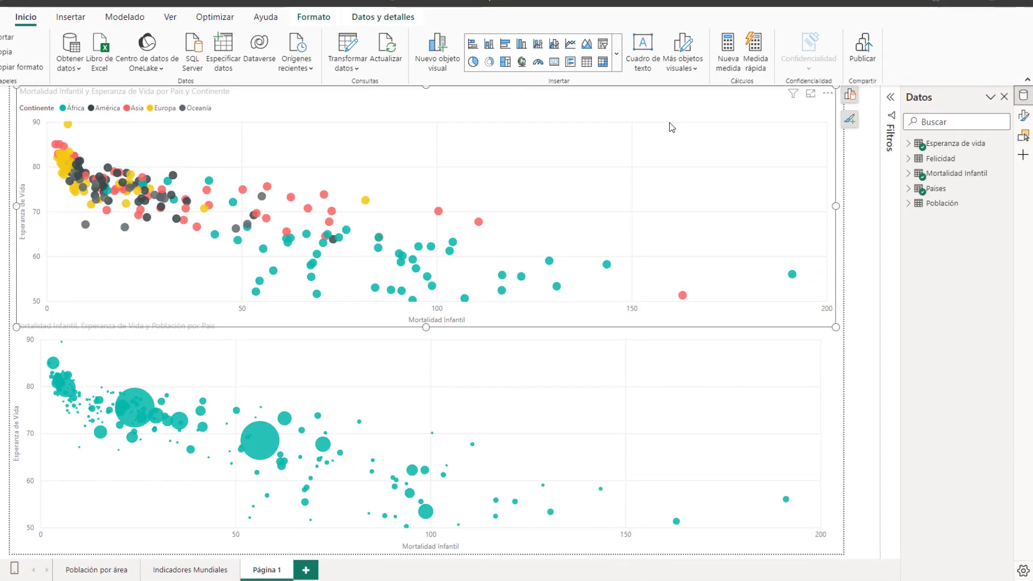
{"action": "left_click", "coordinate": [849, 121]}
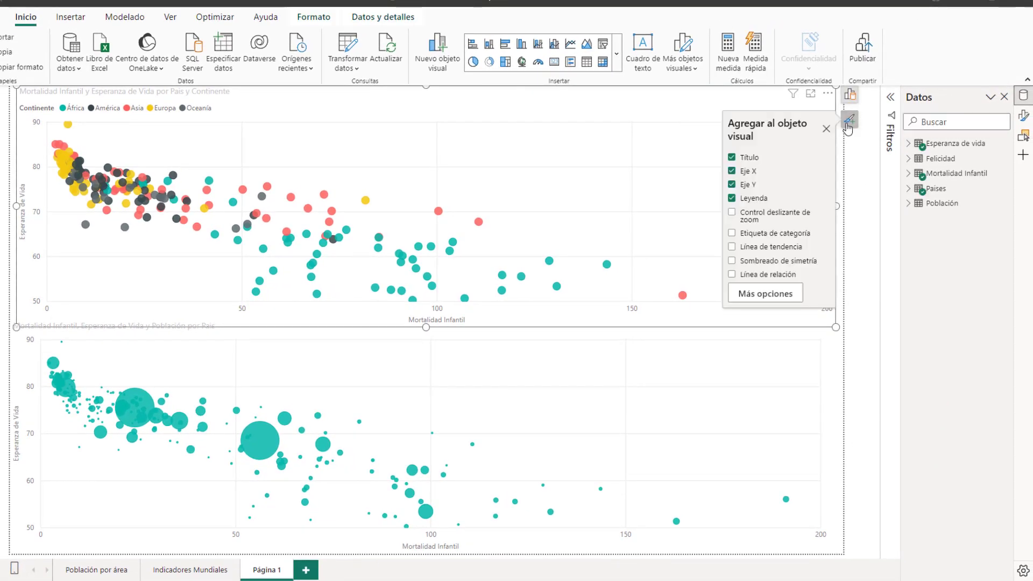
{"action": "left_click", "coordinate": [789, 295]}
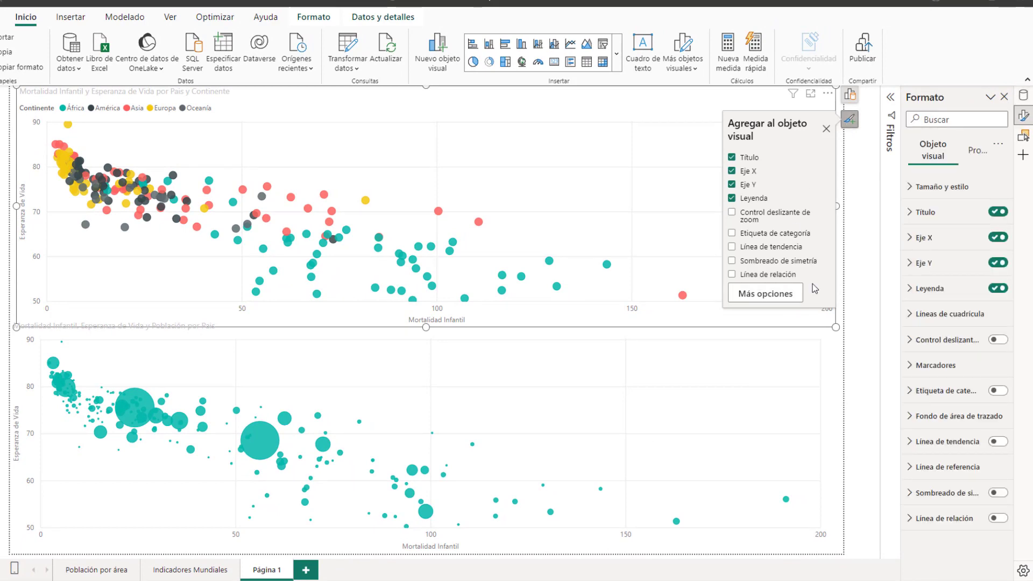
{"action": "left_click", "coordinate": [876, 176]}
{"action": "left_click_drag", "start_coordinate": [903, 177], "coordinate": [845, 164]}
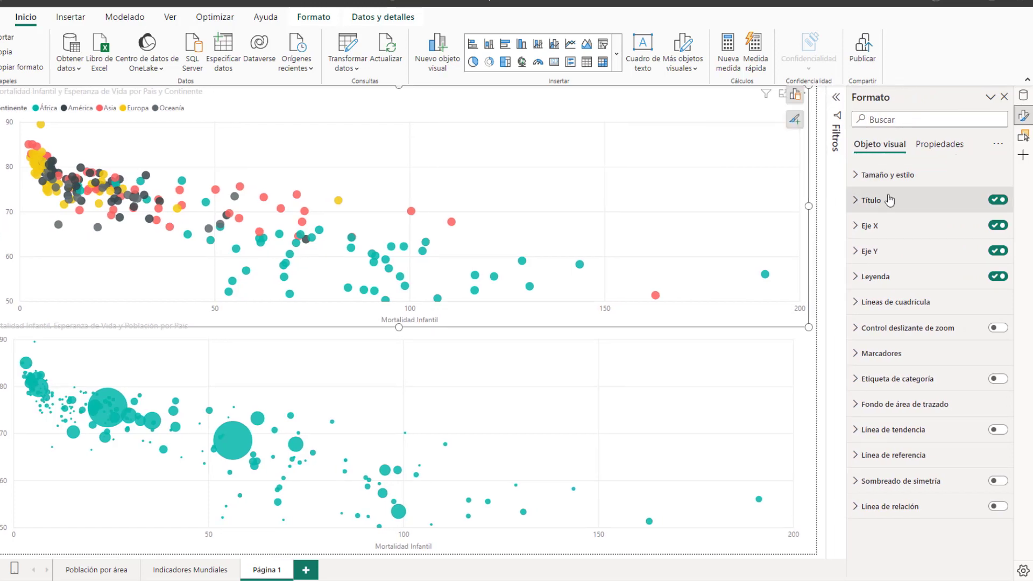
Examine the title and X-axis formatting options of the upper scatter chart
{"action": "left_click", "coordinate": [859, 201]}
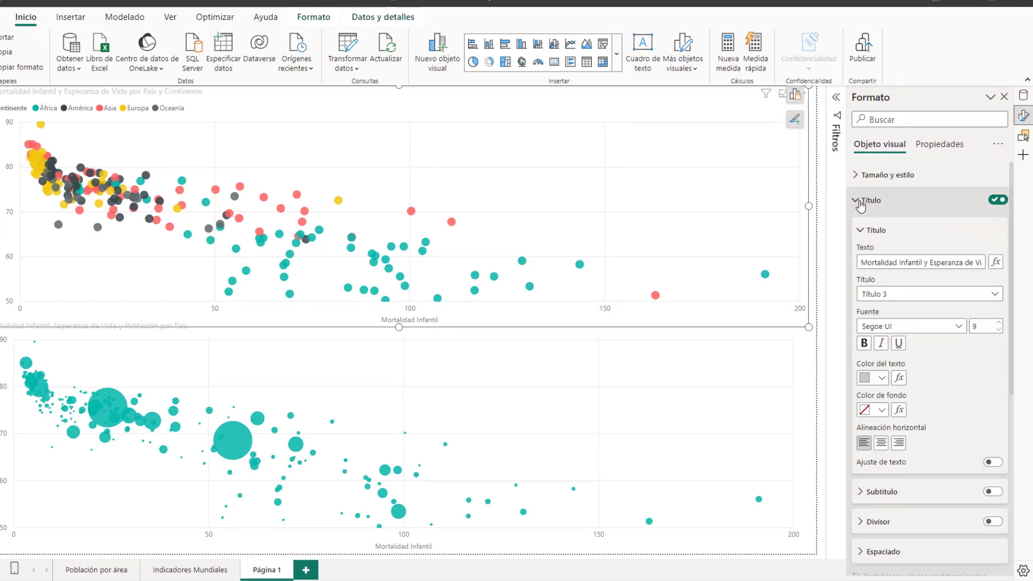
{"action": "left_click", "coordinate": [860, 202]}
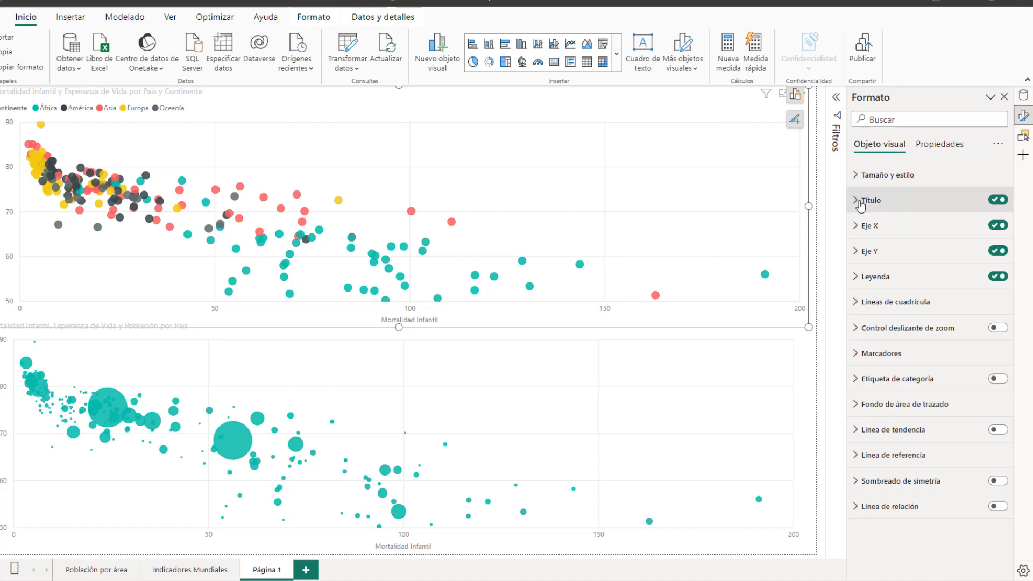
{"action": "left_click", "coordinate": [859, 201]}
{"action": "left_click", "coordinate": [860, 201]}
{"action": "left_click", "coordinate": [858, 226]}
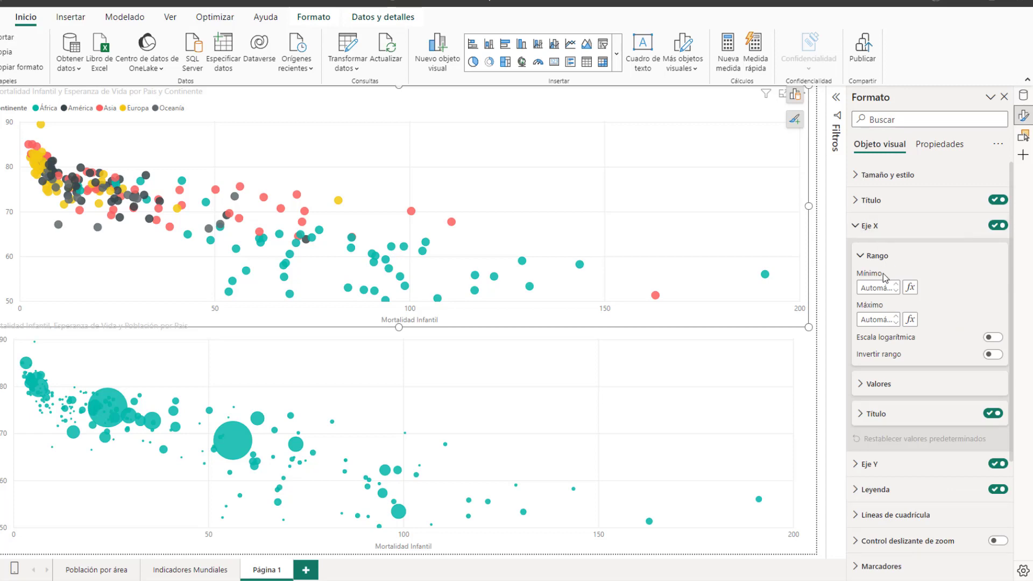
{"action": "left_click", "coordinate": [858, 226]}
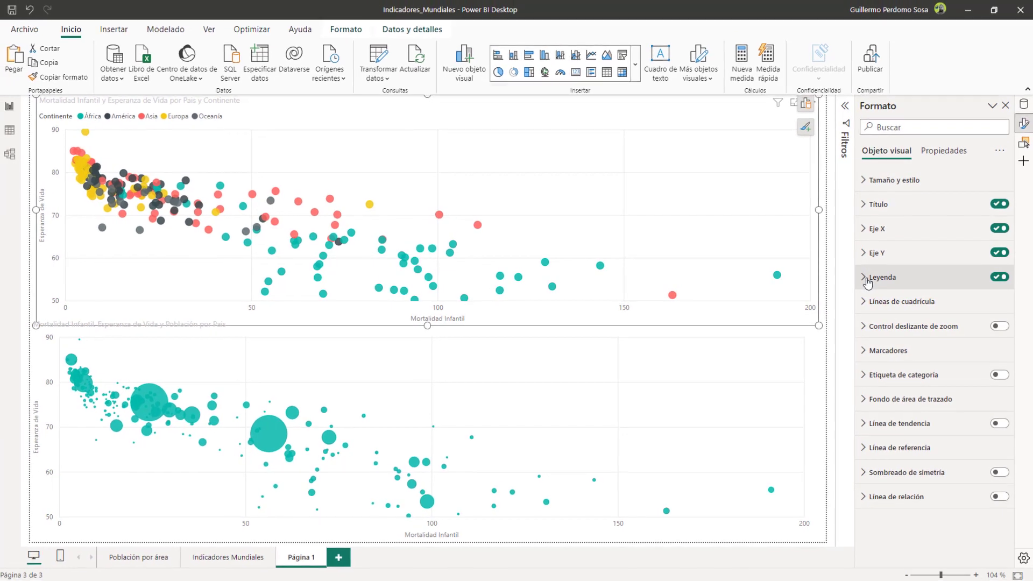
Make the upper scatter chart's legend text bold, keeping the legend position at Superior izquierda
{"action": "left_click", "coordinate": [868, 278]}
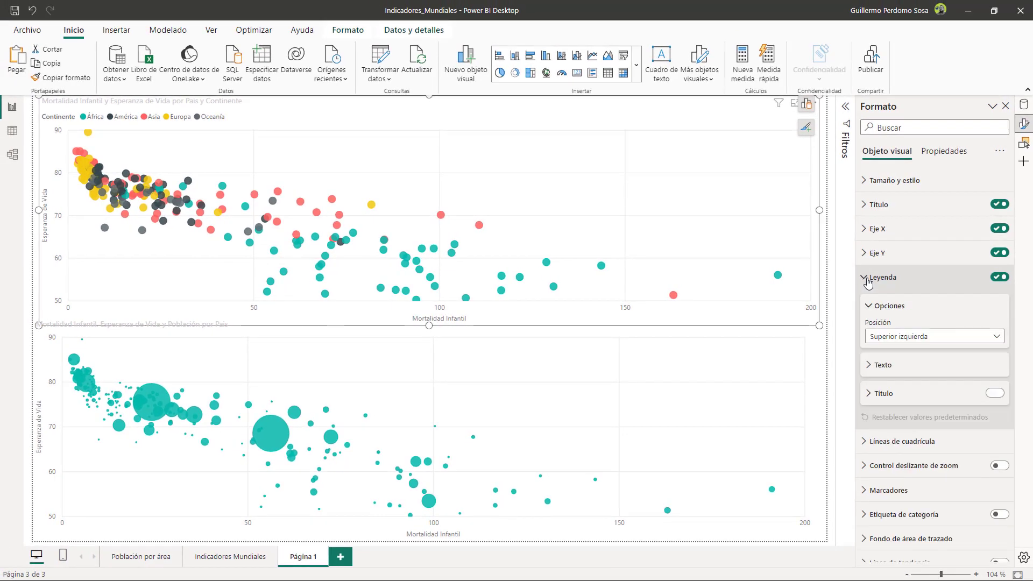
{"action": "left_click", "coordinate": [911, 344]}
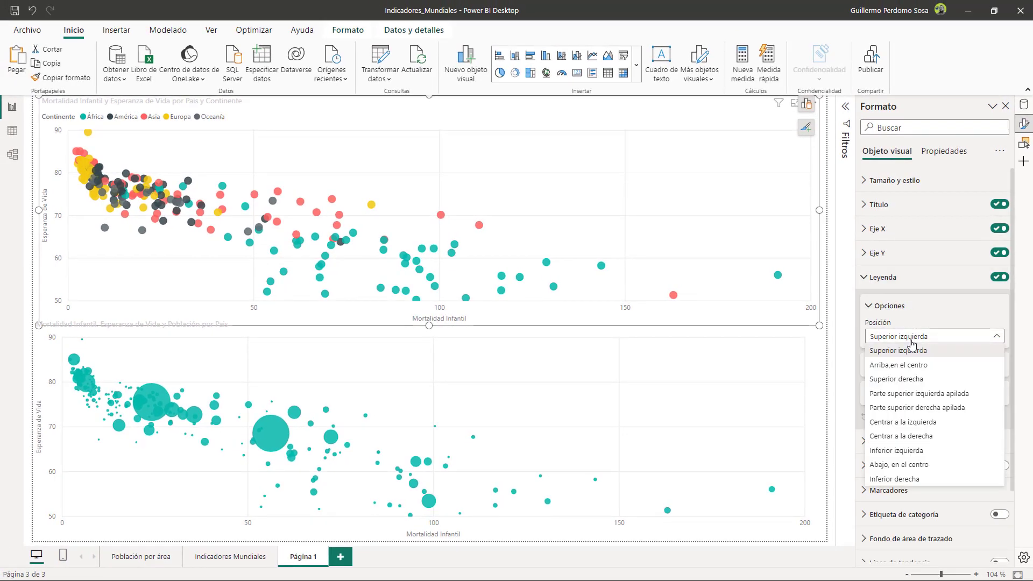
{"action": "left_click", "coordinate": [912, 351]}
{"action": "left_click", "coordinate": [887, 365]}
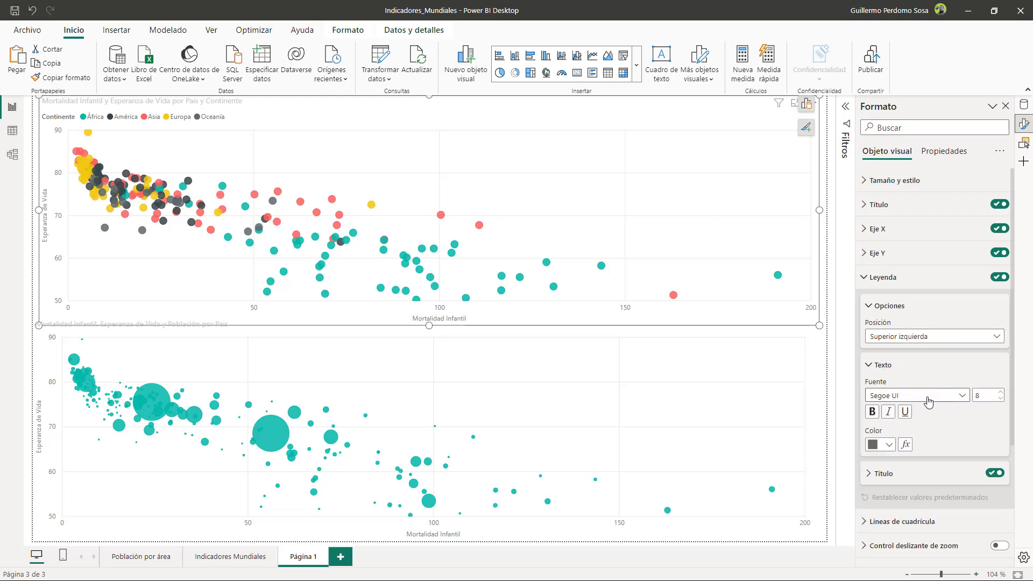
{"action": "left_click", "coordinate": [872, 412]}
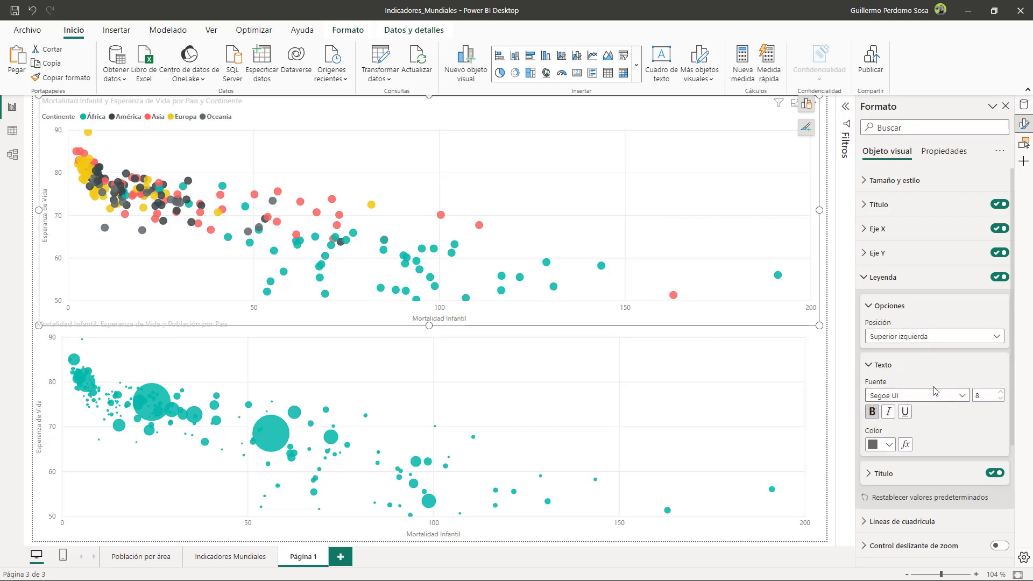
{"action": "left_click", "coordinate": [865, 277]}
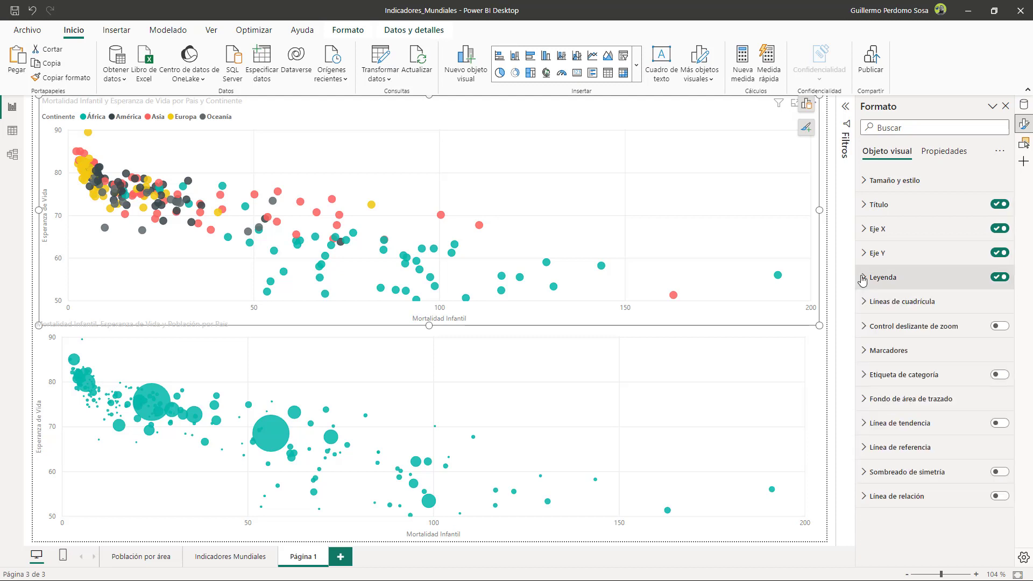
Enable zoom sliders on the upper scatter chart and narrow its X axis to about 0–16 and Y axis to about 76–90
{"action": "left_click", "coordinate": [1000, 326]}
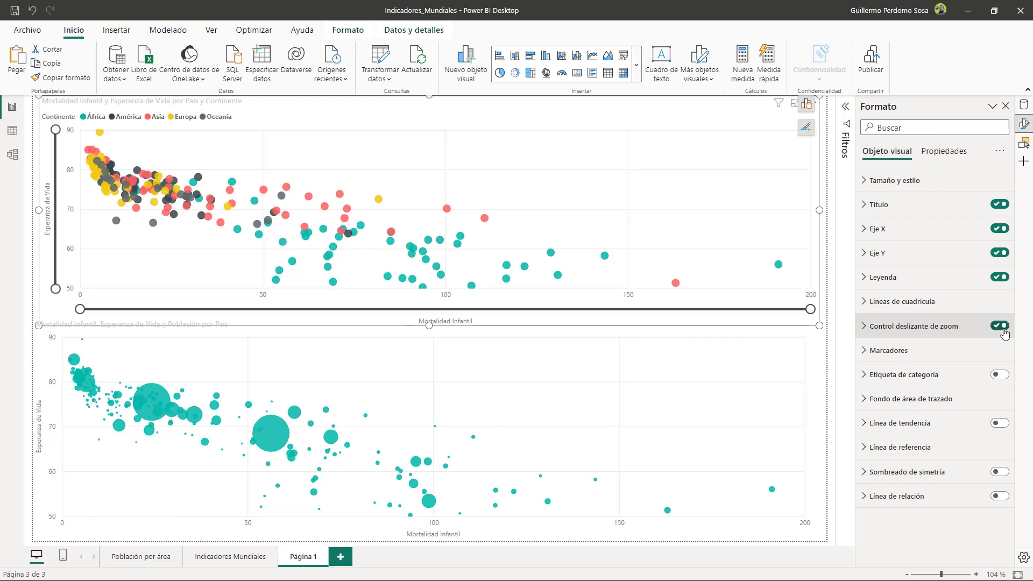
{"action": "left_click", "coordinate": [864, 328]}
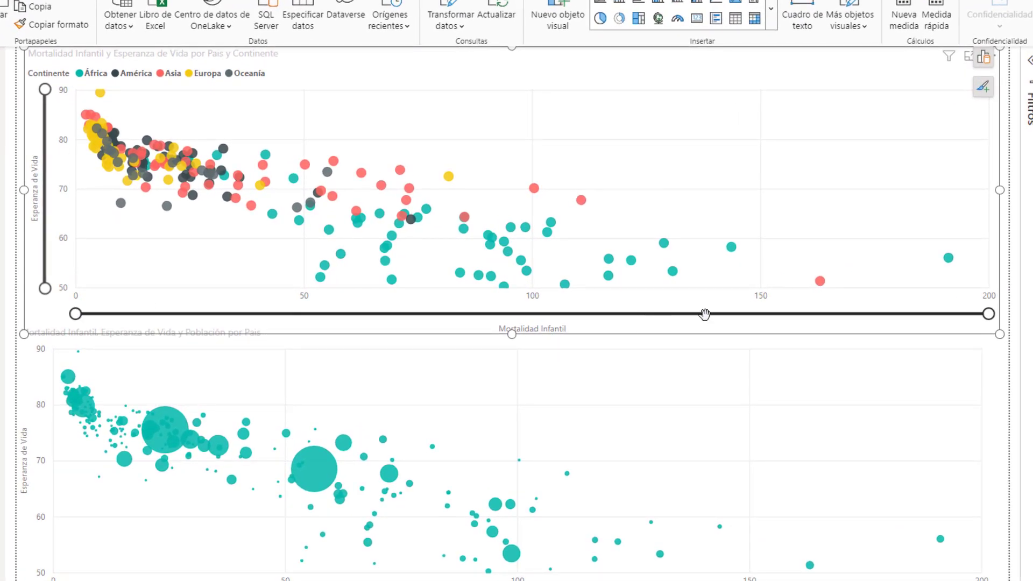
{"action": "left_click_drag", "start_coordinate": [988, 314], "coordinate": [152, 313]}
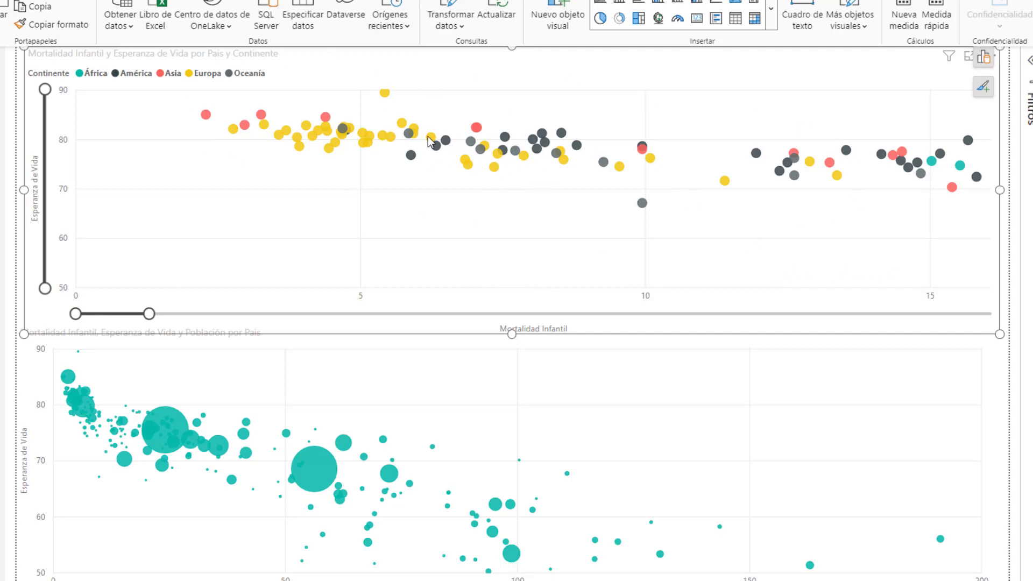
{"action": "mouse_move", "coordinate": [429, 138]}
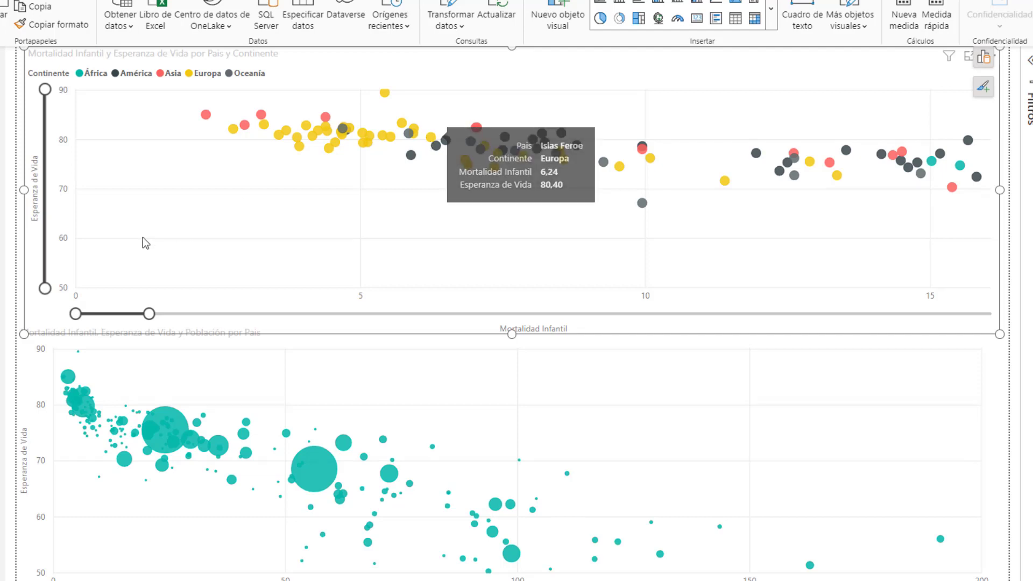
{"action": "left_click_drag", "start_coordinate": [44, 288], "coordinate": [44, 163]}
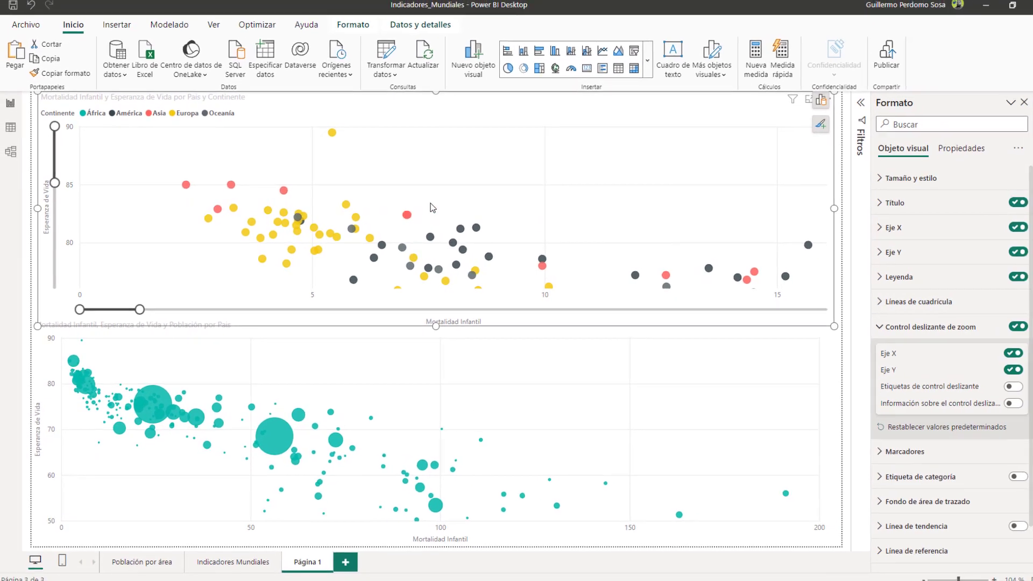
Turn off the zoom sliders on the upper scatter chart
{"action": "left_click", "coordinate": [1000, 326]}
{"action": "left_click", "coordinate": [864, 326]}
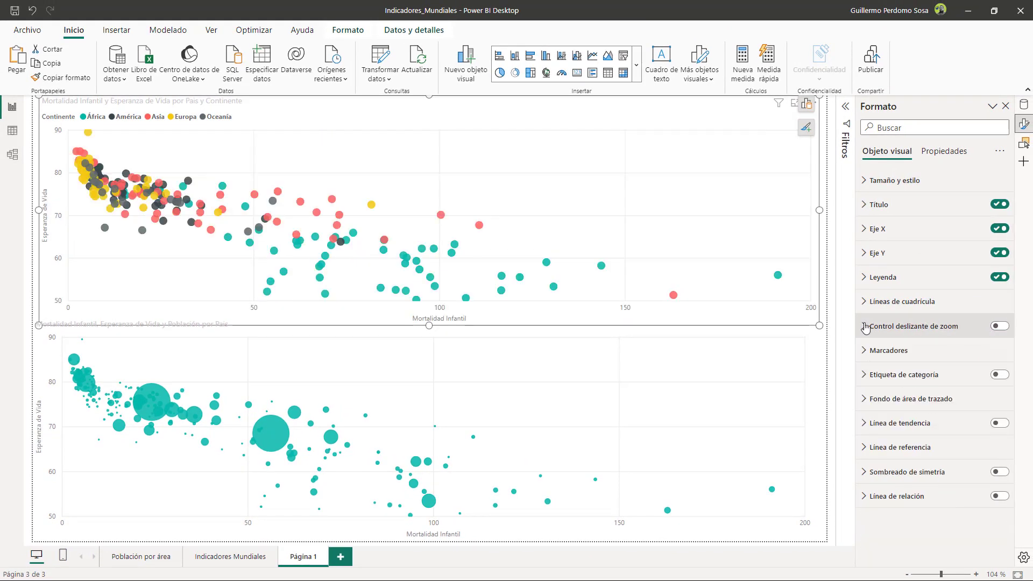
Compare the marker settings of the bubble chart on the Indicadores Mundiales page with those of the upper scatter chart on Página 1
{"action": "left_click", "coordinate": [864, 355]}
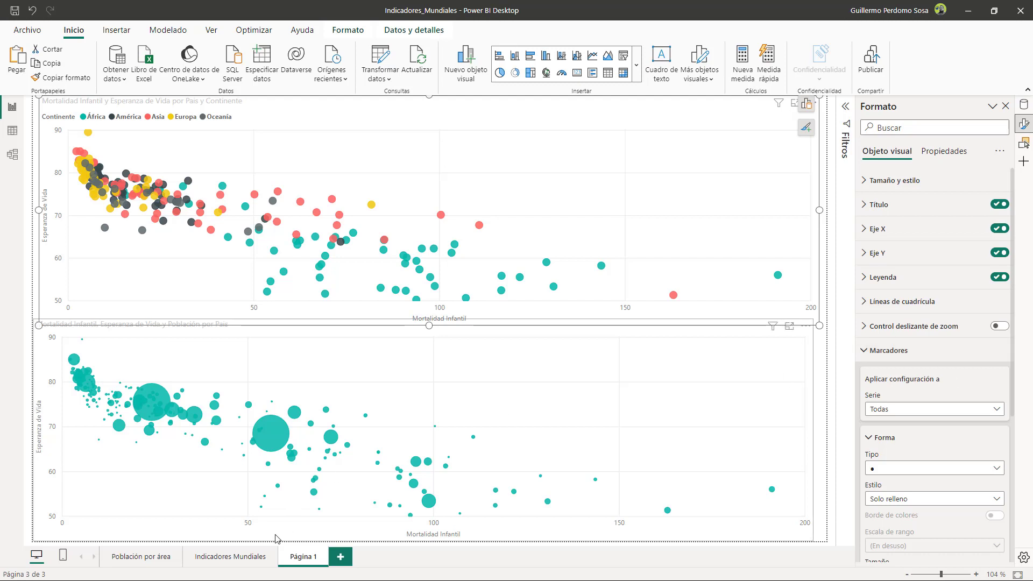
{"action": "left_click", "coordinate": [225, 558]}
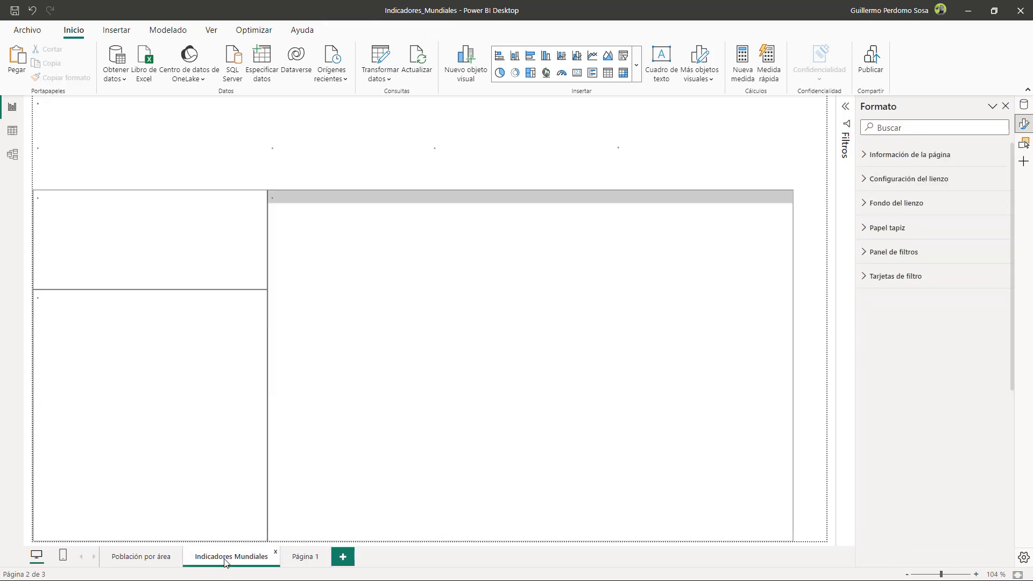
{"action": "left_click", "coordinate": [249, 369]}
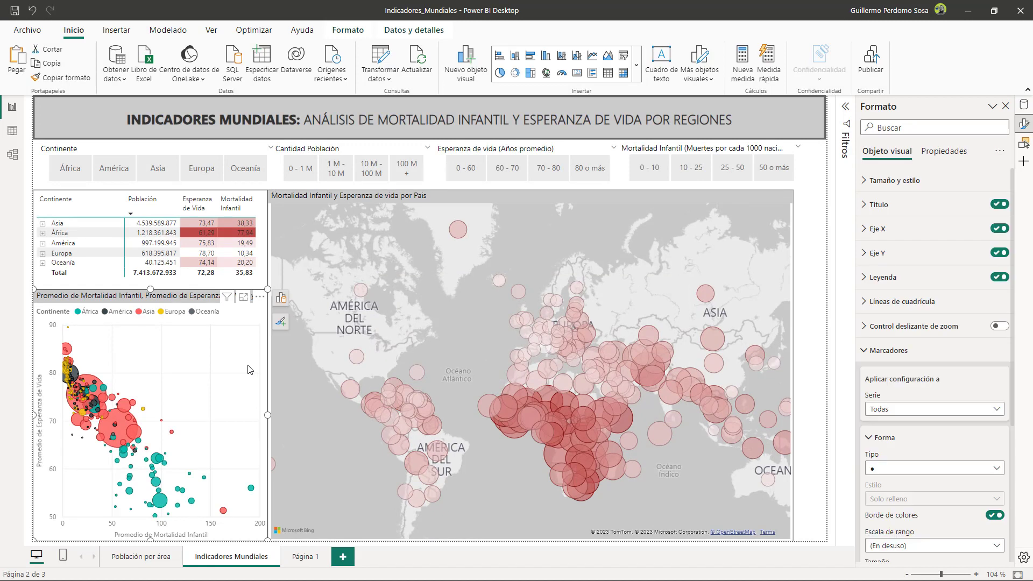
{"action": "scroll", "coordinate": [908, 466], "scroll_direction": "down", "scroll_amount": 2}
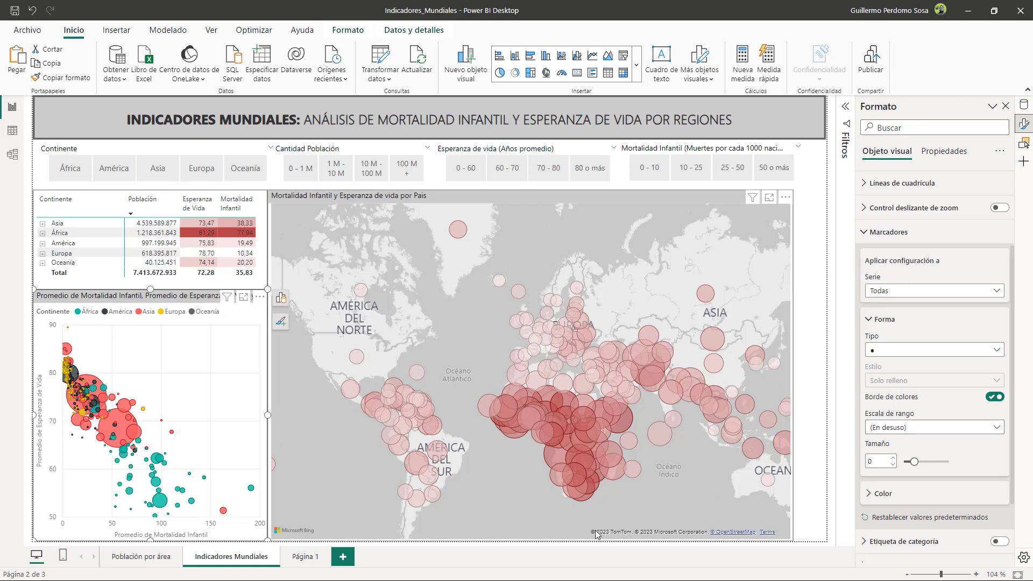
{"action": "left_click", "coordinate": [304, 559]}
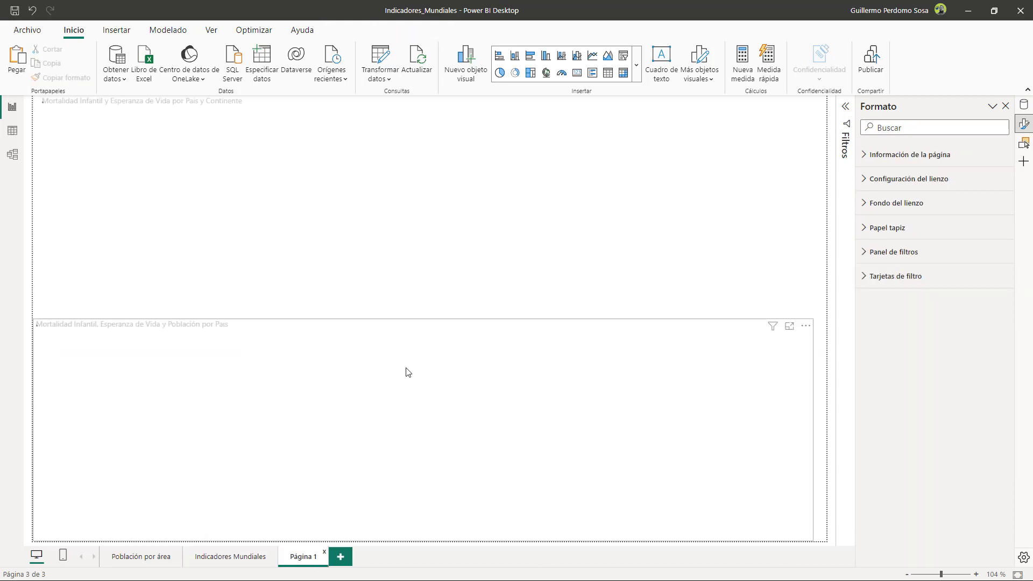
{"action": "left_click", "coordinate": [551, 187]}
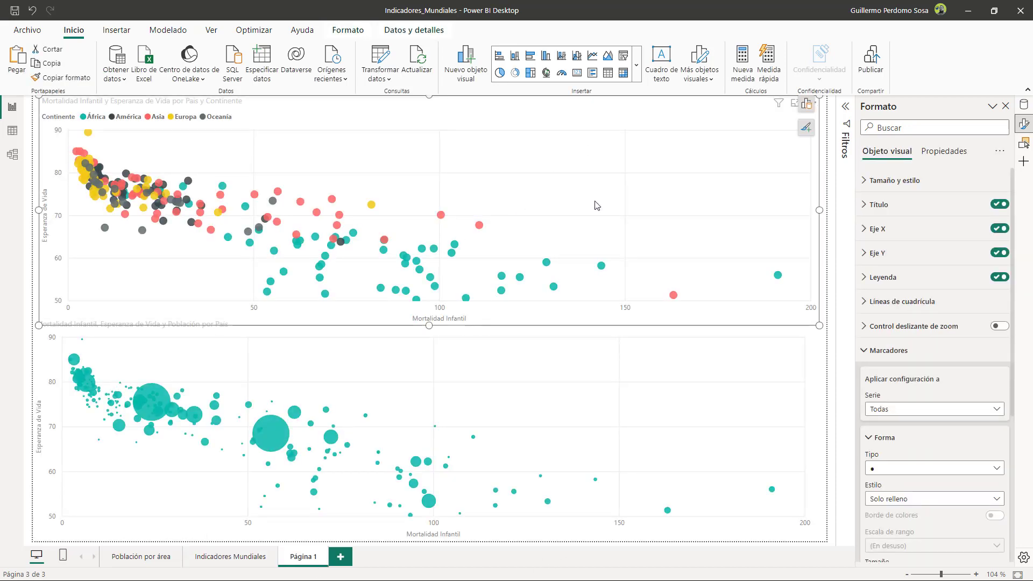
Compare the marker settings and assigned fields of the two scatter charts, including the range scale options of the lower bubble chart
{"action": "scroll", "coordinate": [941, 451], "scroll_direction": "down", "scroll_amount": 2}
{"action": "scroll", "coordinate": [941, 453], "scroll_direction": "down", "scroll_amount": 4}
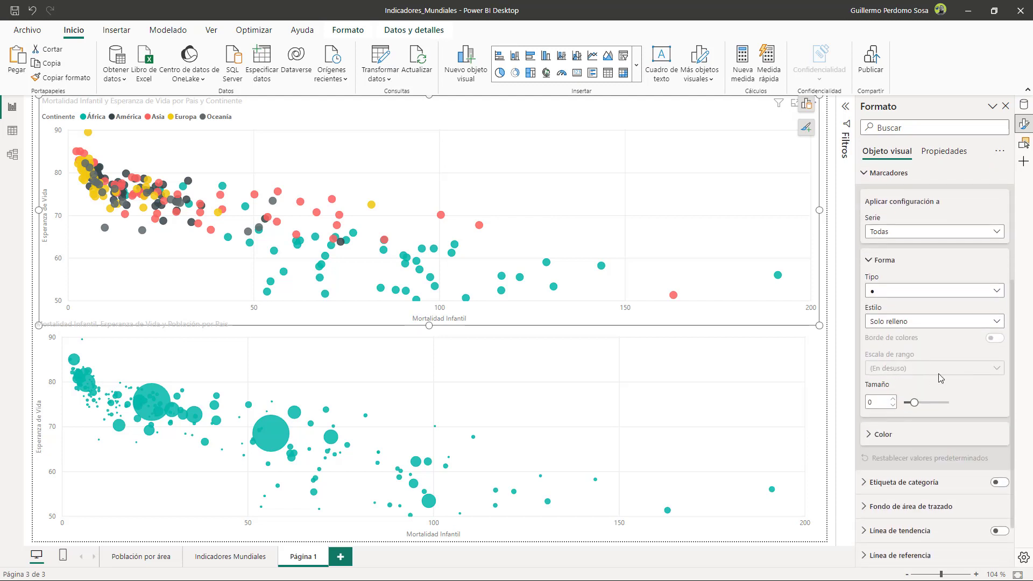
{"action": "left_click", "coordinate": [807, 104]}
{"action": "scroll", "coordinate": [755, 408], "scroll_direction": "down", "scroll_amount": 4}
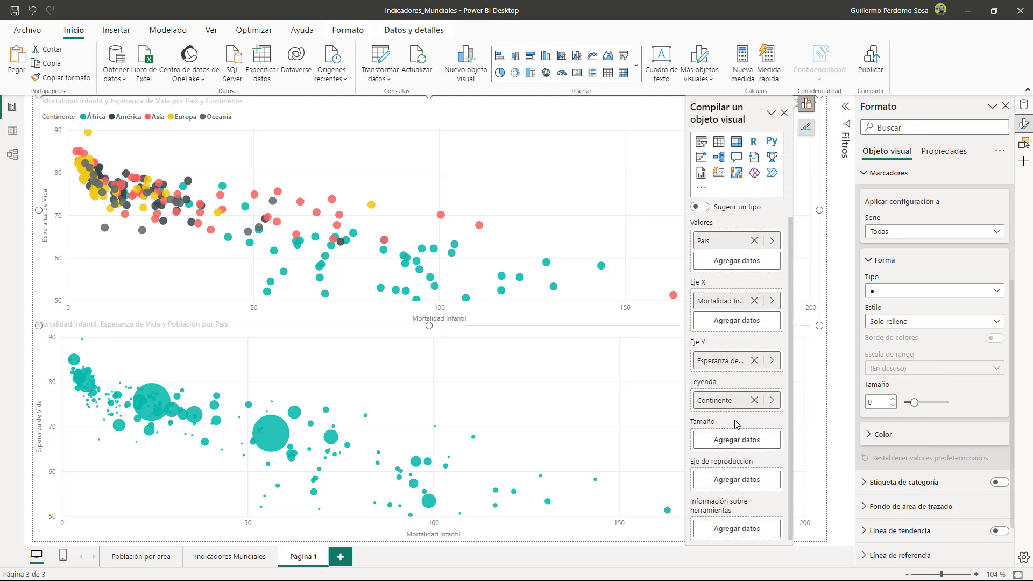
{"action": "left_click", "coordinate": [562, 388]}
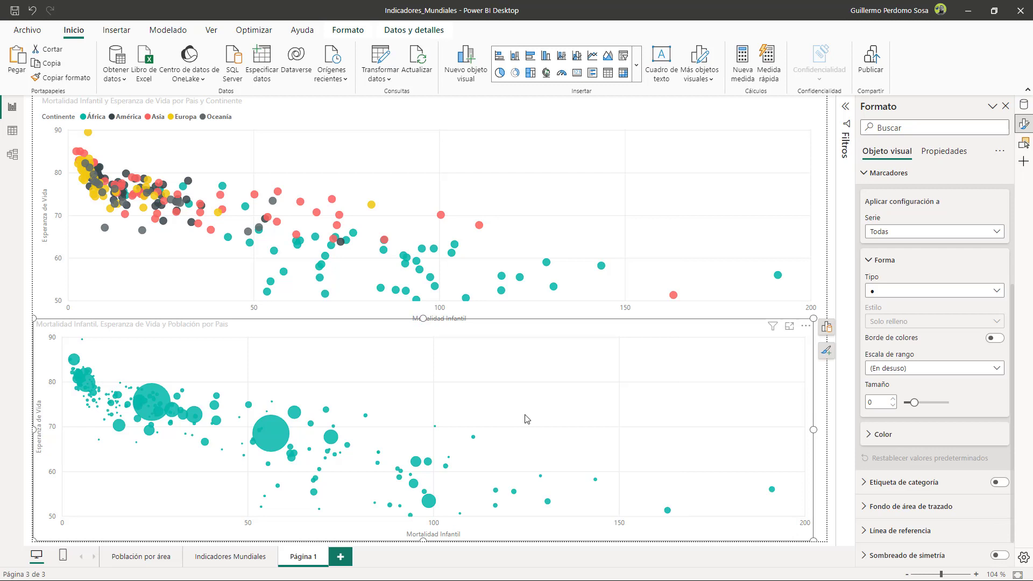
{"action": "left_click", "coordinate": [967, 372]}
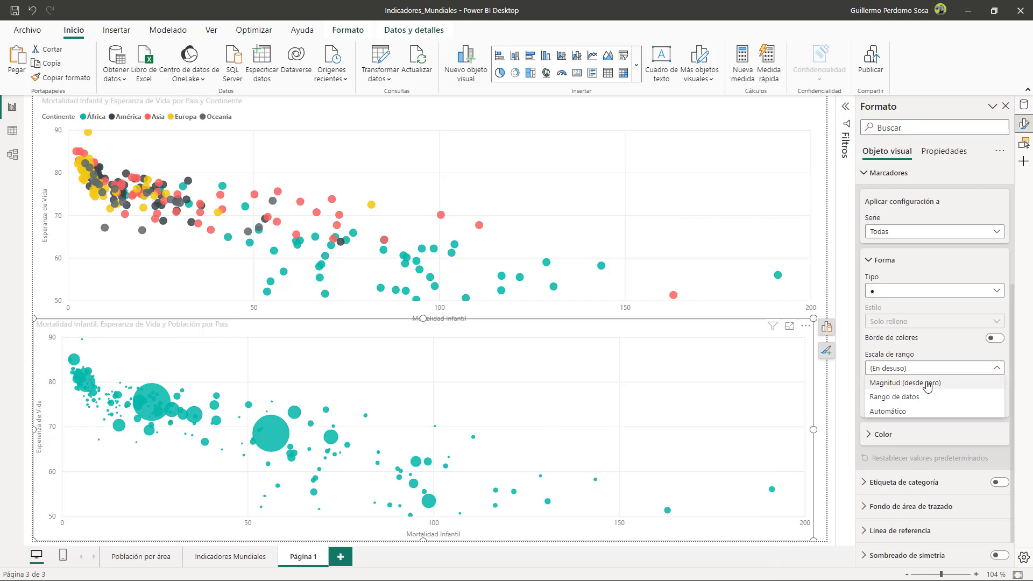
Duplicate Página 1 and delete the scatter chart colored by continent from the duplicate page
{"action": "left_click", "coordinate": [309, 562]}
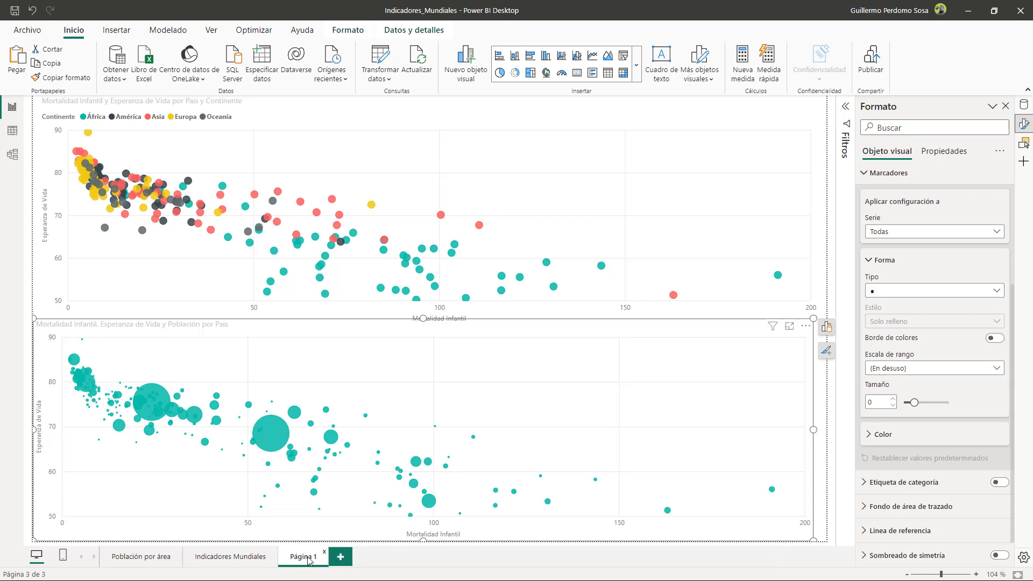
{"action": "right_click", "coordinate": [310, 562]}
{"action": "left_click", "coordinate": [352, 501]}
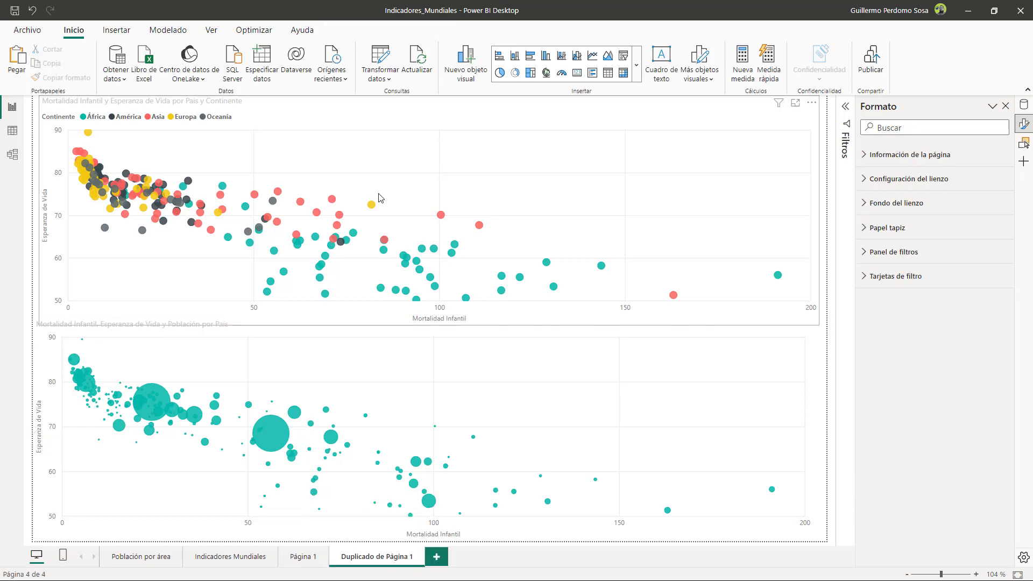
{"action": "left_click", "coordinate": [380, 198]}
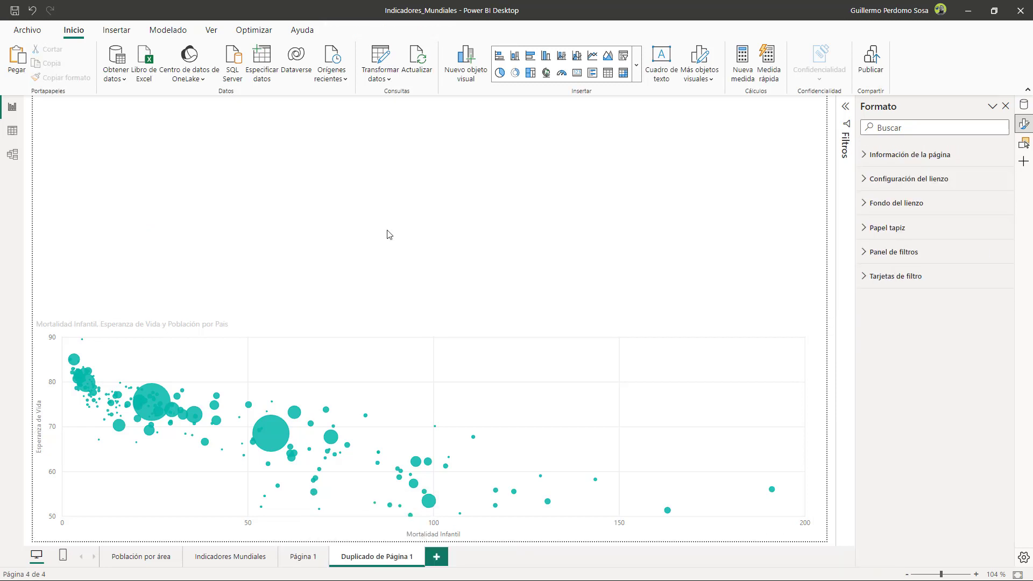
Move the population bubble chart to the upper half of the duplicate page and place a copy of it directly below
{"action": "left_click_drag", "start_coordinate": [456, 378], "coordinate": [406, 159]}
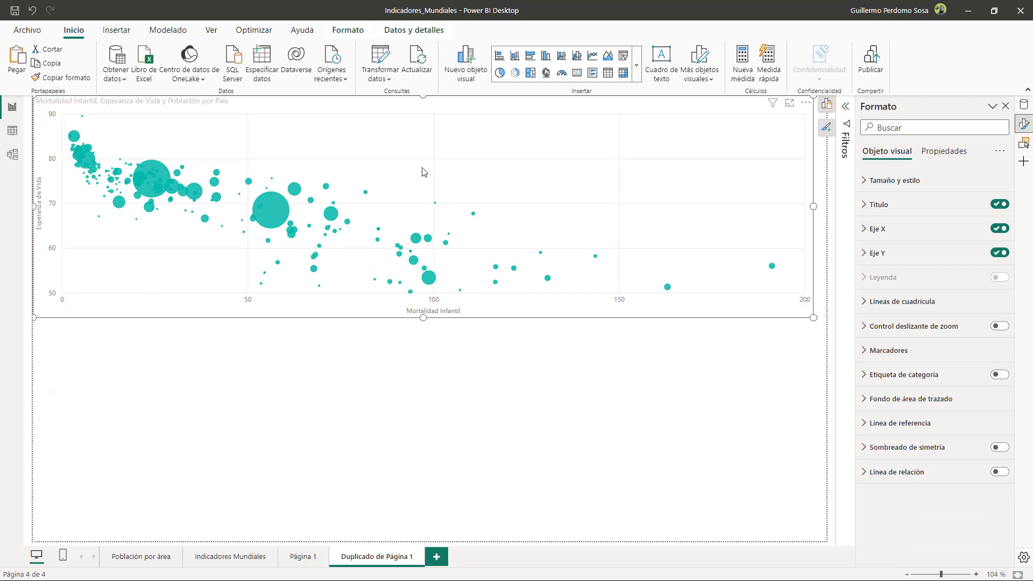
{"action": "key", "text": "ctrl+c"}
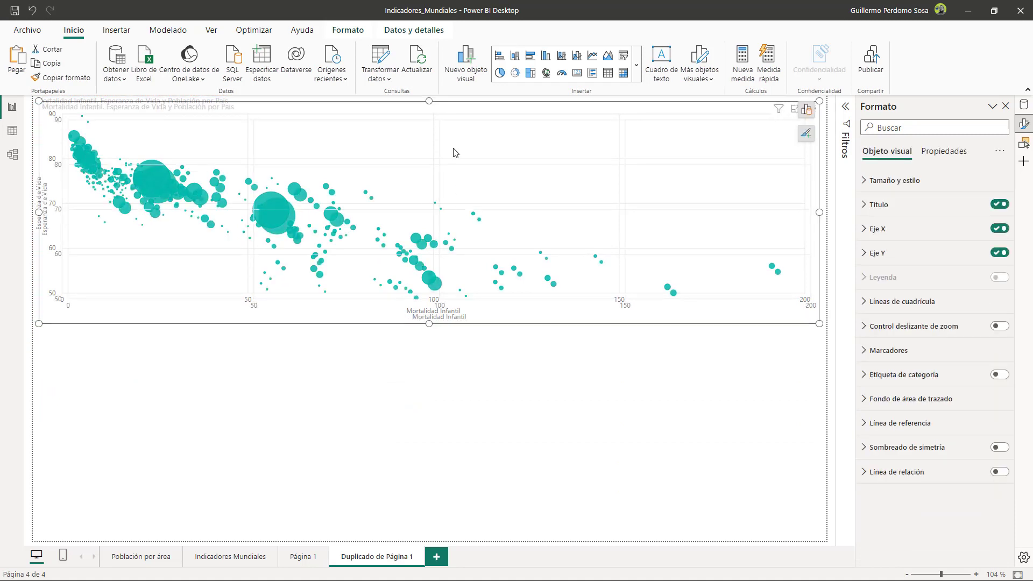
{"action": "key", "text": "ctrl+v"}
{"action": "left_click", "coordinate": [368, 375]}
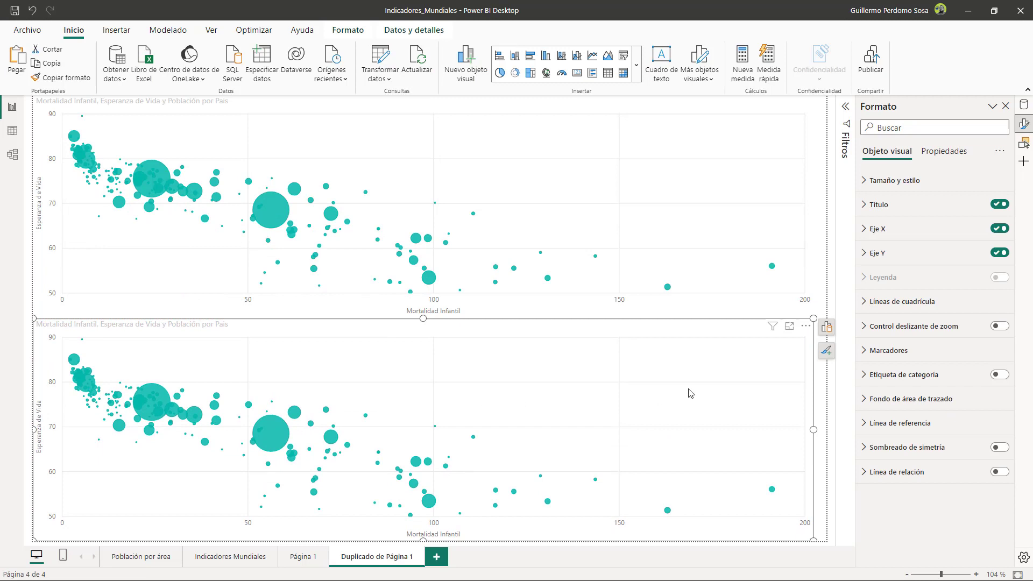
Replace Población with the Índice field from the Felicidad table as the bubble size of the lower chart
{"action": "left_click", "coordinate": [827, 327]}
{"action": "scroll", "coordinate": [793, 368], "scroll_direction": "down", "scroll_amount": 10}
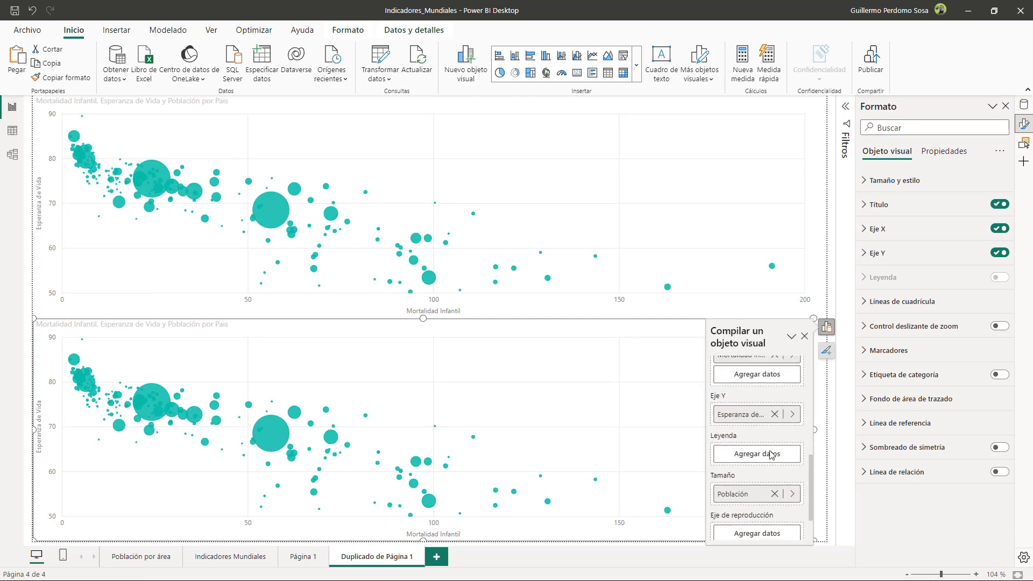
{"action": "left_click", "coordinate": [774, 493]}
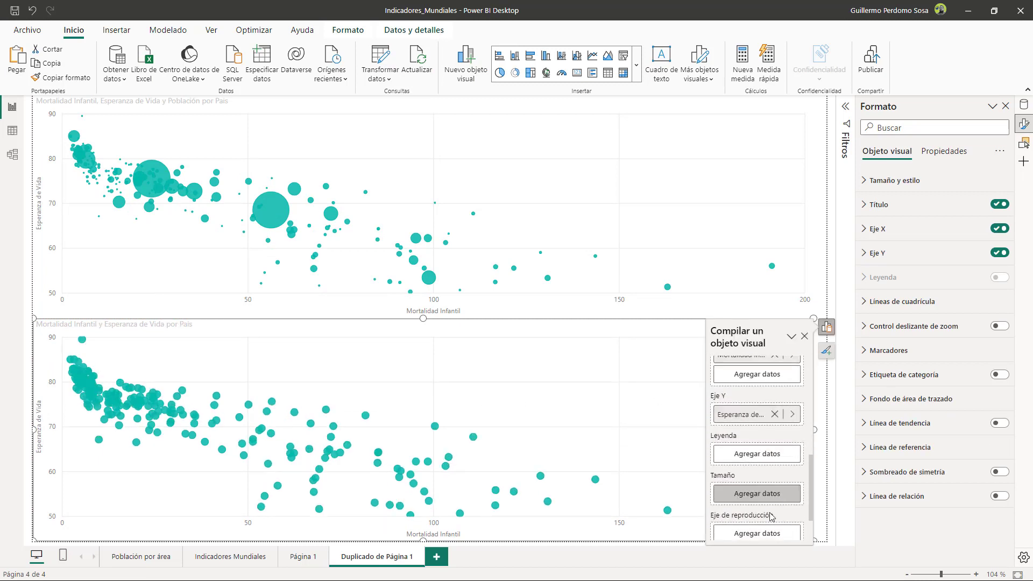
{"action": "left_click", "coordinate": [751, 494]}
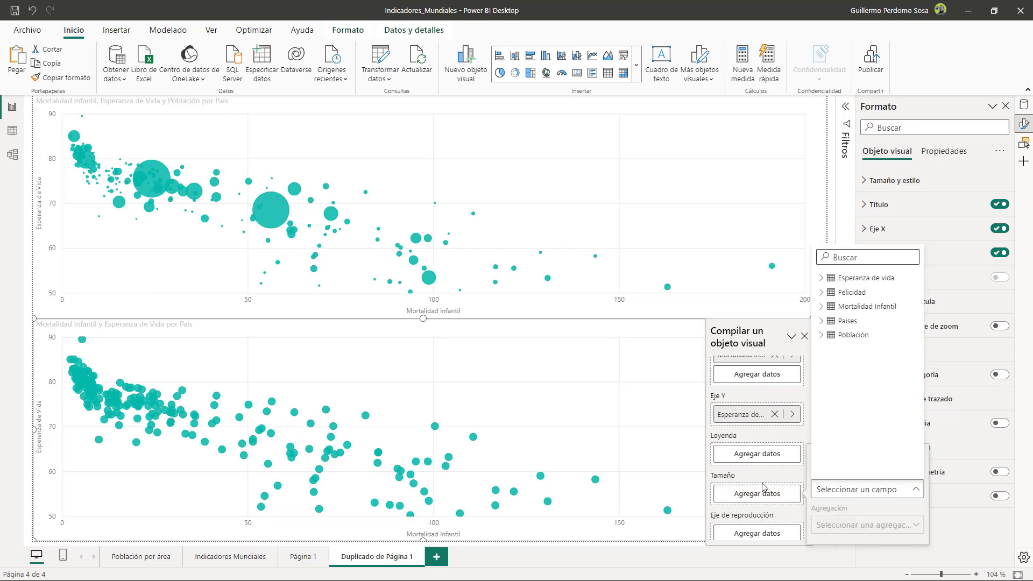
{"action": "left_click", "coordinate": [829, 294]}
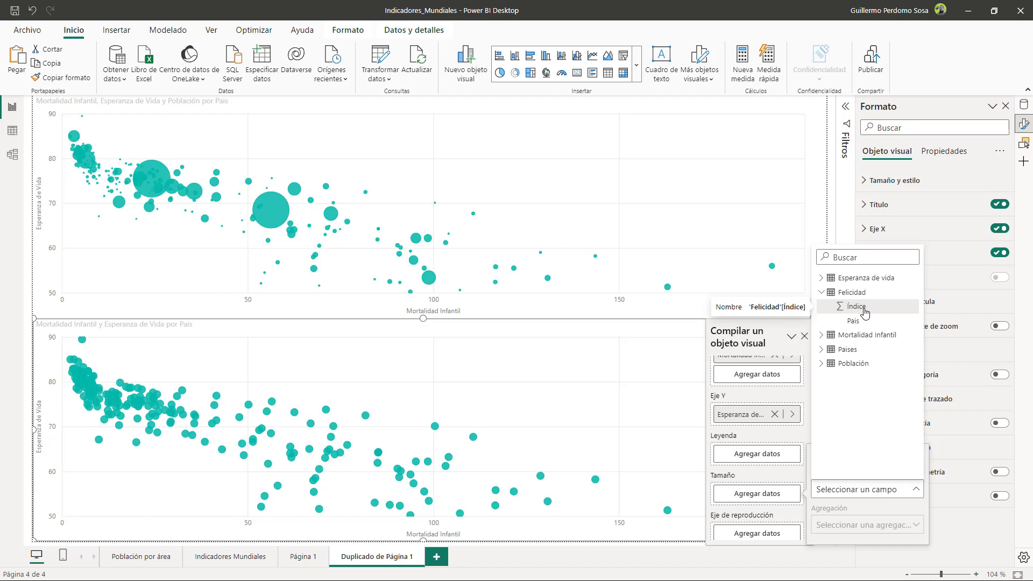
{"action": "left_click", "coordinate": [855, 306]}
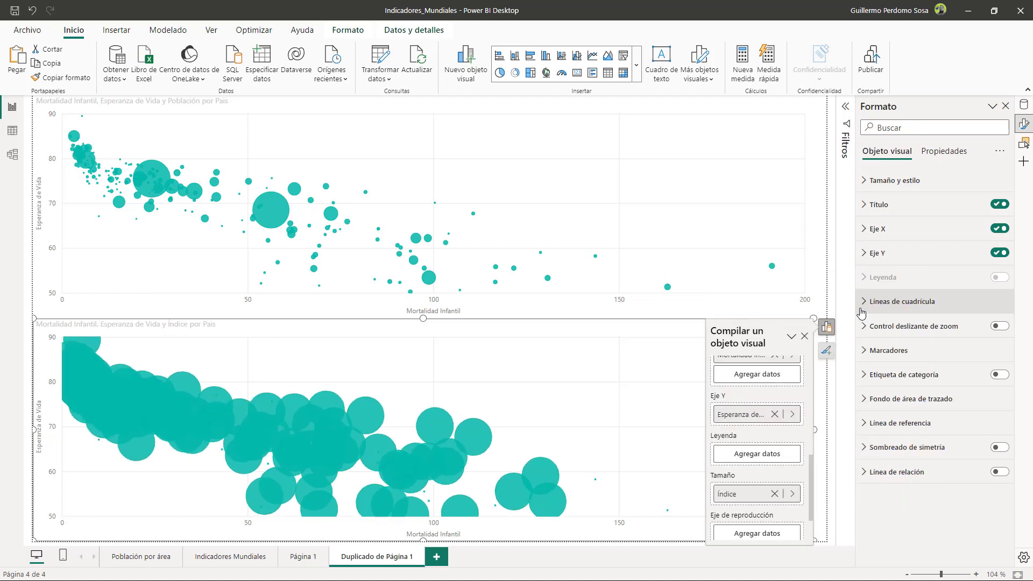
Inspect the distinct values of the Índice column in the Felicidad table's data, then return to the report
{"action": "left_click", "coordinate": [16, 139]}
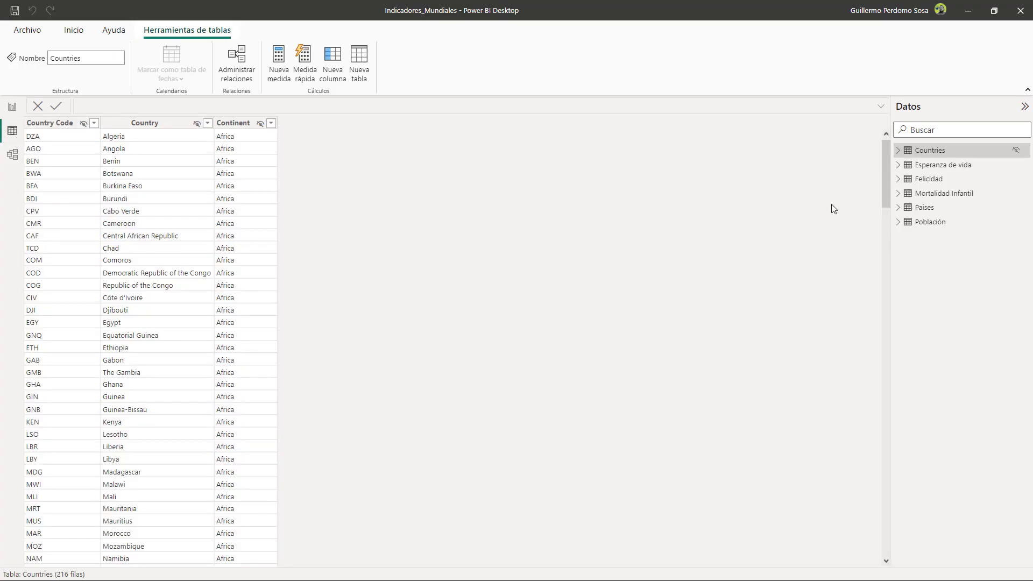
{"action": "left_click", "coordinate": [898, 179]}
{"action": "left_click", "coordinate": [944, 196]}
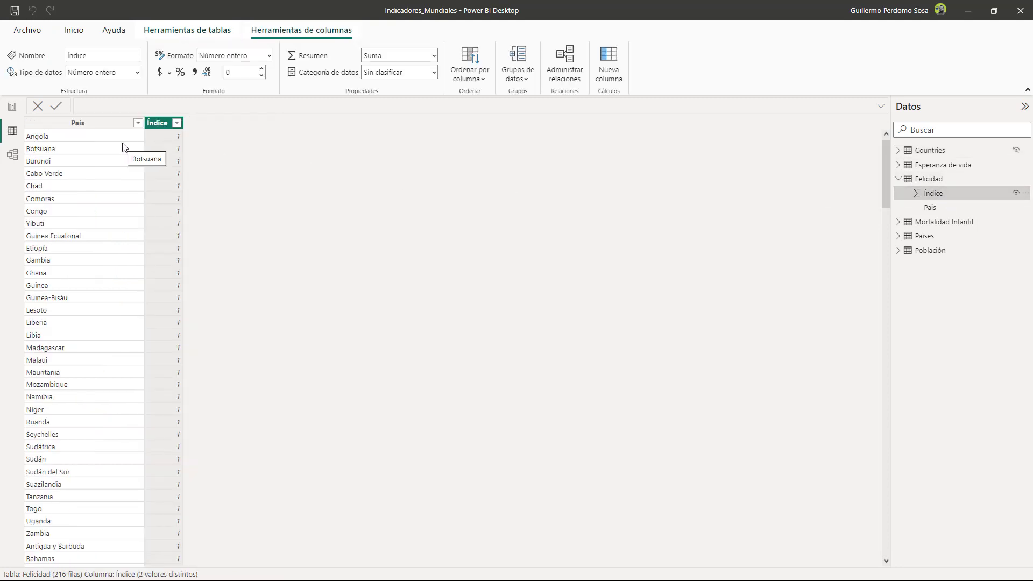
{"action": "left_click", "coordinate": [176, 123]}
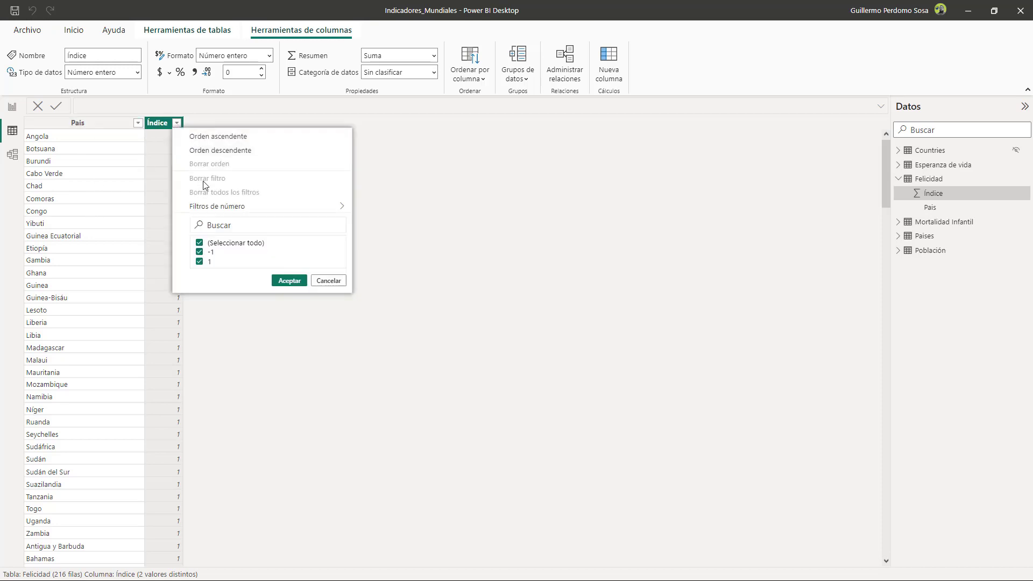
{"action": "left_click", "coordinate": [200, 262]}
{"action": "left_click", "coordinate": [200, 262]}
{"action": "left_click", "coordinate": [13, 111]}
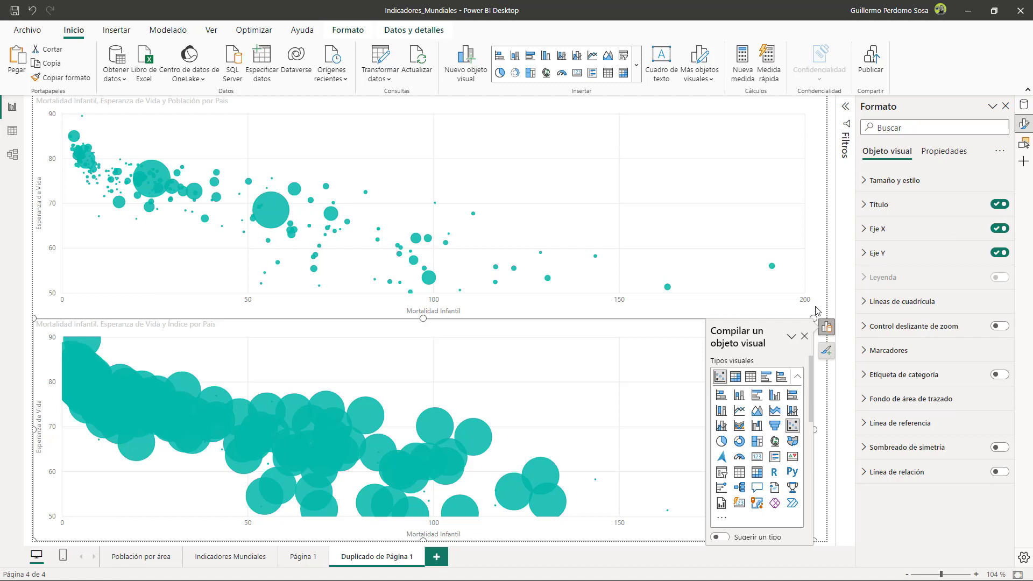
Add Continente from the Paises table as a visual-level filter on the lower bubble chart and restrict it to Oceanía
{"action": "left_click", "coordinate": [826, 327]}
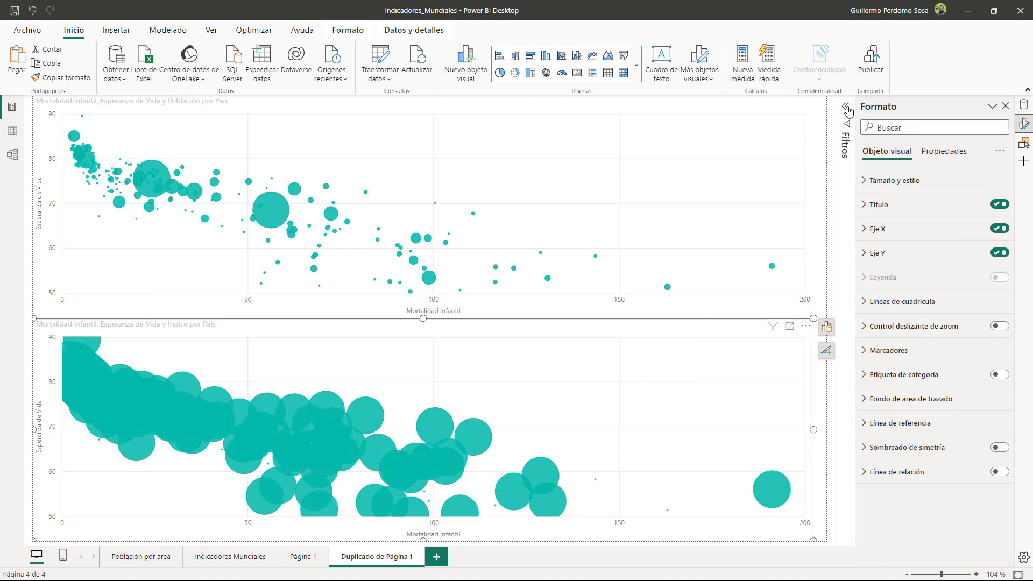
{"action": "left_click", "coordinate": [848, 109]}
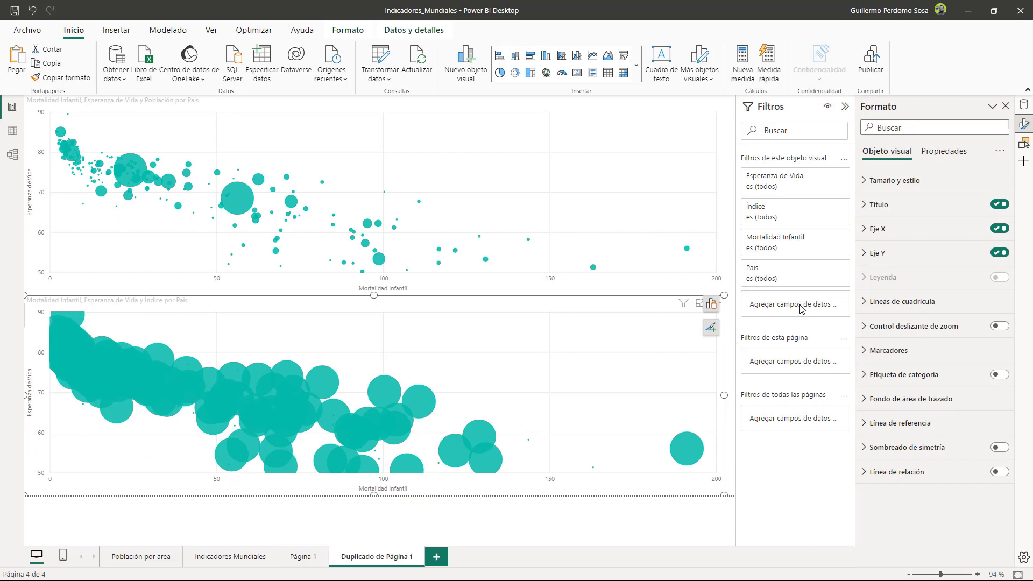
{"action": "left_click", "coordinate": [1024, 105]}
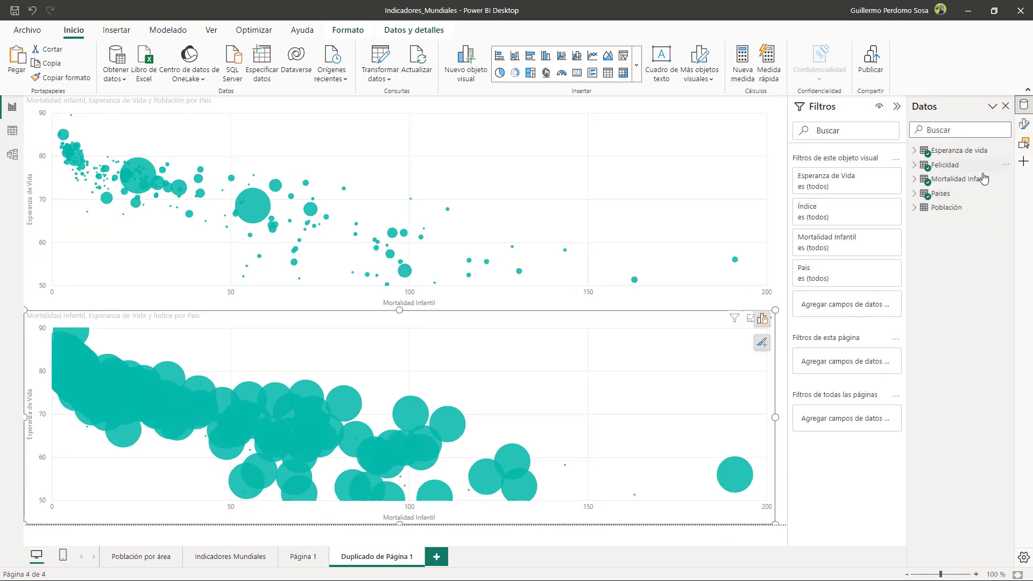
{"action": "left_click", "coordinate": [929, 194]}
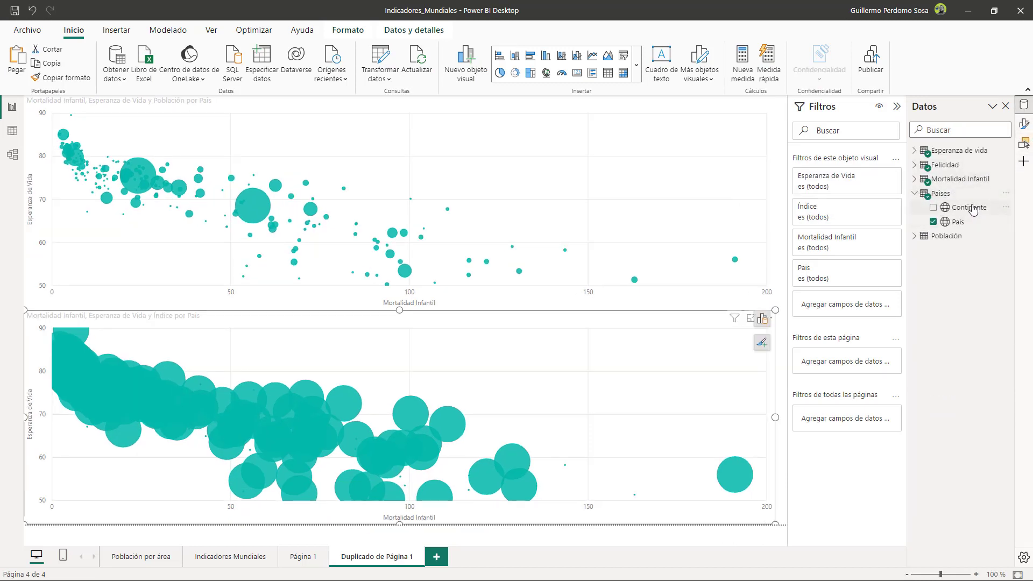
{"action": "left_click_drag", "start_coordinate": [968, 208], "coordinate": [861, 301]}
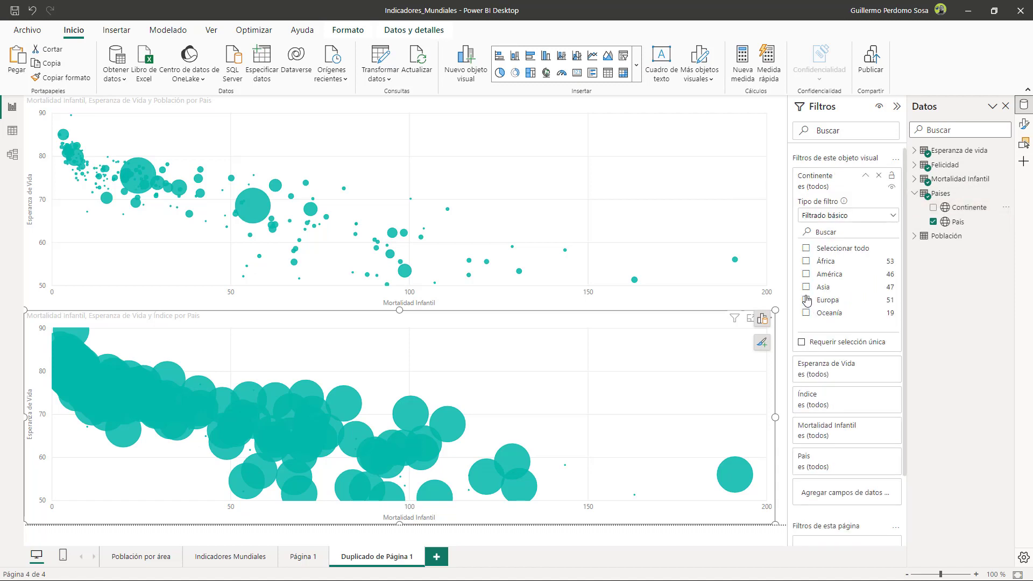
{"action": "left_click", "coordinate": [806, 315]}
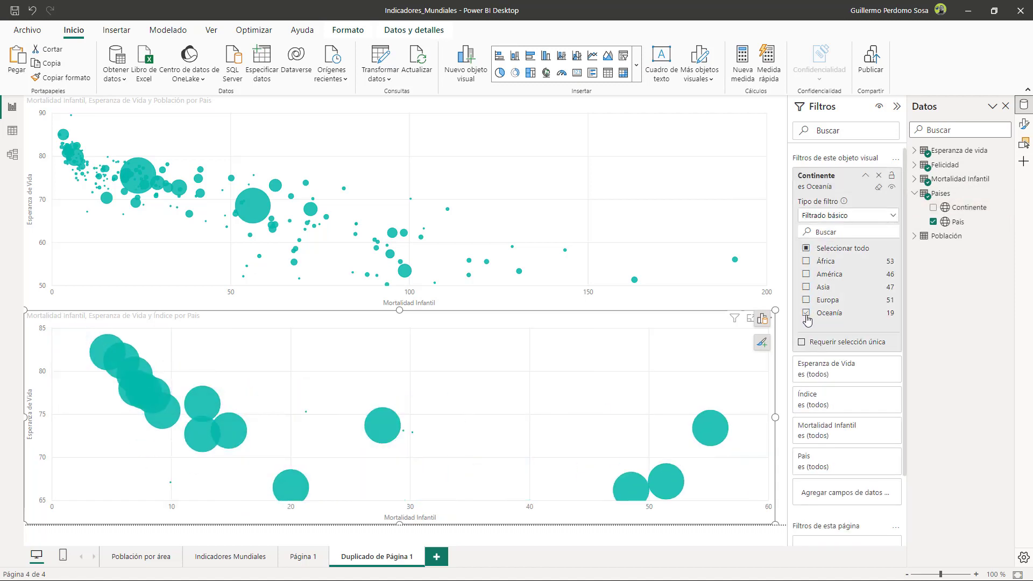
Filter the upper population bubble chart by Continente to show only Oceanía, and collapse the filter settings
{"action": "left_click", "coordinate": [743, 174]}
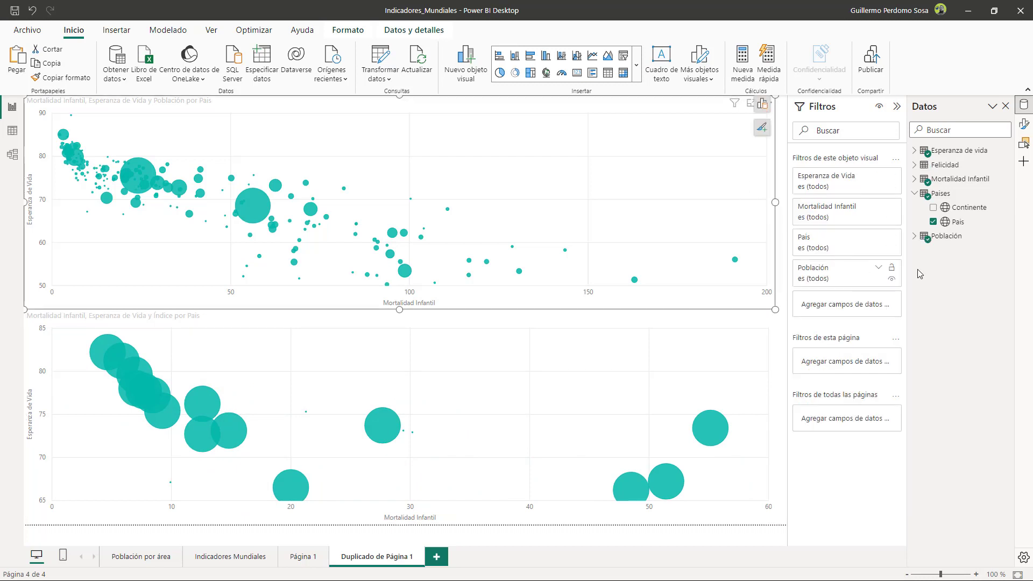
{"action": "left_click_drag", "start_coordinate": [956, 208], "coordinate": [853, 301]}
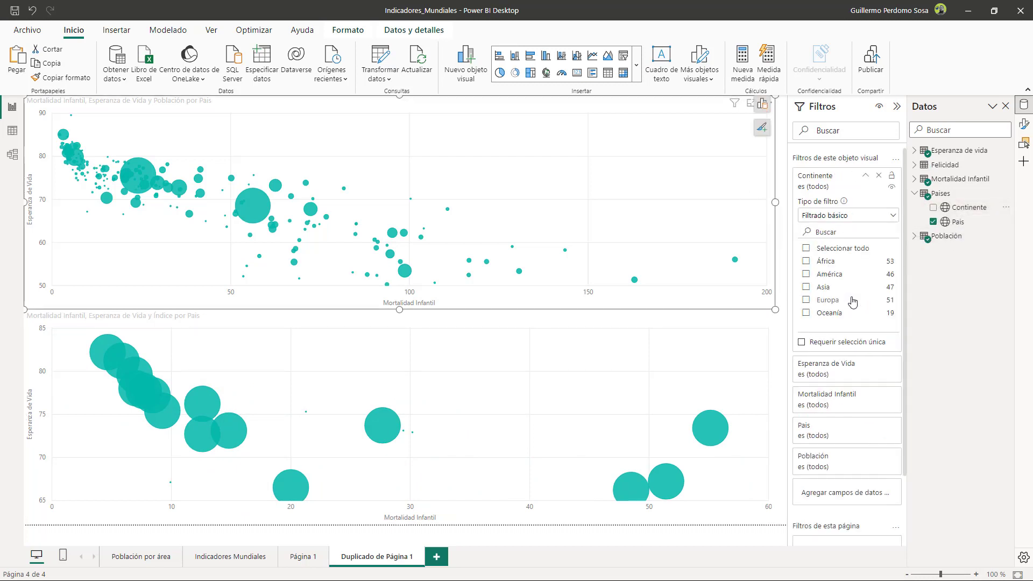
{"action": "left_click", "coordinate": [806, 313]}
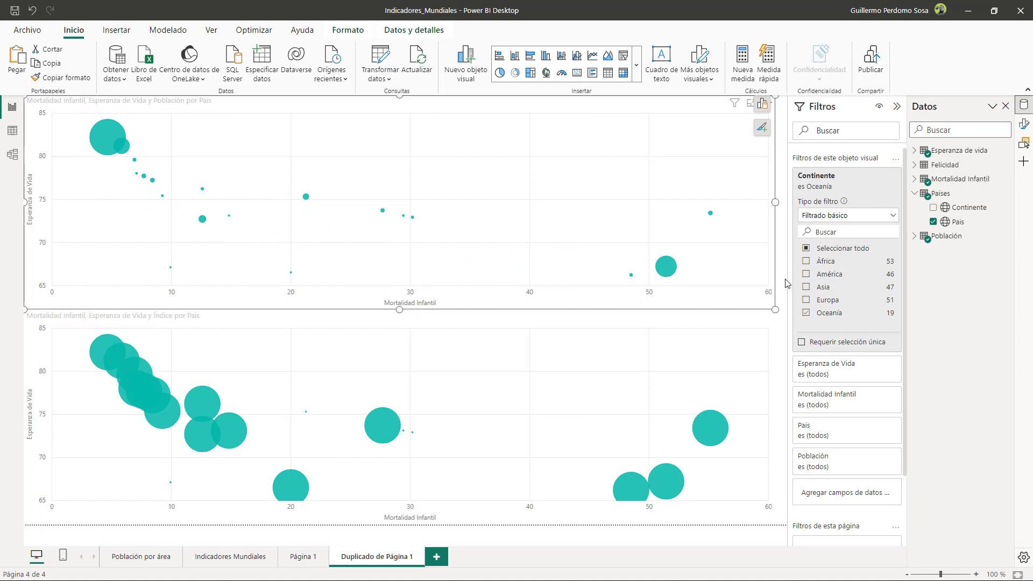
{"action": "left_click", "coordinate": [896, 106]}
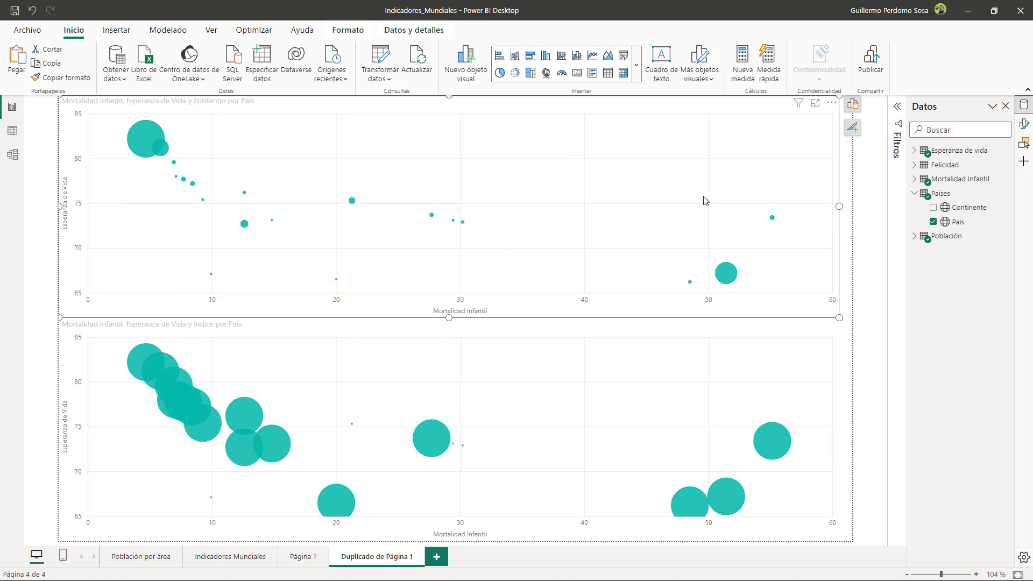
Compare the size fields of the upper and lower bubble charts and examine the upper chart's data point details
{"action": "left_click", "coordinate": [846, 103]}
{"action": "scroll", "coordinate": [786, 372], "scroll_direction": "down", "scroll_amount": 3}
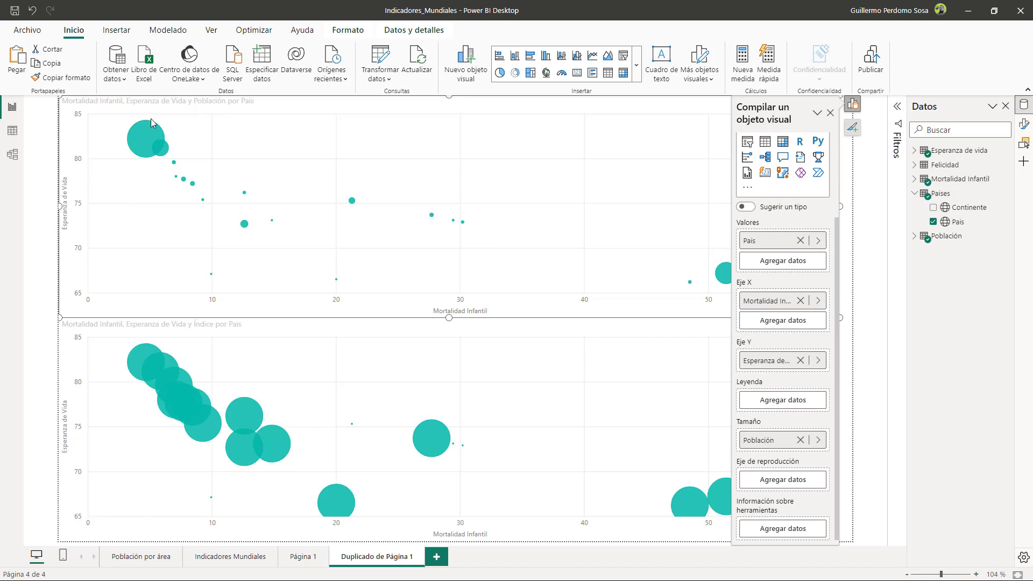
{"action": "mouse_move", "coordinate": [165, 151]}
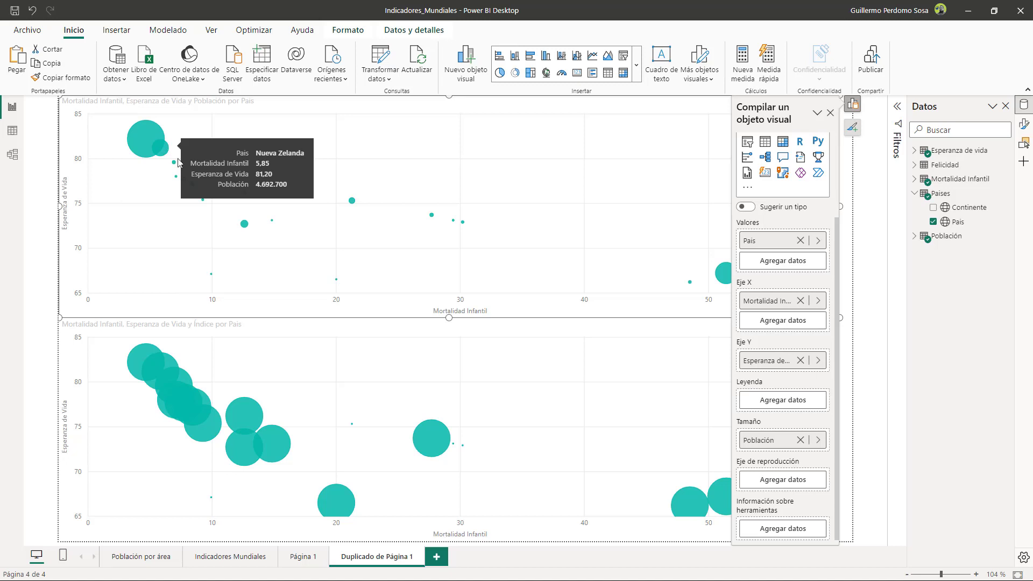
{"action": "left_click", "coordinate": [346, 351]}
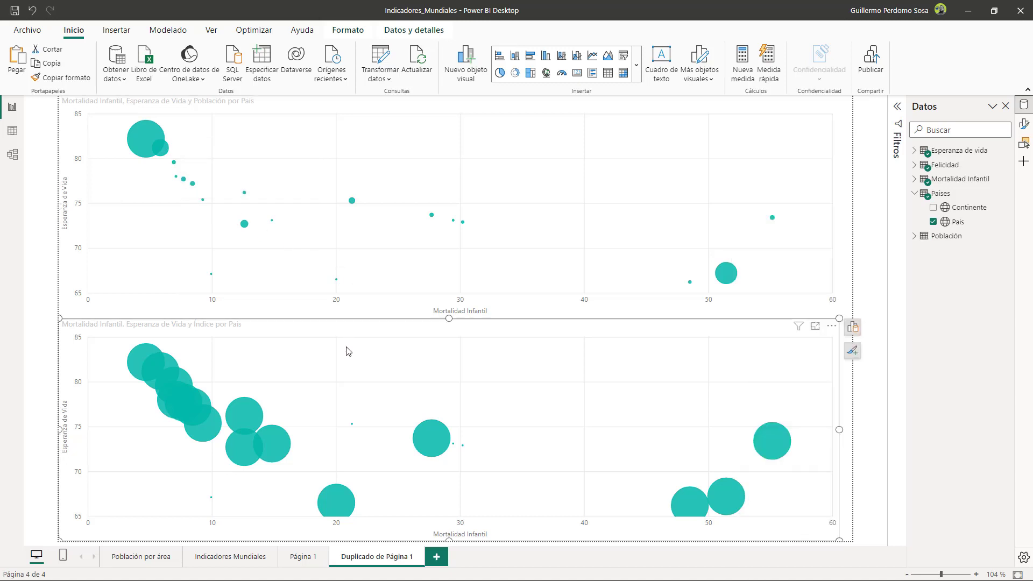
{"action": "left_click", "coordinate": [852, 326]}
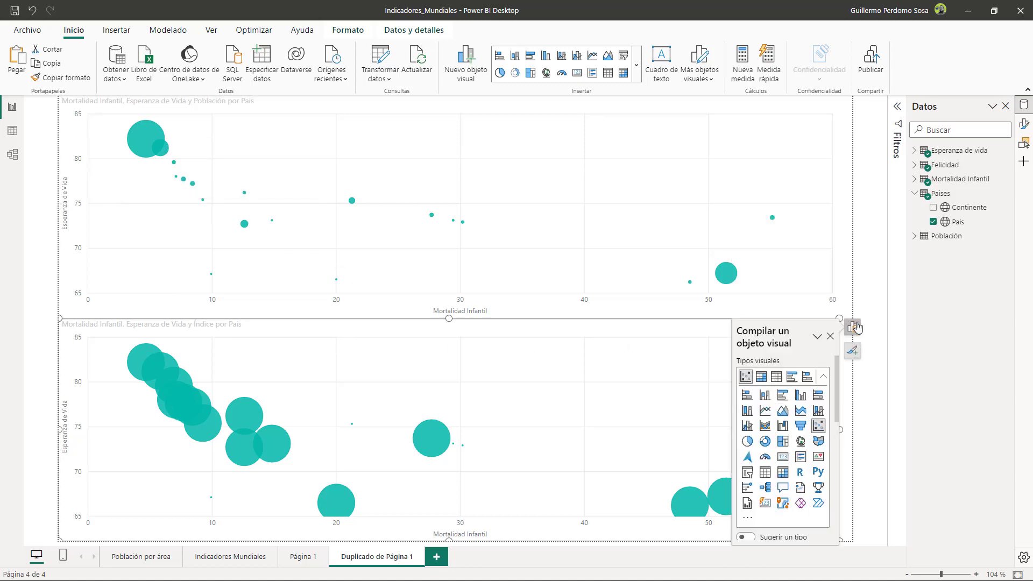
{"action": "scroll", "coordinate": [807, 442], "scroll_direction": "down", "scroll_amount": 5}
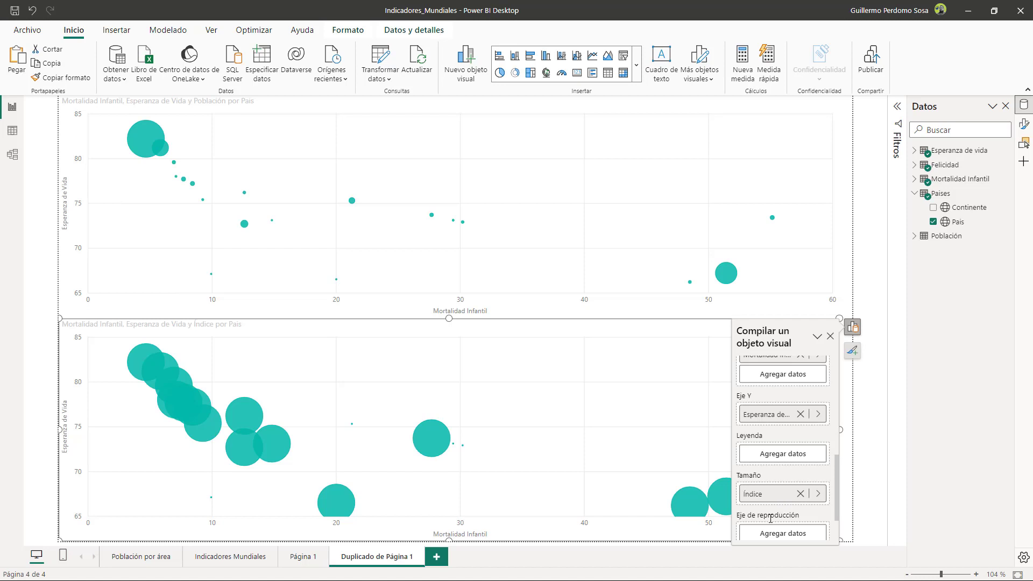
{"action": "left_click", "coordinate": [748, 160]}
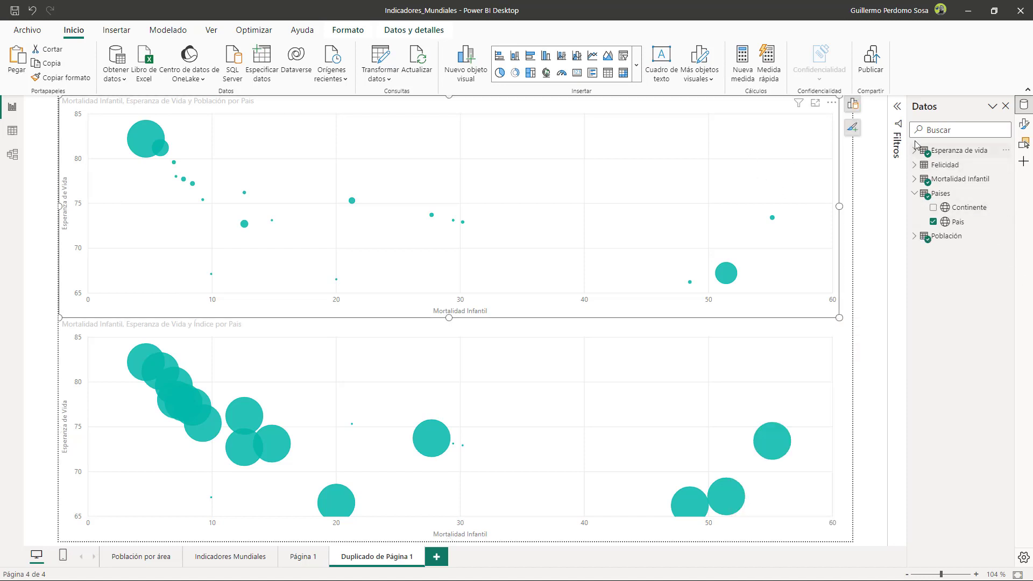
Set the marker range scale (Escala de rango) of the upper population bubble chart to Rango de datos
{"action": "left_click", "coordinate": [1023, 125]}
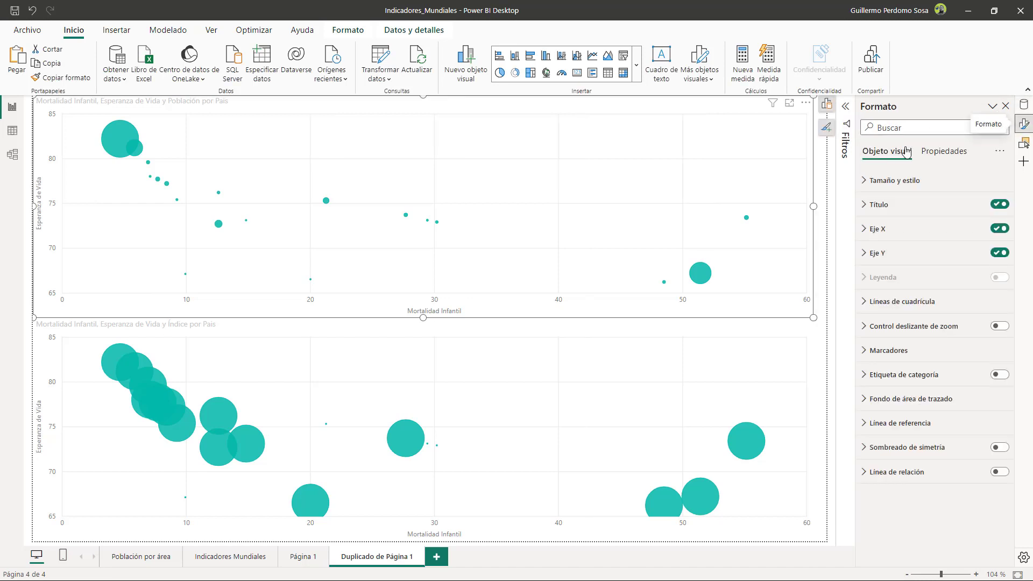
{"action": "left_click", "coordinate": [868, 354]}
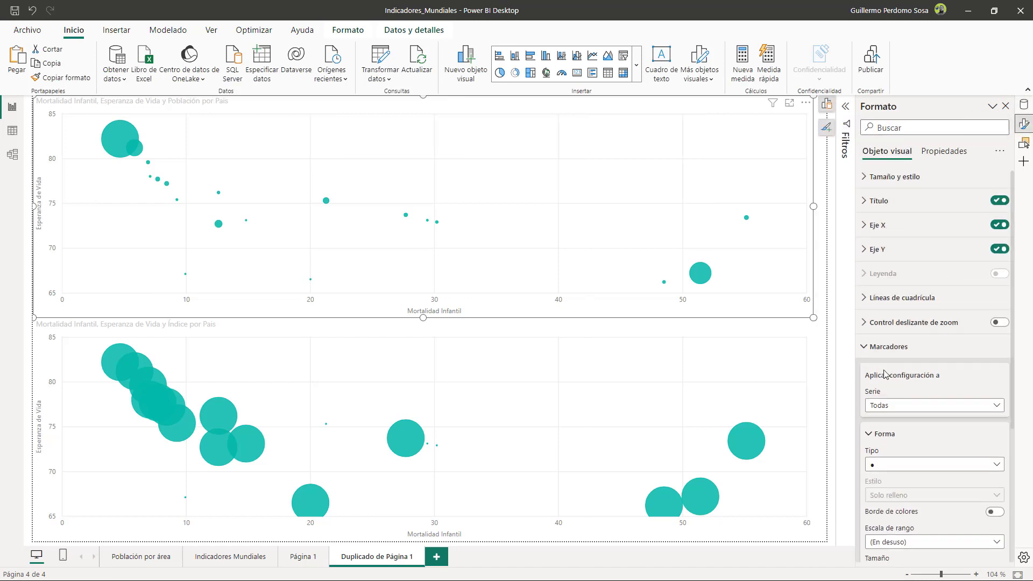
{"action": "scroll", "coordinate": [917, 374], "scroll_direction": "down", "scroll_amount": 3}
{"action": "left_click", "coordinate": [917, 374]}
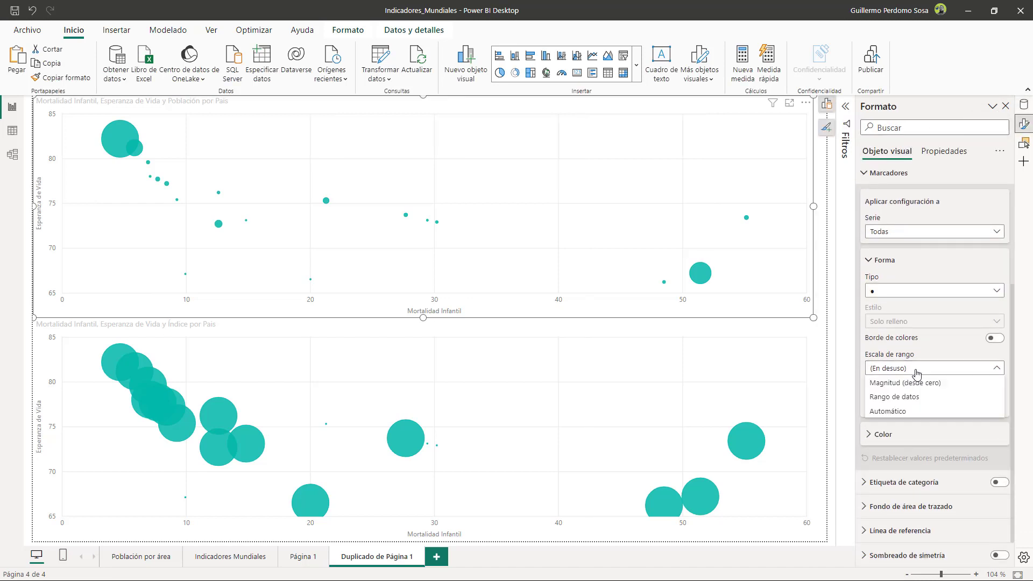
{"action": "left_click", "coordinate": [908, 401]}
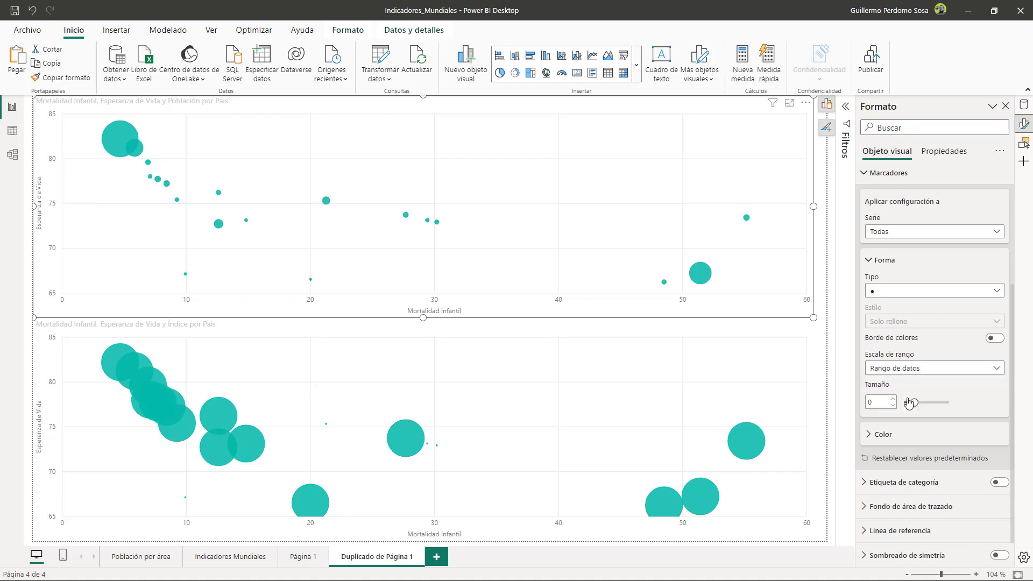
Try the Magnitud (desde cero) range scale on the upper chart's markers and return it to Rango de datos
{"action": "left_click", "coordinate": [914, 369]}
{"action": "left_click", "coordinate": [915, 382]}
{"action": "left_click", "coordinate": [914, 369]}
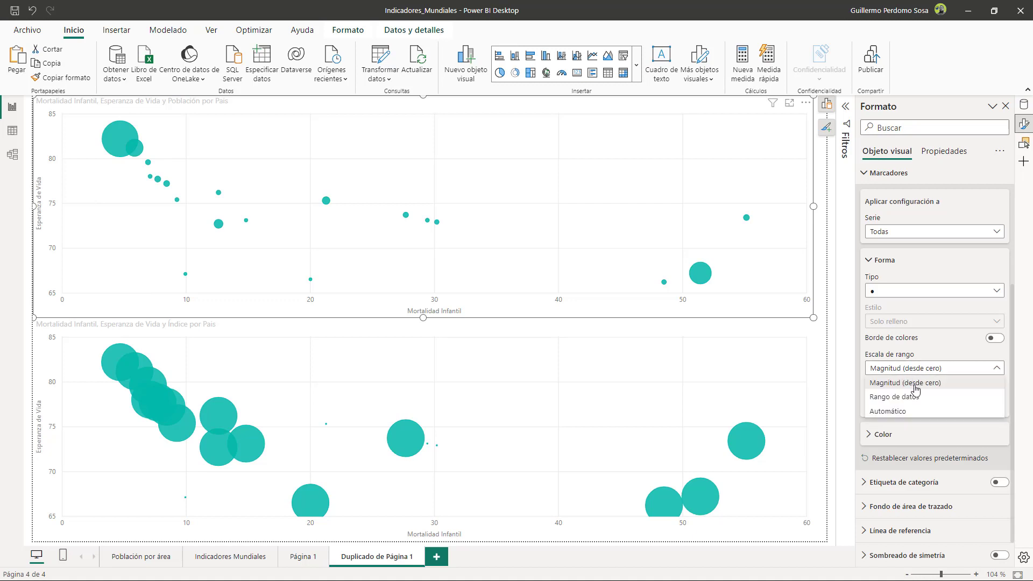
{"action": "left_click", "coordinate": [915, 383]}
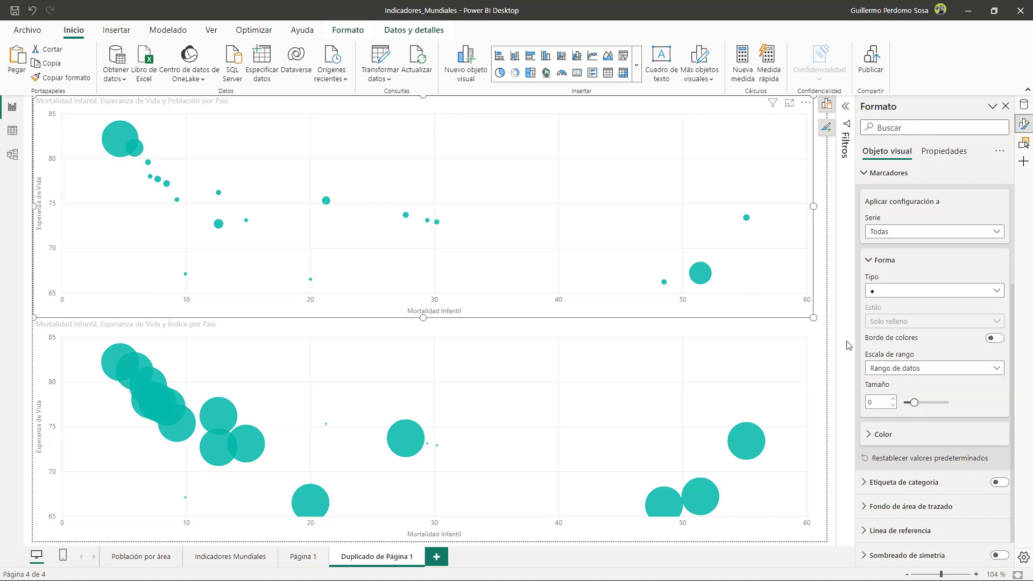
{"action": "left_click", "coordinate": [883, 369]}
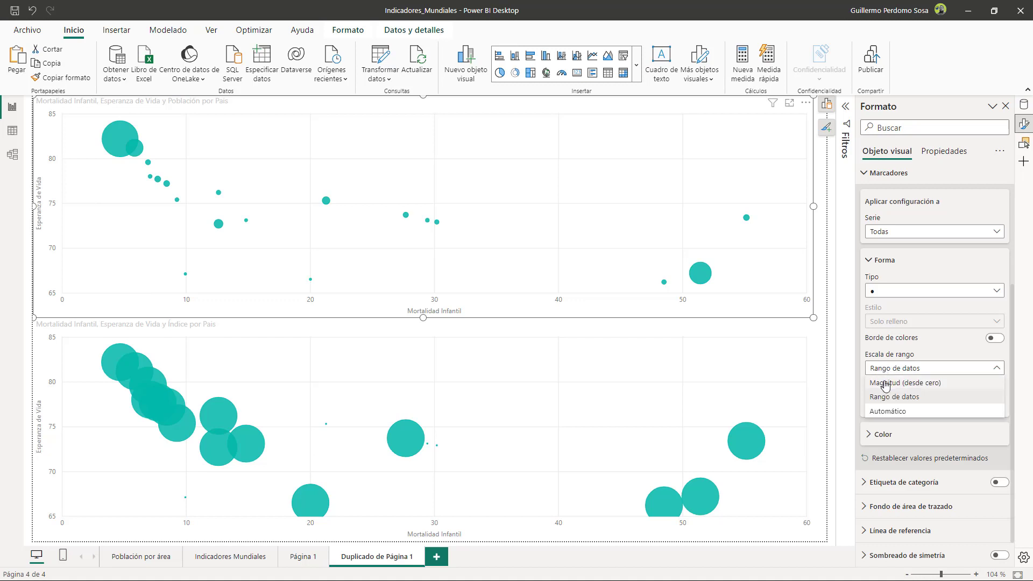
{"action": "left_click", "coordinate": [905, 382]}
{"action": "left_click", "coordinate": [897, 368]}
{"action": "left_click", "coordinate": [899, 398]}
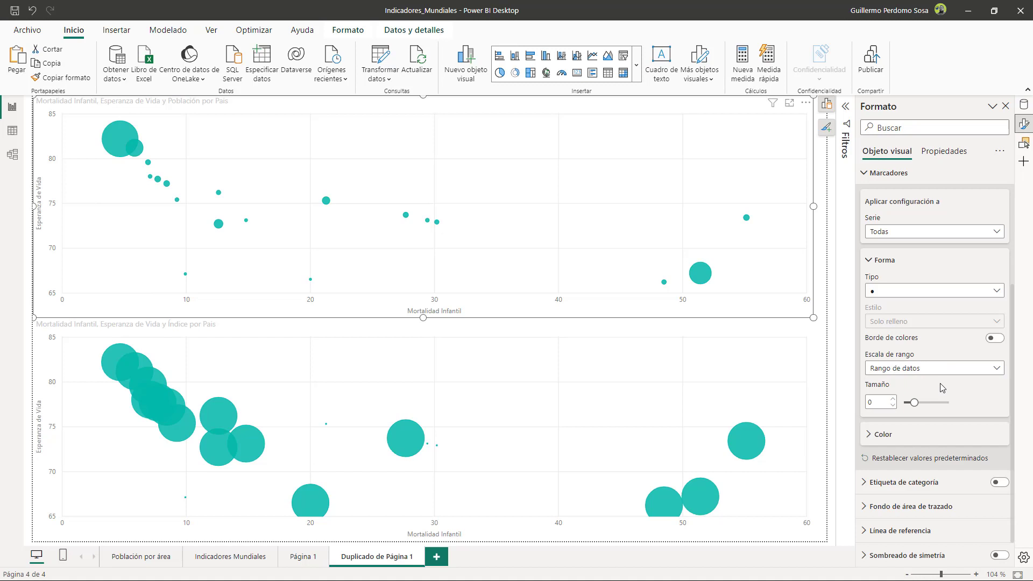
Try the Magnitud (desde cero) range scale on the lower chart's markers, switch it to Rango de datos, and inspect the bubbles
{"action": "left_click", "coordinate": [770, 354]}
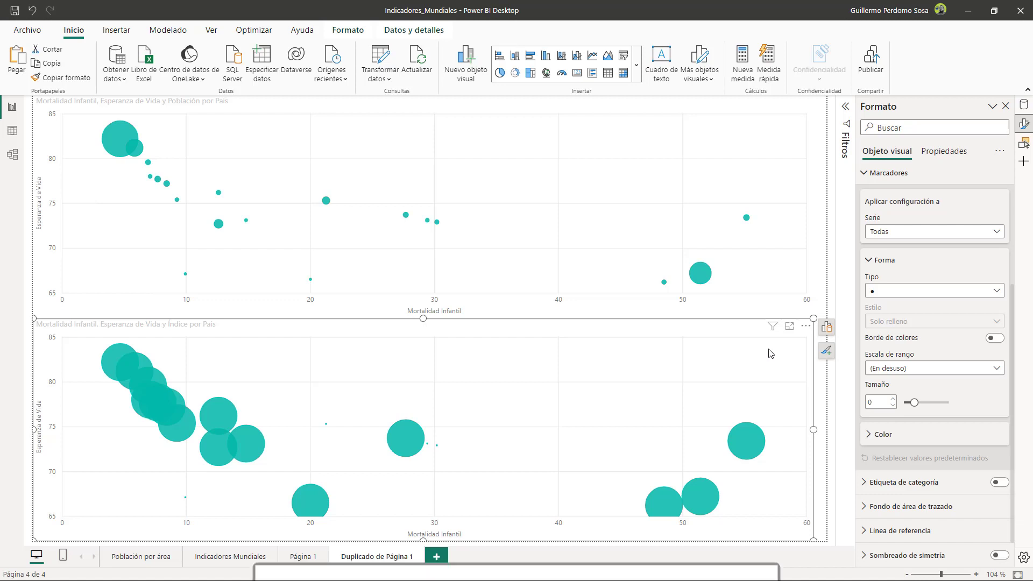
{"action": "left_click", "coordinate": [923, 375]}
{"action": "left_click", "coordinate": [892, 391]}
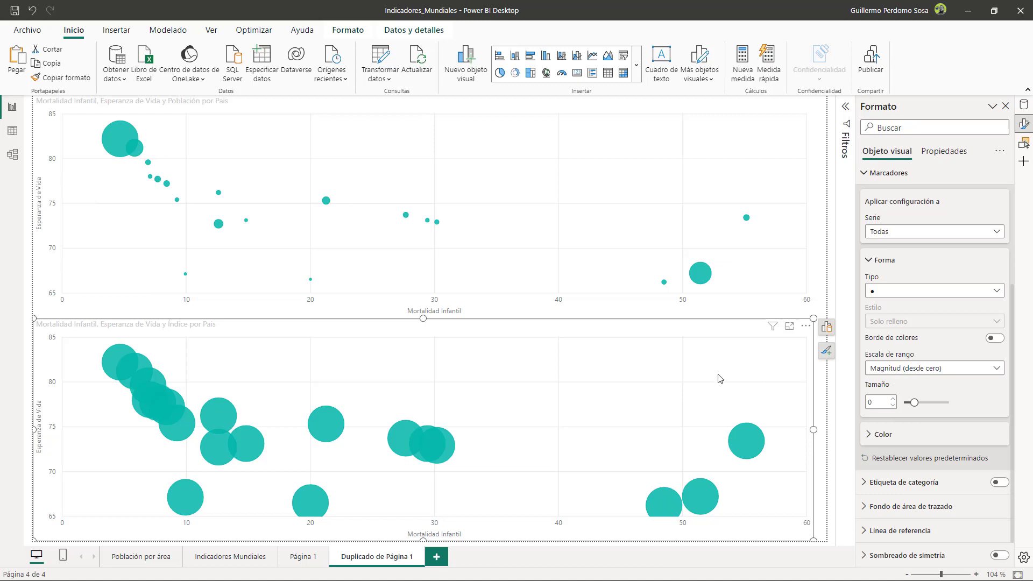
{"action": "mouse_move", "coordinate": [439, 445]}
{"action": "left_click", "coordinate": [932, 372]}
{"action": "left_click", "coordinate": [923, 397]}
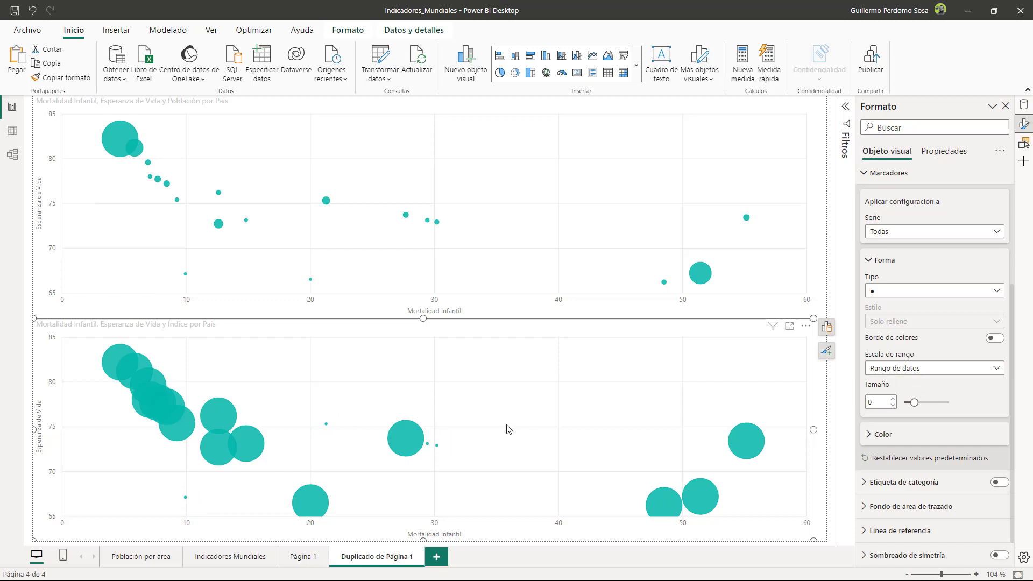
{"action": "mouse_move", "coordinate": [437, 446]}
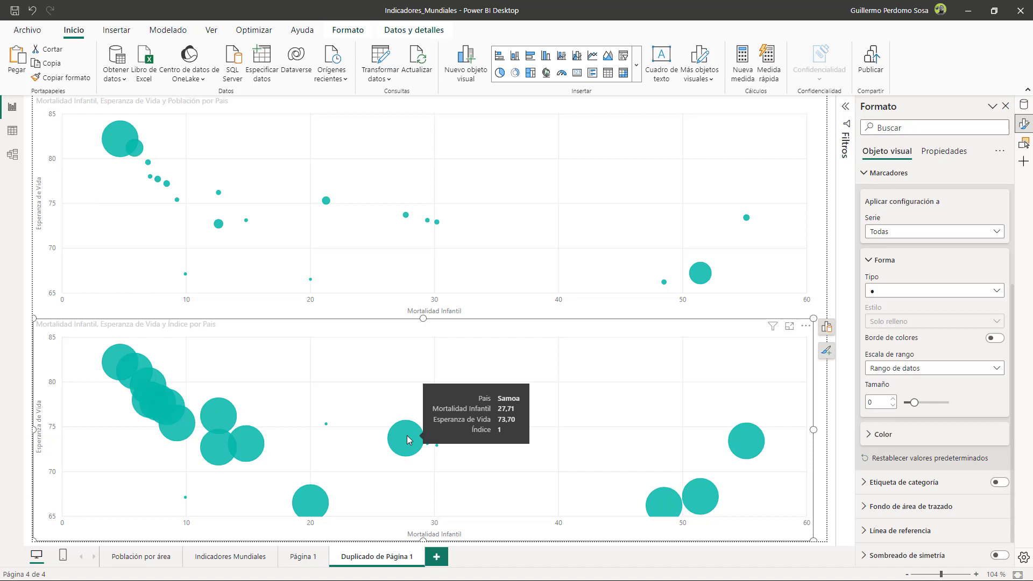
Try the Automático range scale on the lower chart's markers and return it to Rango de datos
{"action": "left_click", "coordinate": [920, 370]}
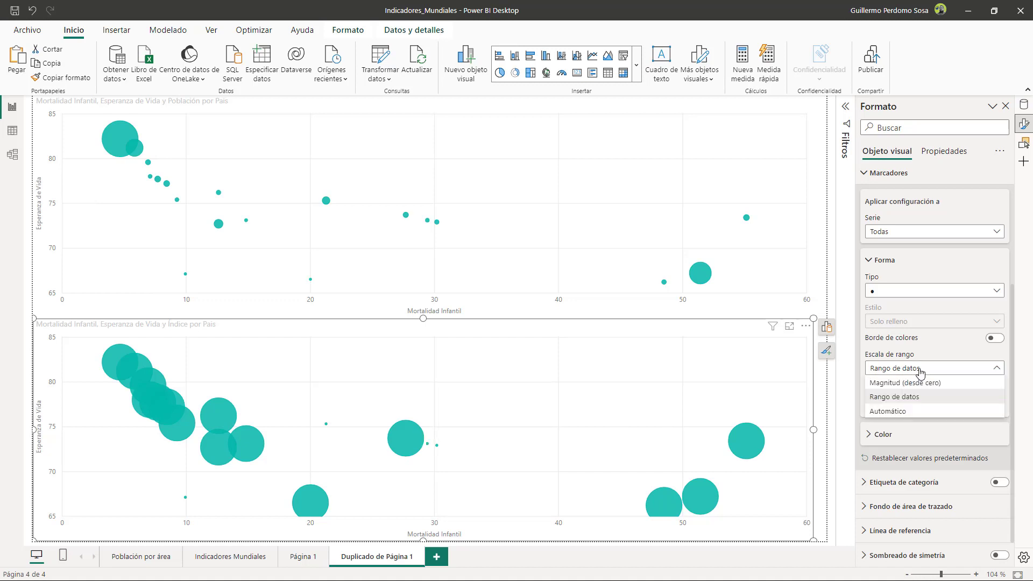
{"action": "left_click", "coordinate": [895, 411]}
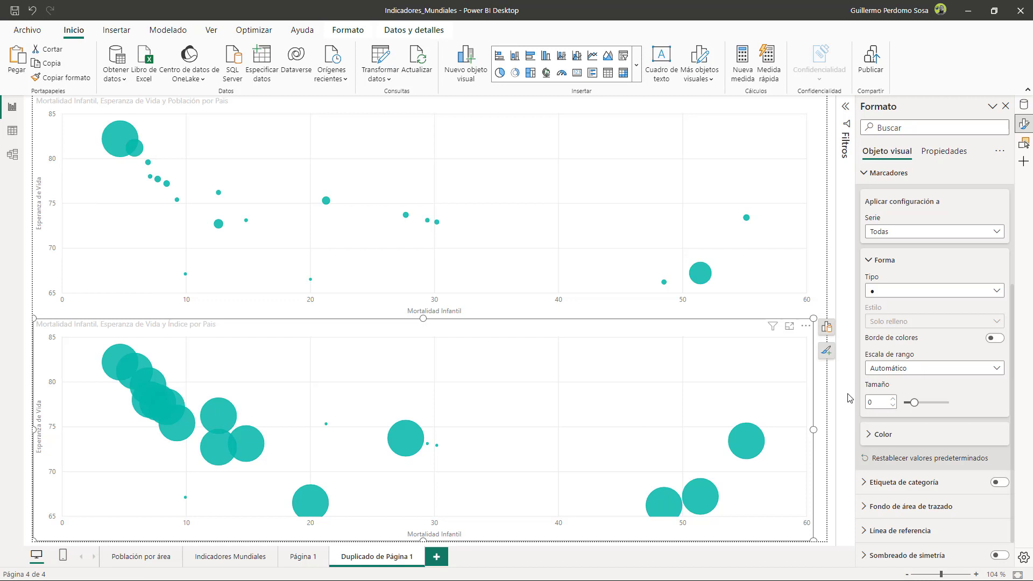
{"action": "left_click", "coordinate": [882, 370]}
{"action": "left_click", "coordinate": [899, 396]}
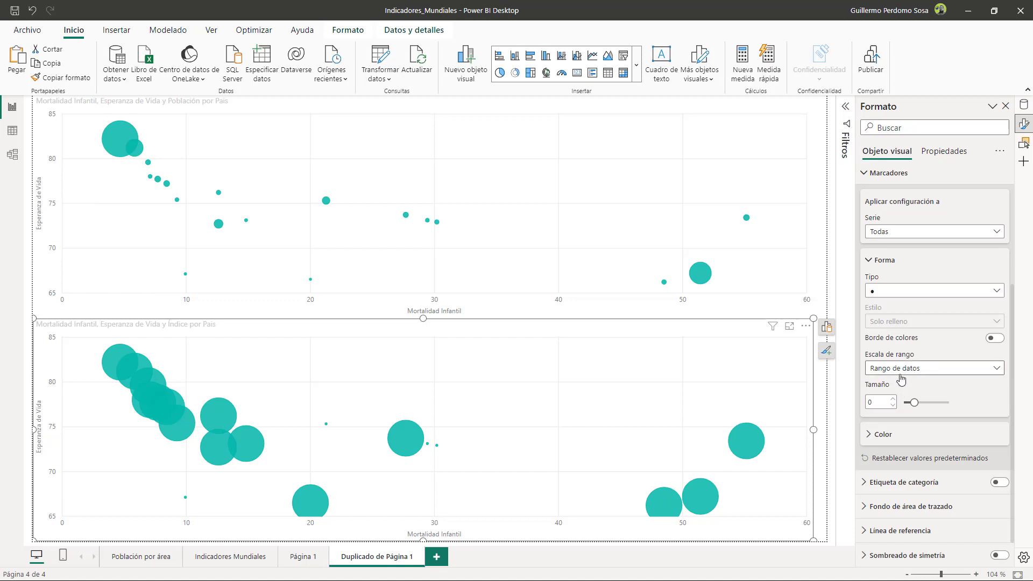
{"action": "left_click", "coordinate": [898, 371]}
{"action": "left_click", "coordinate": [892, 371]}
Try square, X and short-dash marker shapes on the lower chart and restore the circle shape
{"action": "left_click", "coordinate": [899, 296]}
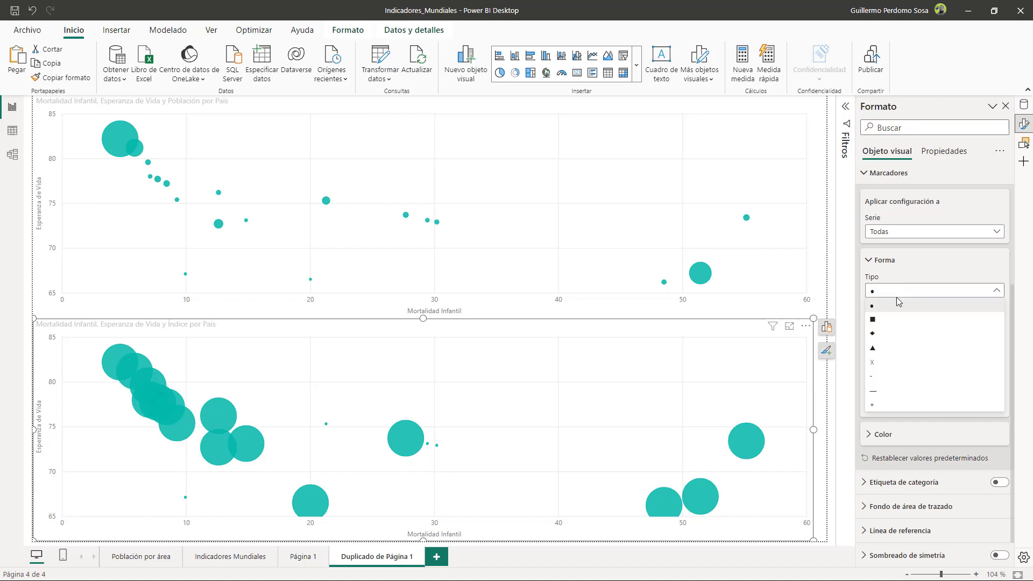
{"action": "left_click", "coordinate": [892, 322]}
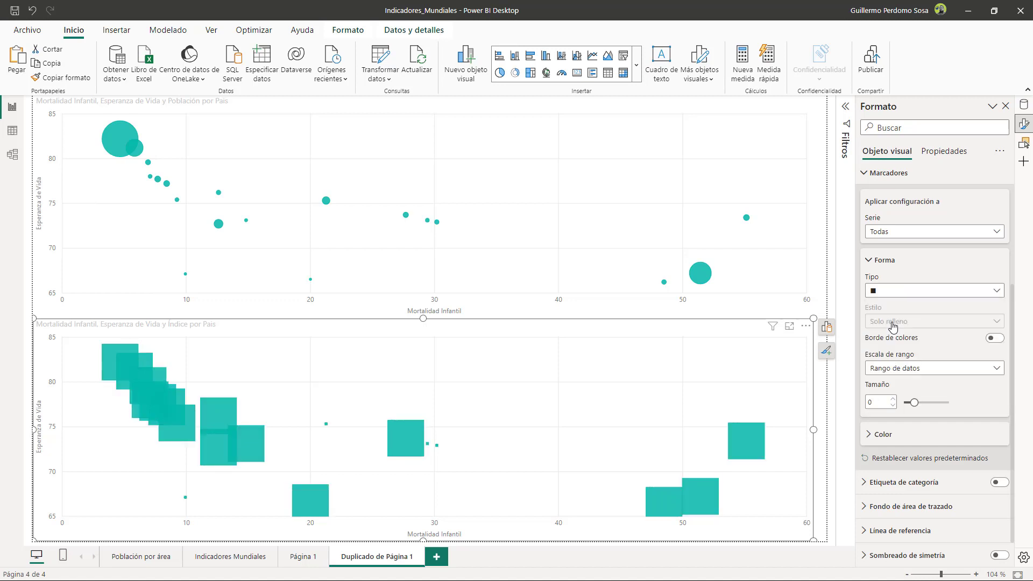
{"action": "left_click", "coordinate": [899, 293]}
{"action": "left_click", "coordinate": [879, 361]}
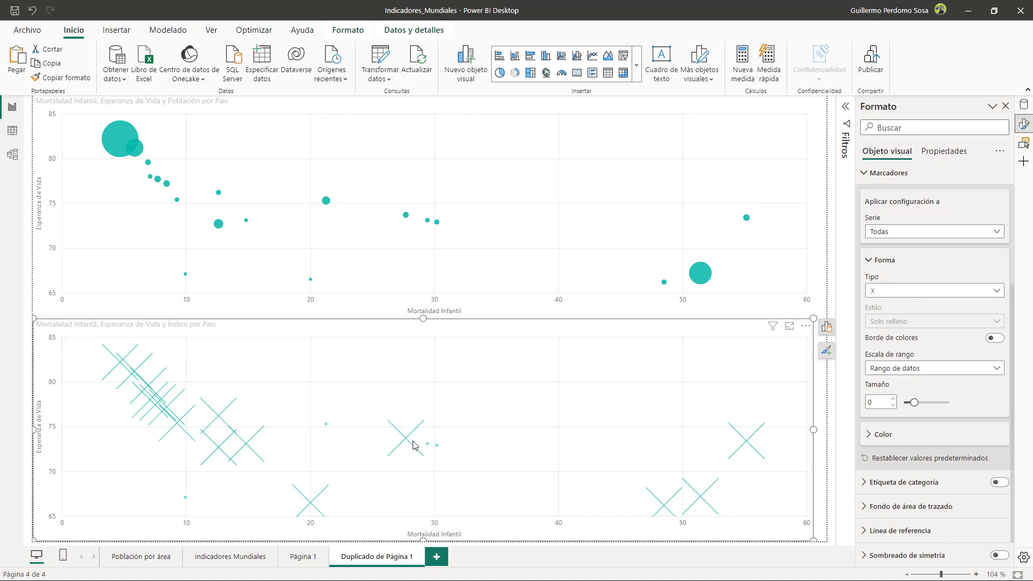
{"action": "left_click", "coordinate": [888, 290]}
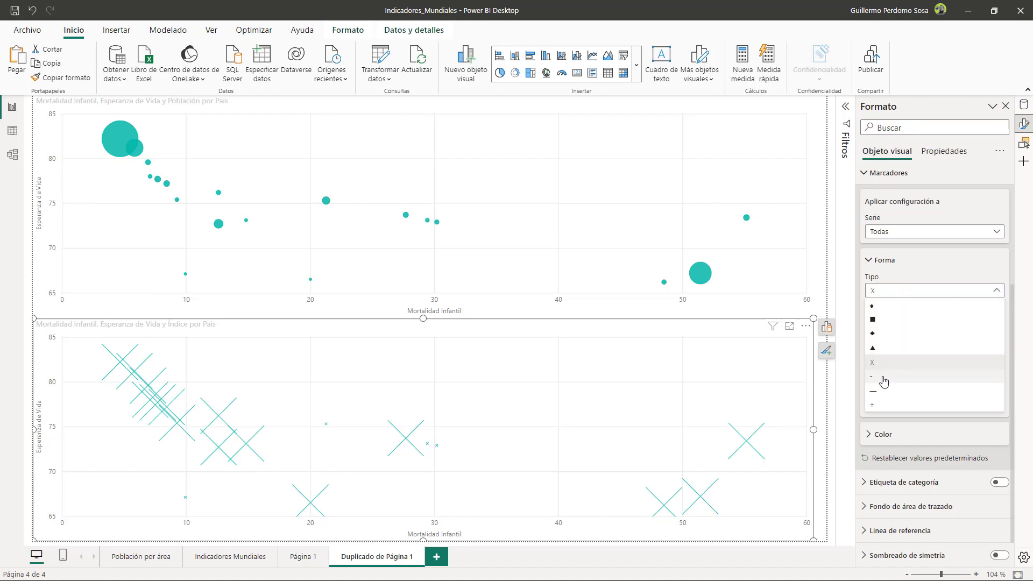
{"action": "left_click", "coordinate": [884, 377]}
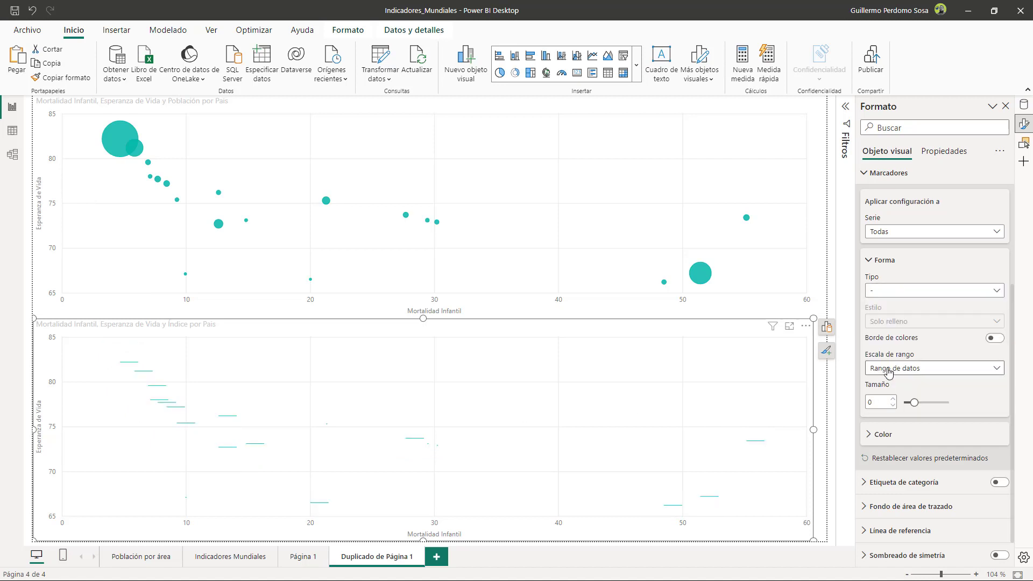
{"action": "left_click", "coordinate": [888, 292]}
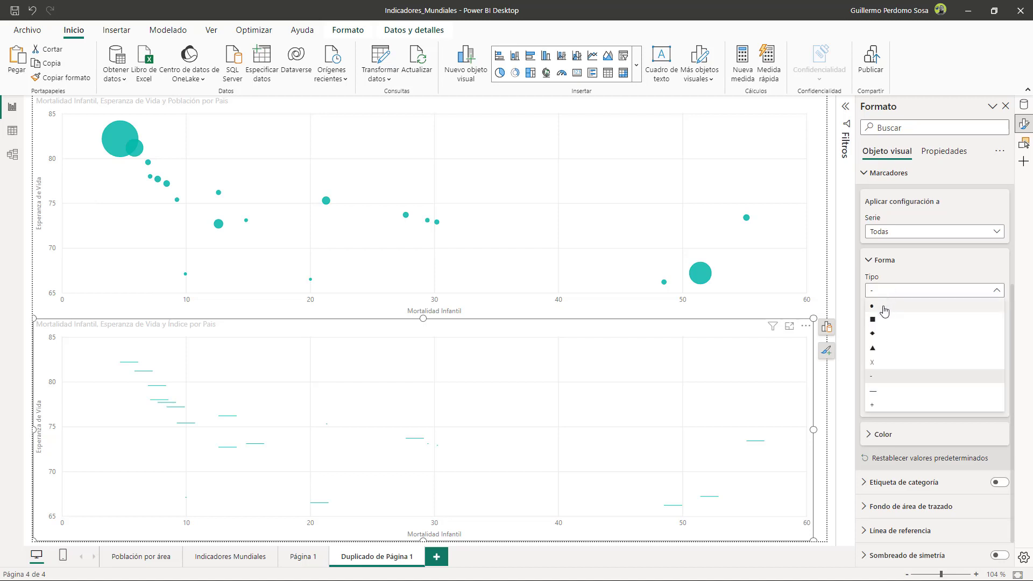
{"action": "left_click", "coordinate": [884, 307]}
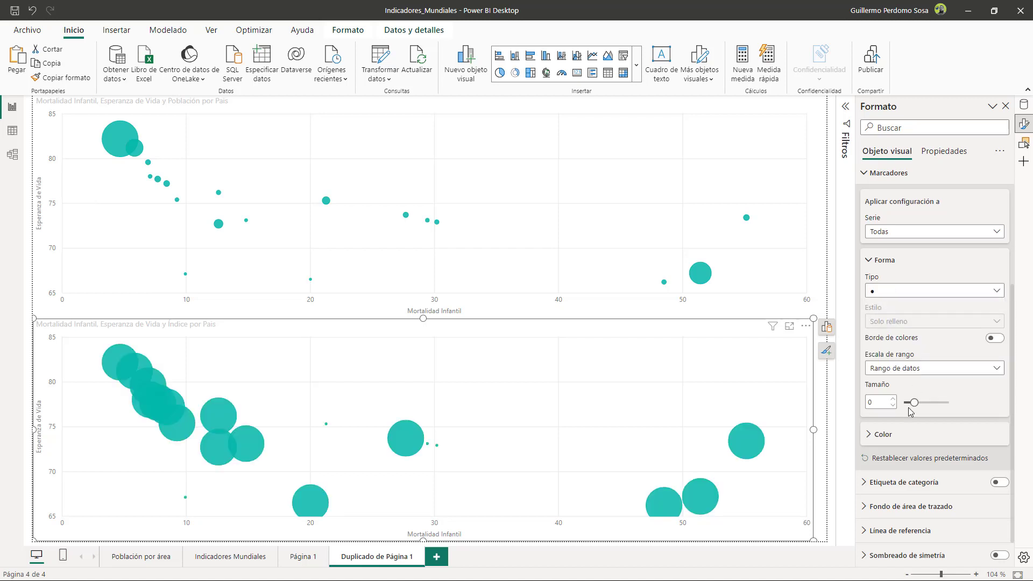
Try a marker size of 27 on the lower chart and reduce the size to 5
{"action": "left_click_drag", "start_coordinate": [913, 403], "coordinate": [923, 403]}
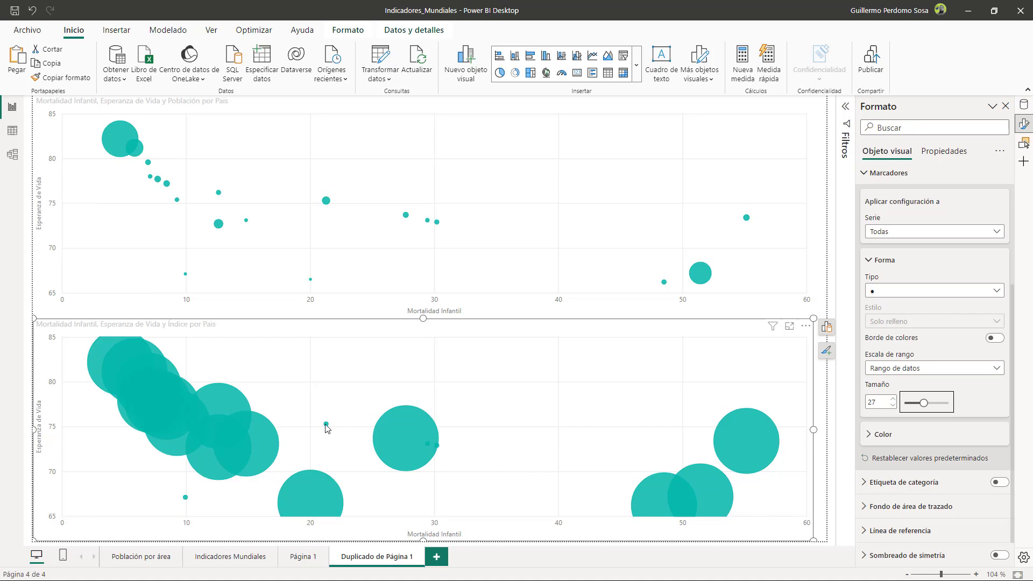
{"action": "mouse_move", "coordinate": [328, 425]}
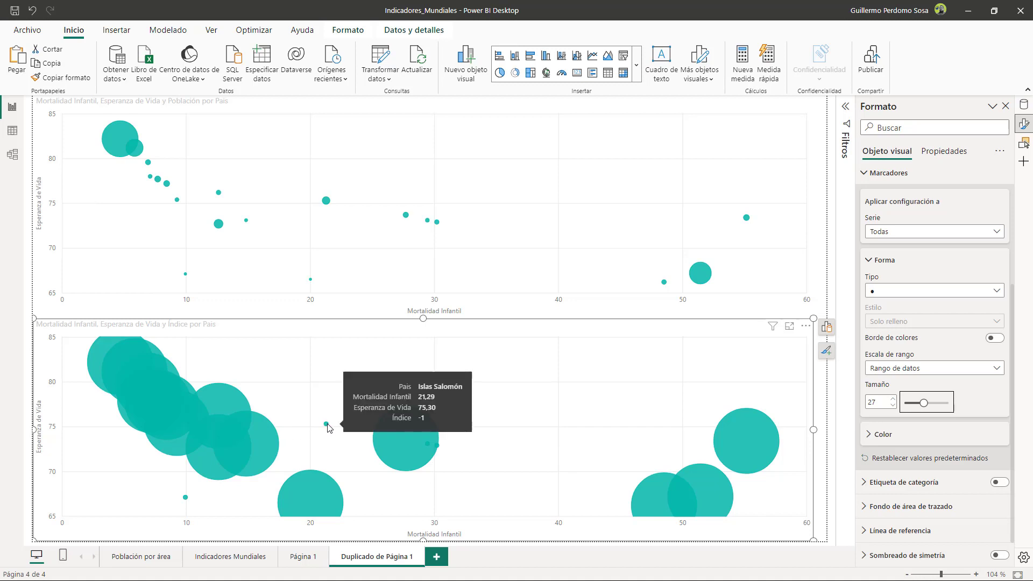
{"action": "mouse_move", "coordinate": [275, 442]}
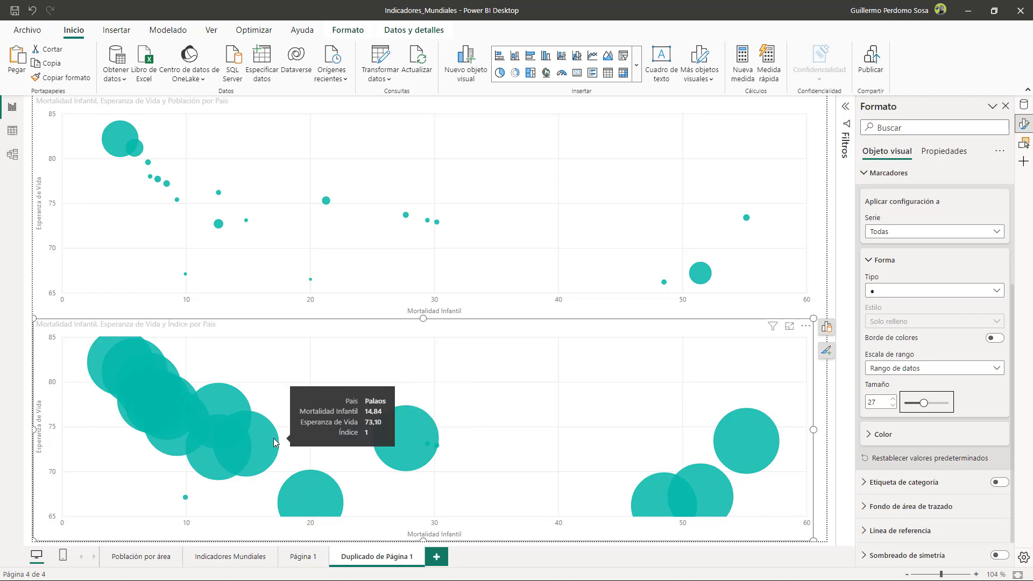
{"action": "left_click", "coordinate": [882, 404]}
{"action": "type", "text": "5"}
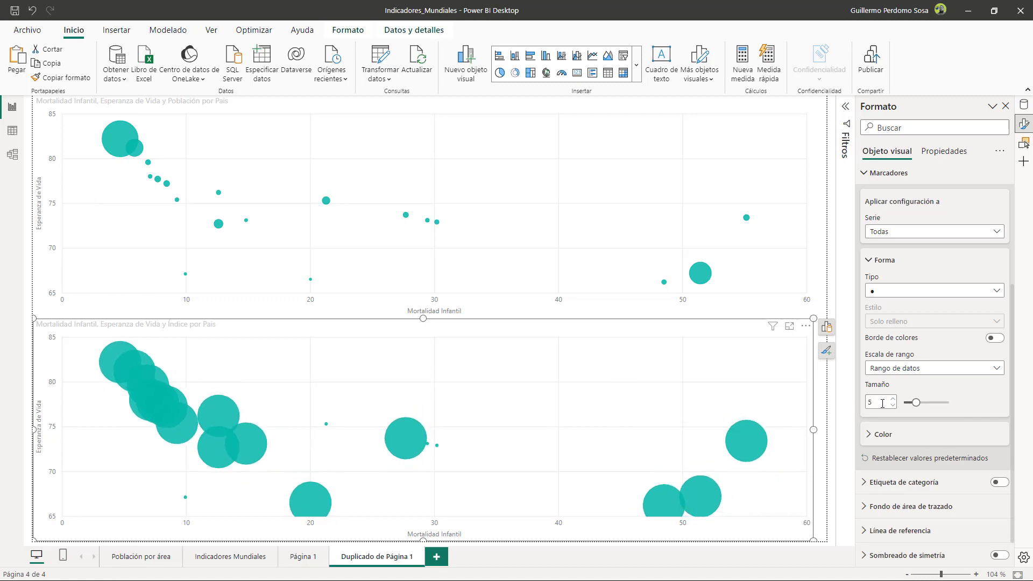
Change the default marker color of the lower bubble chart to yellow
{"action": "left_click", "coordinate": [874, 434]}
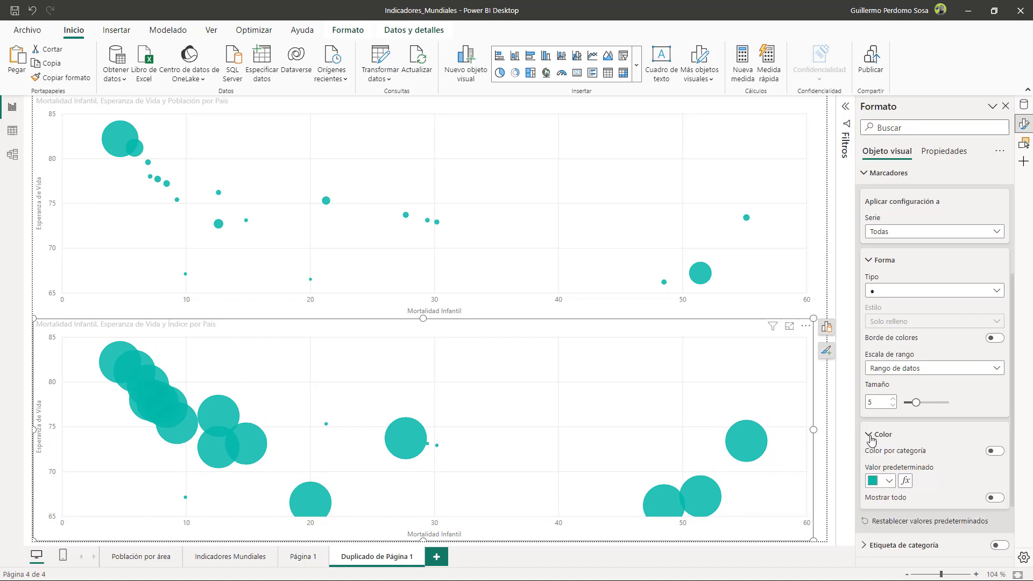
{"action": "scroll", "coordinate": [904, 436], "scroll_direction": "down", "scroll_amount": 1}
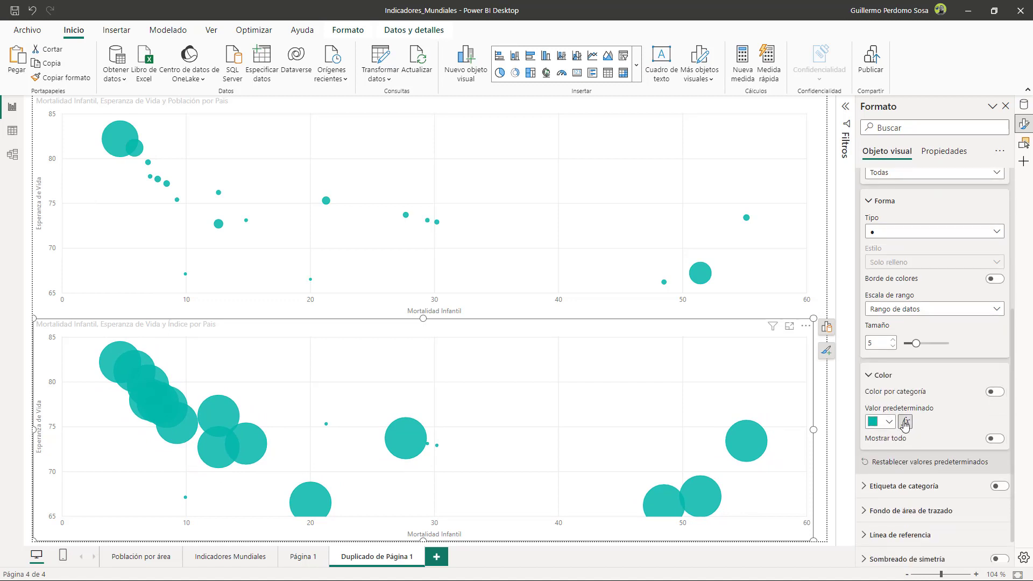
{"action": "left_click", "coordinate": [887, 422]}
{"action": "left_click", "coordinate": [887, 373]}
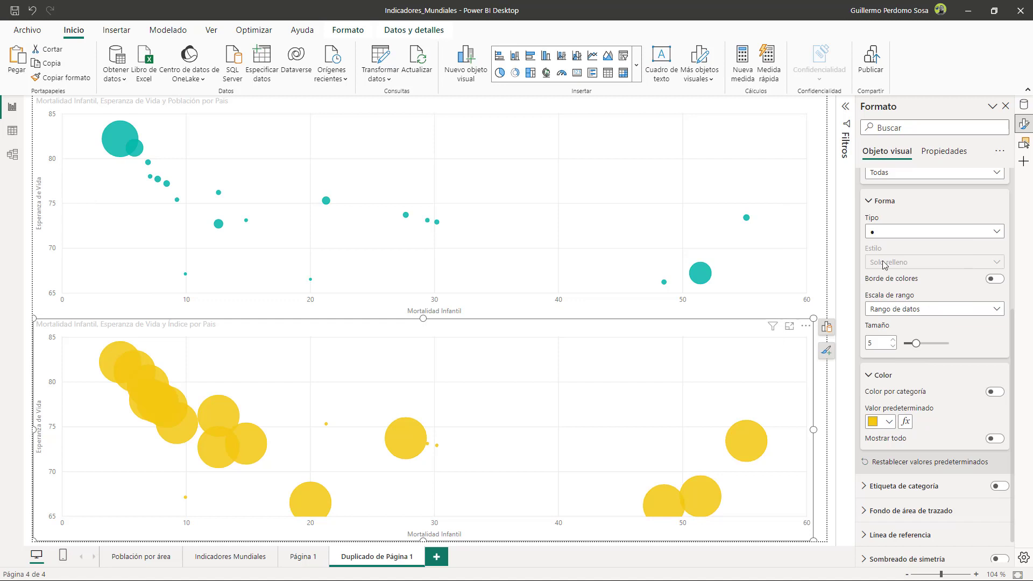
Collapse the marker settings and turn on category labels (Etiqueta de categoría) for the lower bubble chart
{"action": "scroll", "coordinate": [885, 264], "scroll_direction": "up", "scroll_amount": 10}
{"action": "left_click", "coordinate": [866, 294]}
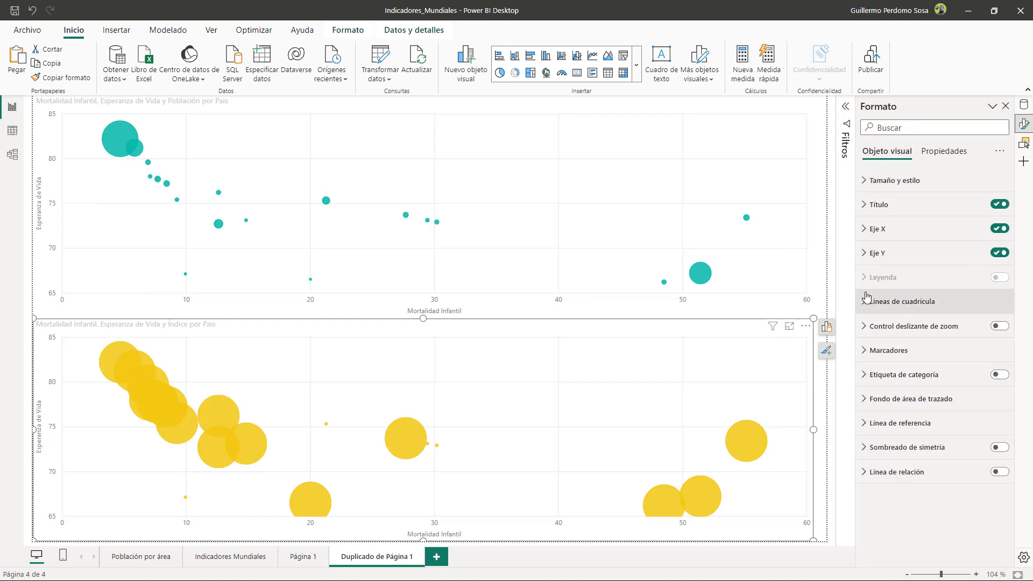
{"action": "left_click", "coordinate": [1000, 375]}
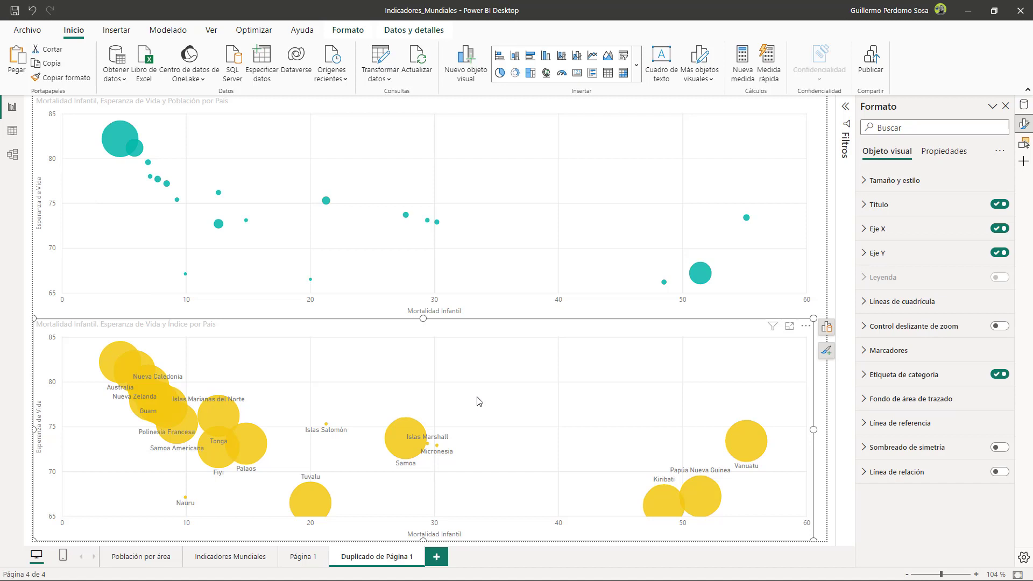
Try selecting all continents in the lower chart's Continente filter, restrict it to Oceanía again, and collapse the filters
{"action": "left_click", "coordinate": [844, 110]}
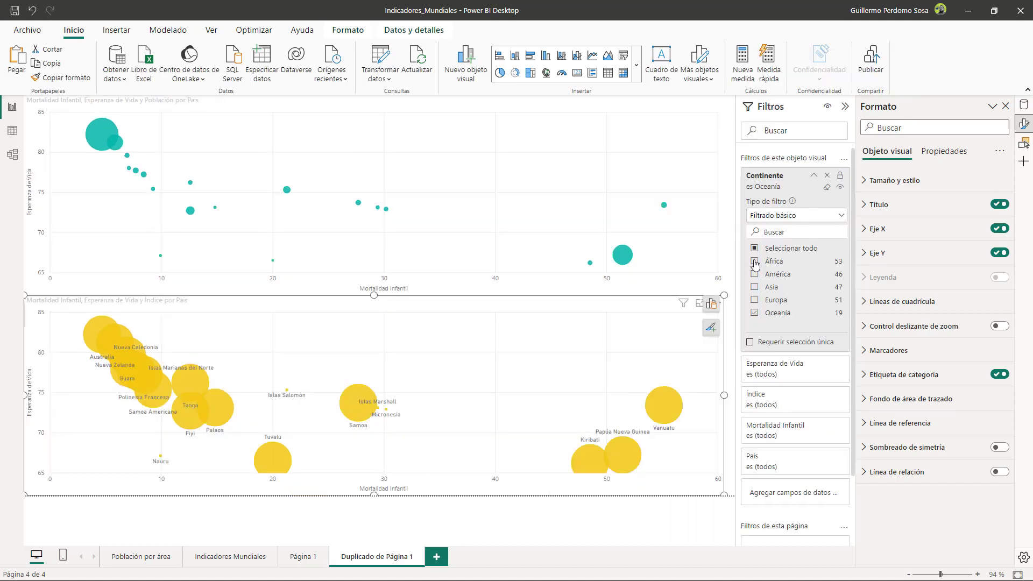
{"action": "left_click", "coordinate": [754, 249]}
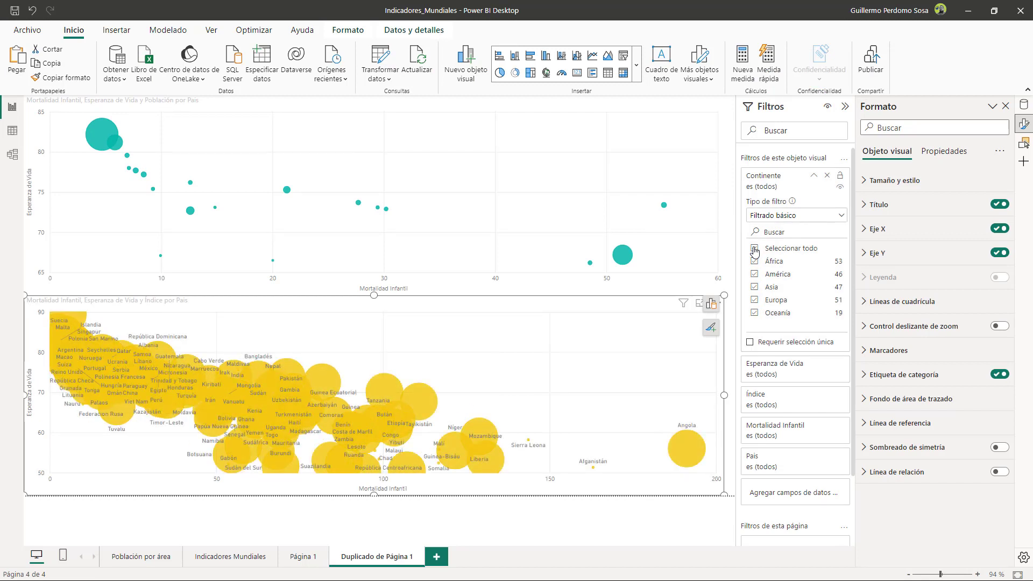
{"action": "left_click", "coordinate": [755, 249]}
{"action": "left_click", "coordinate": [754, 312]}
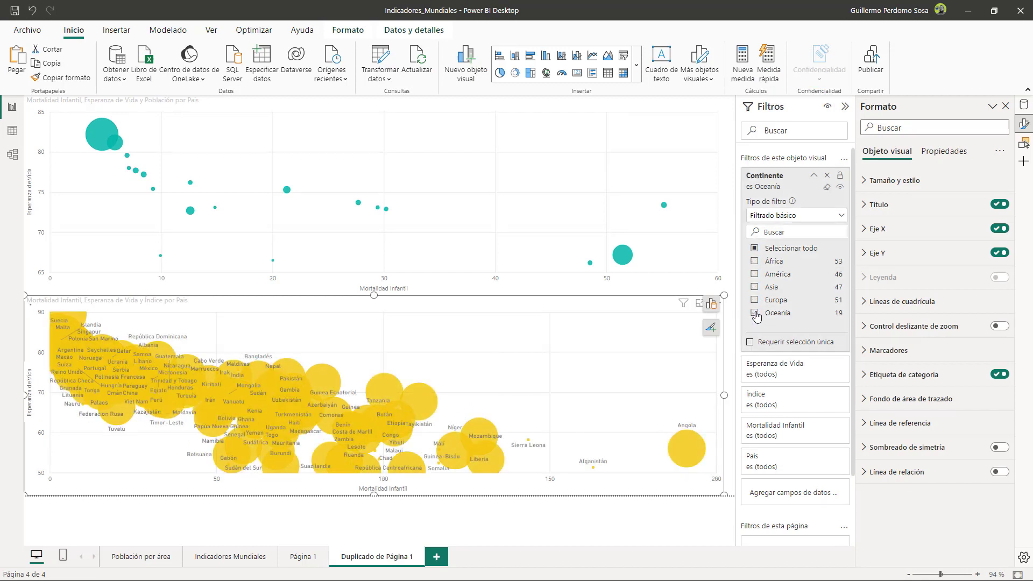
{"action": "left_click", "coordinate": [845, 107]}
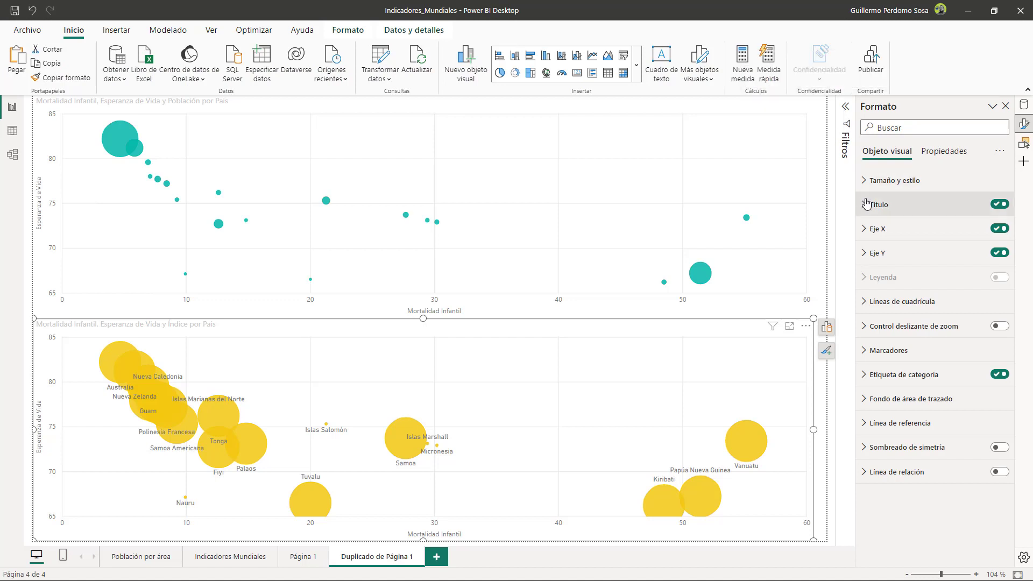
Inspect the gridline, reference line and symmetry shading settings of the lower bubble chart
{"action": "left_click", "coordinate": [863, 306]}
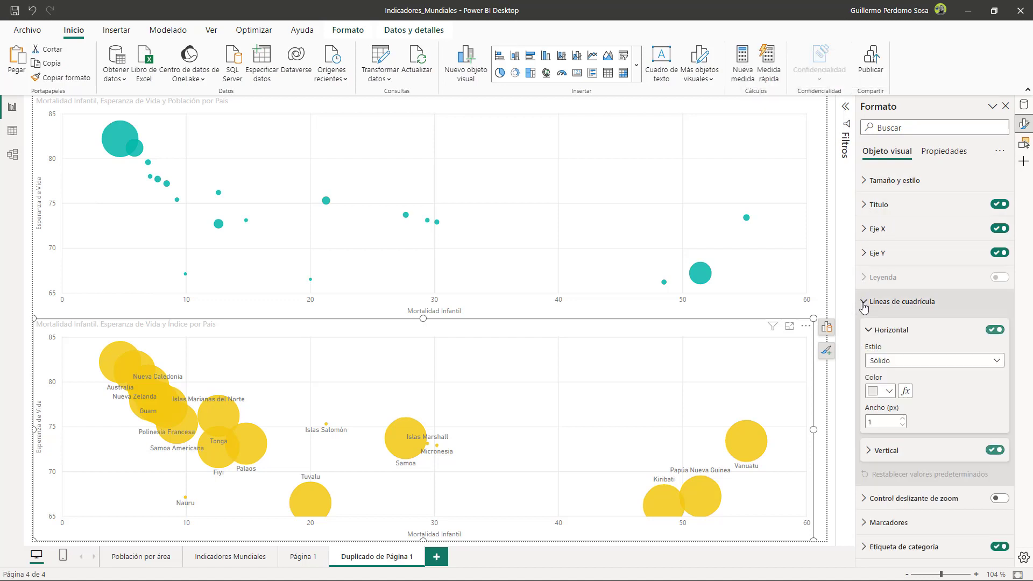
{"action": "left_click", "coordinate": [864, 305]}
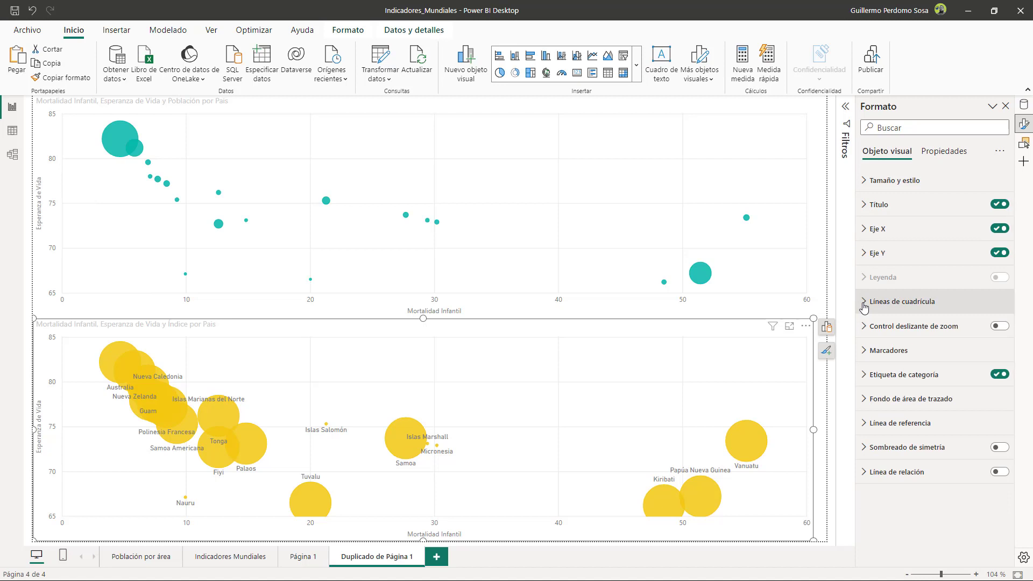
{"action": "left_click", "coordinate": [863, 425]}
{"action": "left_click", "coordinate": [863, 425]}
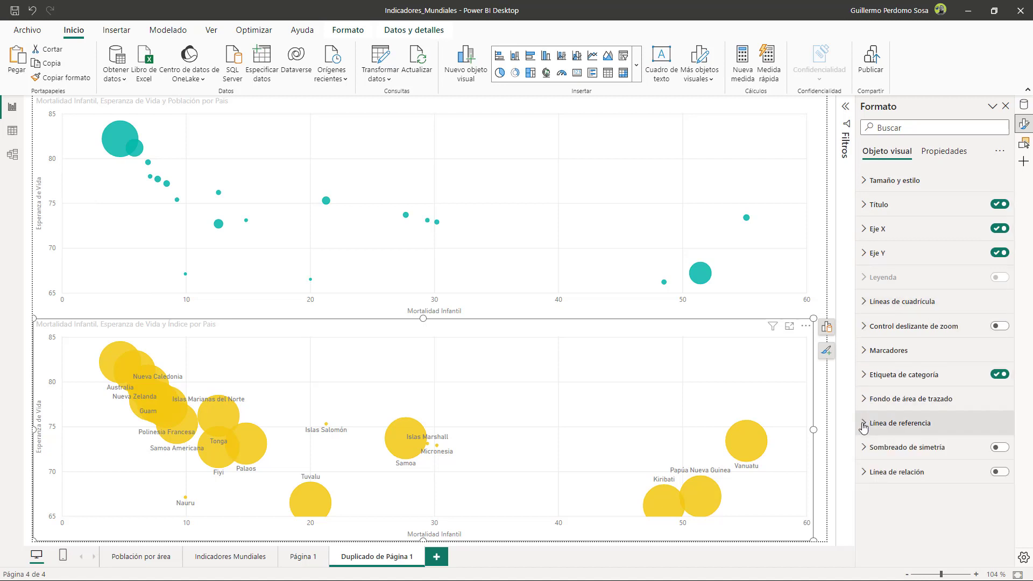
{"action": "left_click", "coordinate": [865, 449]}
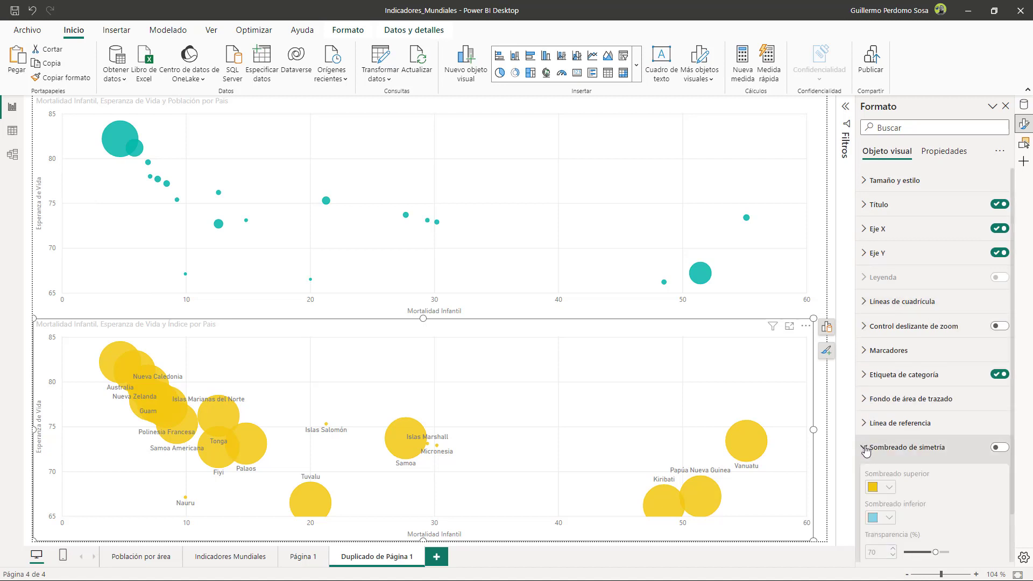
{"action": "left_click", "coordinate": [865, 450]}
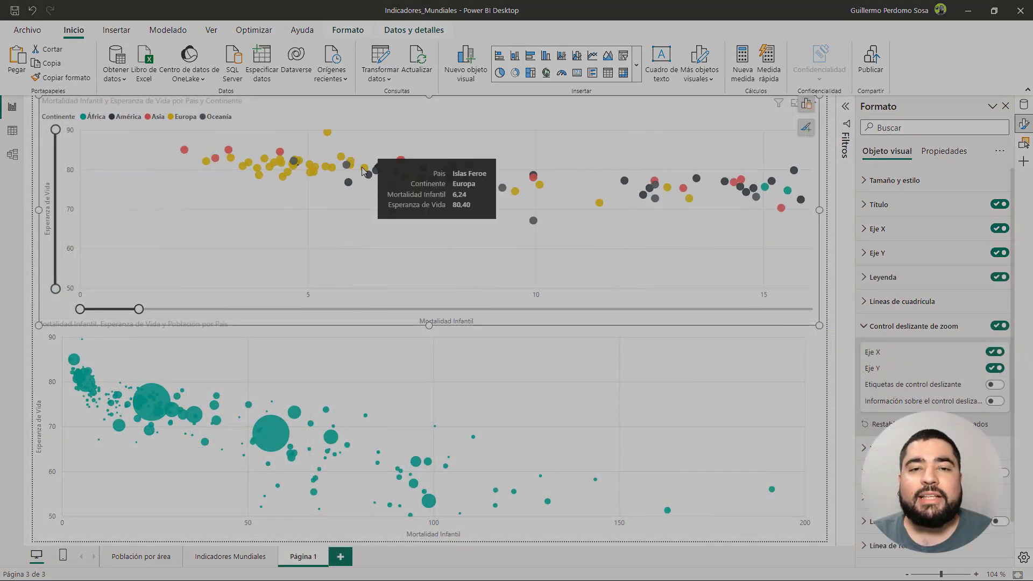
Turn off the upper scatter chart's zoom slider (Control deslizante de zoom) and expand its marker settings
{"action": "left_click_drag", "start_coordinate": [55, 289], "coordinate": [56, 188]}
{"action": "left_click", "coordinate": [999, 326]}
{"action": "left_click", "coordinate": [864, 326]}
{"action": "left_click", "coordinate": [865, 350]}
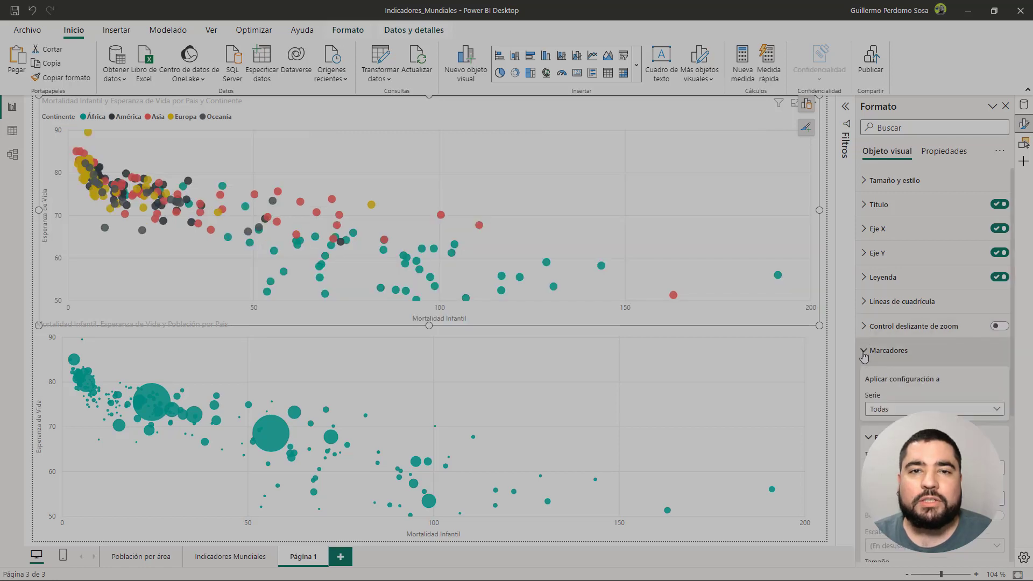
Start adding a size field (Tamaño) from the Felicidad table to the lower scatter chart
{"action": "left_click", "coordinate": [230, 557]}
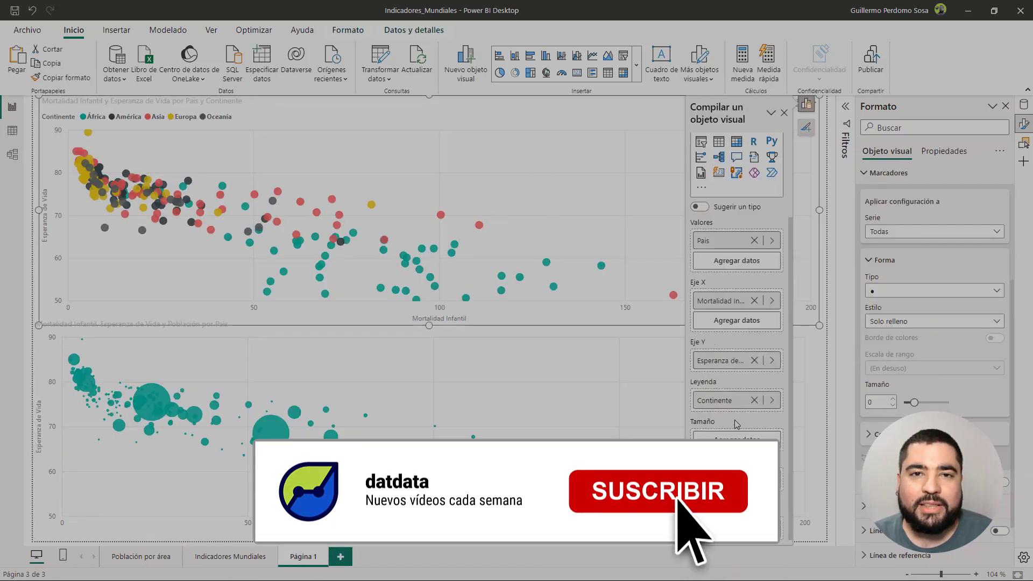
{"action": "left_click", "coordinate": [966, 368]}
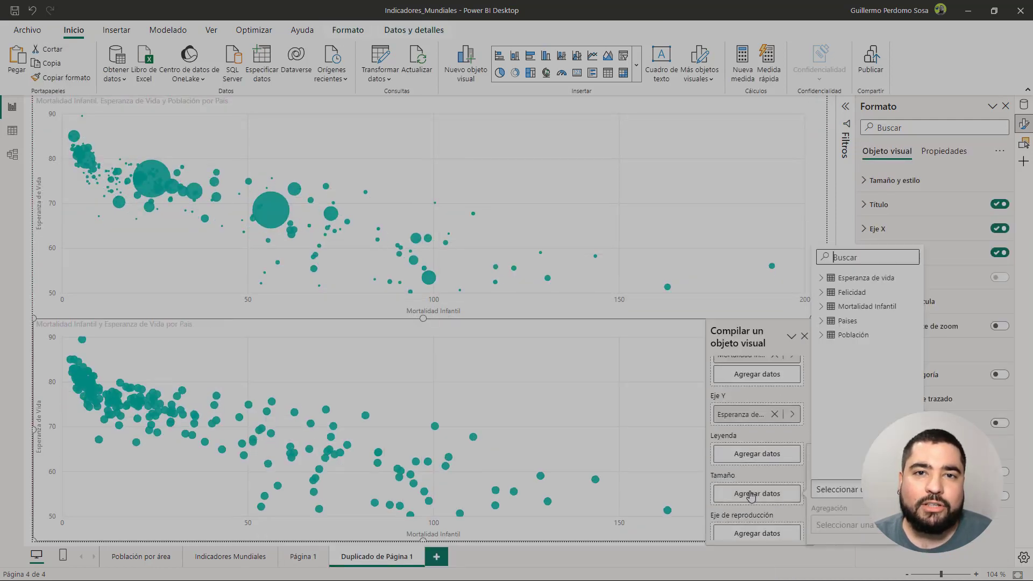
{"action": "left_click", "coordinate": [851, 292]}
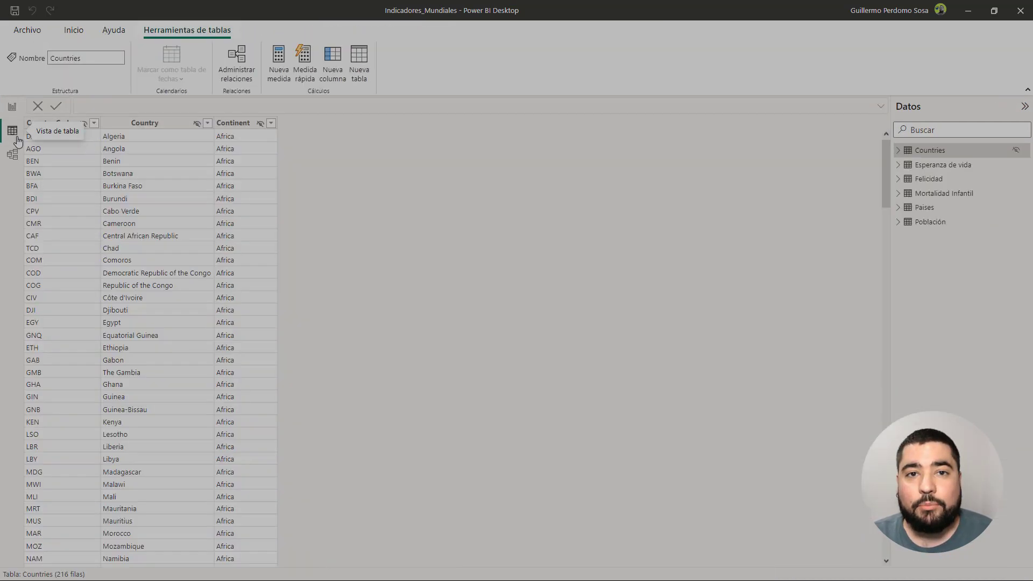
Check the distinct values of the Índice column in the Felicidad table
{"action": "left_click", "coordinate": [933, 193]}
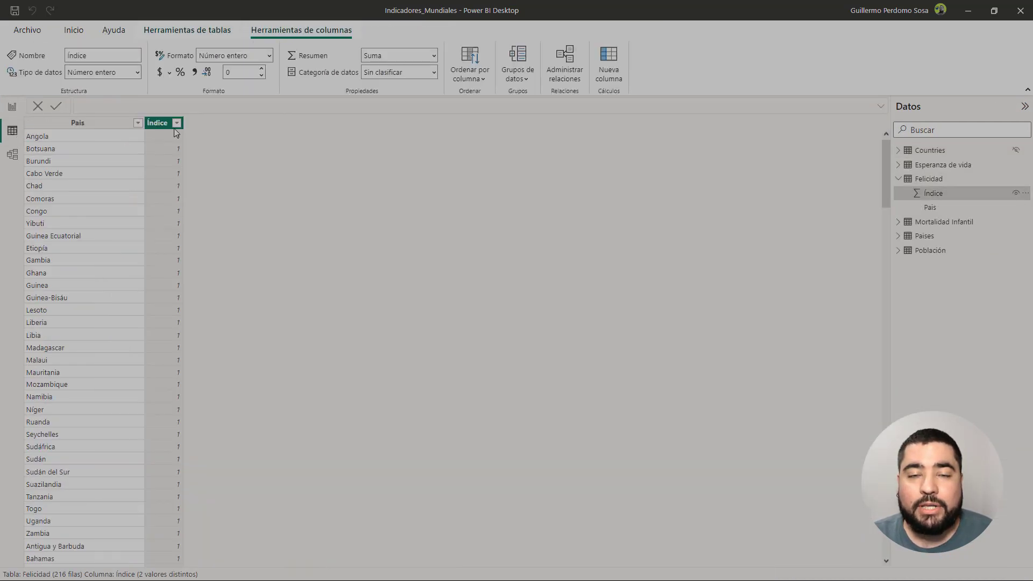
{"action": "left_click", "coordinate": [177, 123]}
{"action": "left_click", "coordinate": [199, 262]}
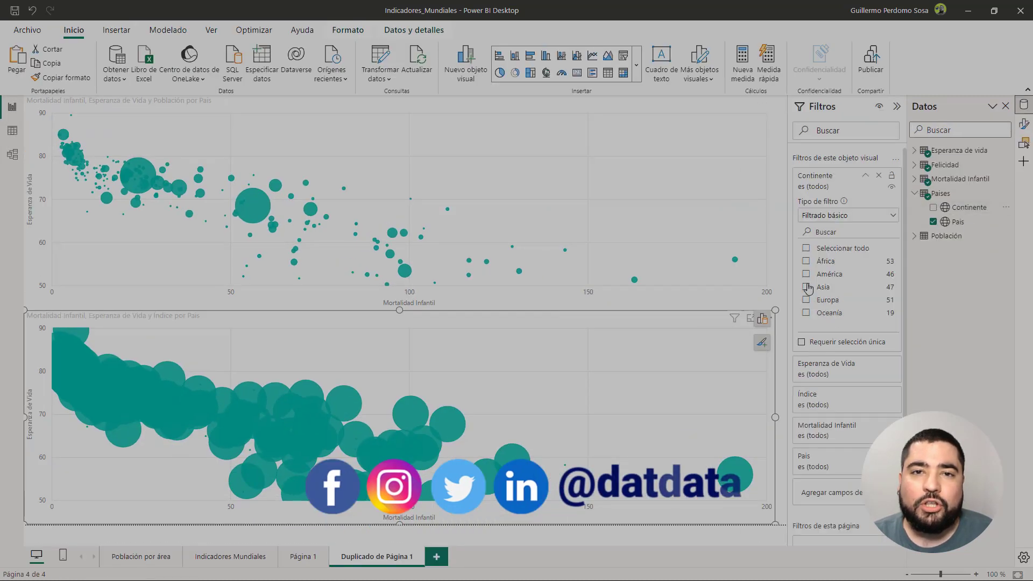
Try filtering the lower bubble chart by Asia in its Continente filter
{"action": "left_click", "coordinate": [806, 288]}
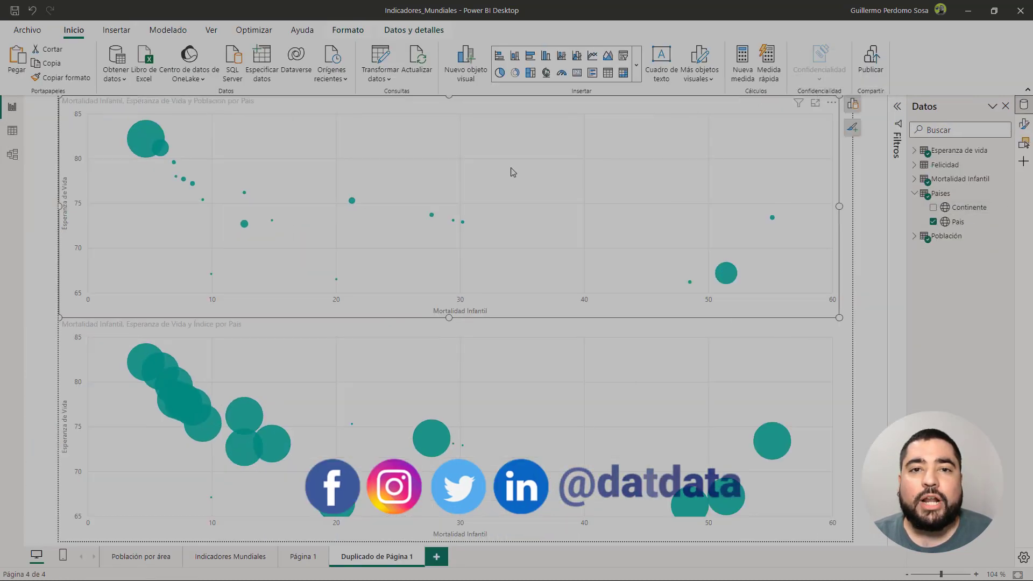
{"action": "left_click", "coordinate": [481, 238]}
{"action": "left_click", "coordinate": [334, 351]}
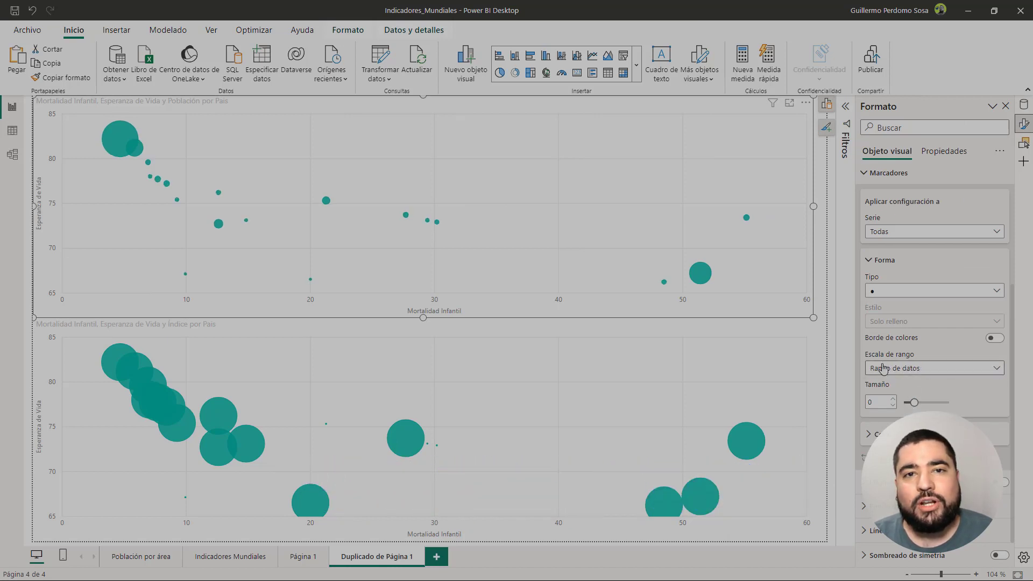
Compare the range scale options (Escala de rango) on the lower bubble chart and leave it set to Rango de datos
{"action": "left_click", "coordinate": [770, 353]}
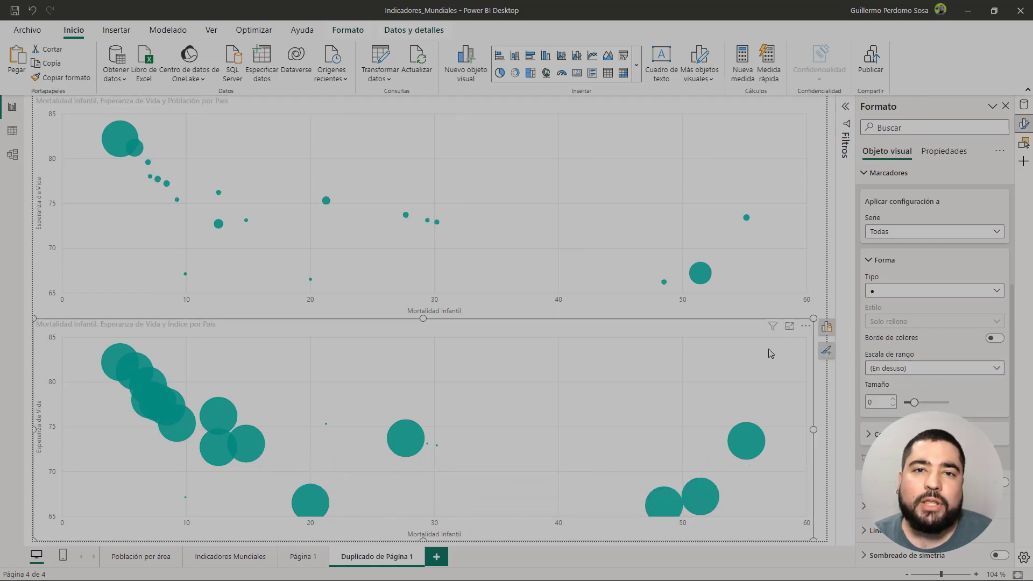
{"action": "left_click", "coordinate": [915, 368]}
{"action": "left_click", "coordinate": [896, 385]}
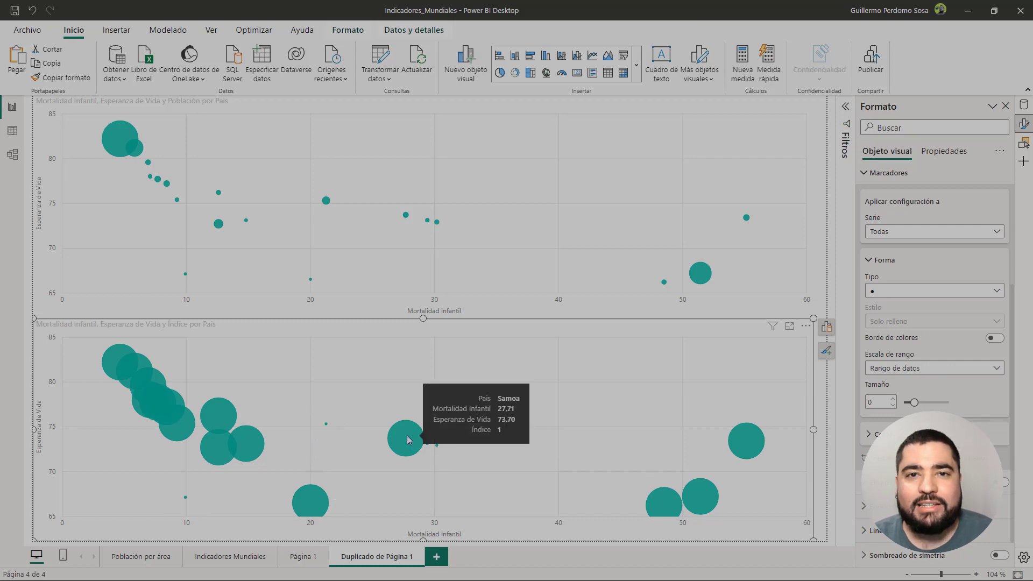
{"action": "left_click", "coordinate": [915, 368]}
{"action": "left_click", "coordinate": [895, 396]}
{"action": "left_click", "coordinate": [893, 411]}
{"action": "left_click", "coordinate": [909, 368]}
{"action": "left_click", "coordinate": [895, 397]}
{"action": "left_click", "coordinate": [897, 368]}
{"action": "left_click", "coordinate": [896, 396]}
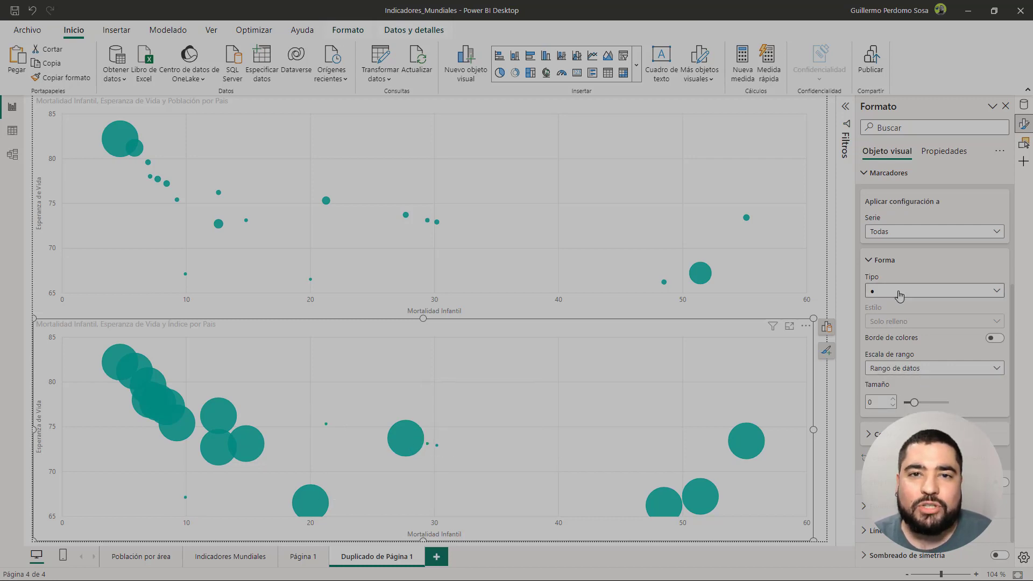
Try other marker shapes on the lower bubble chart, return to the circle, and set the marker size to 27
{"action": "left_click", "coordinate": [899, 292]}
{"action": "left_click", "coordinate": [898, 320]}
{"action": "left_click", "coordinate": [901, 294]}
{"action": "left_click", "coordinate": [898, 361]}
{"action": "left_click", "coordinate": [898, 292]}
{"action": "left_click", "coordinate": [887, 306]}
{"action": "left_click_drag", "start_coordinate": [914, 403], "coordinate": [924, 402]}
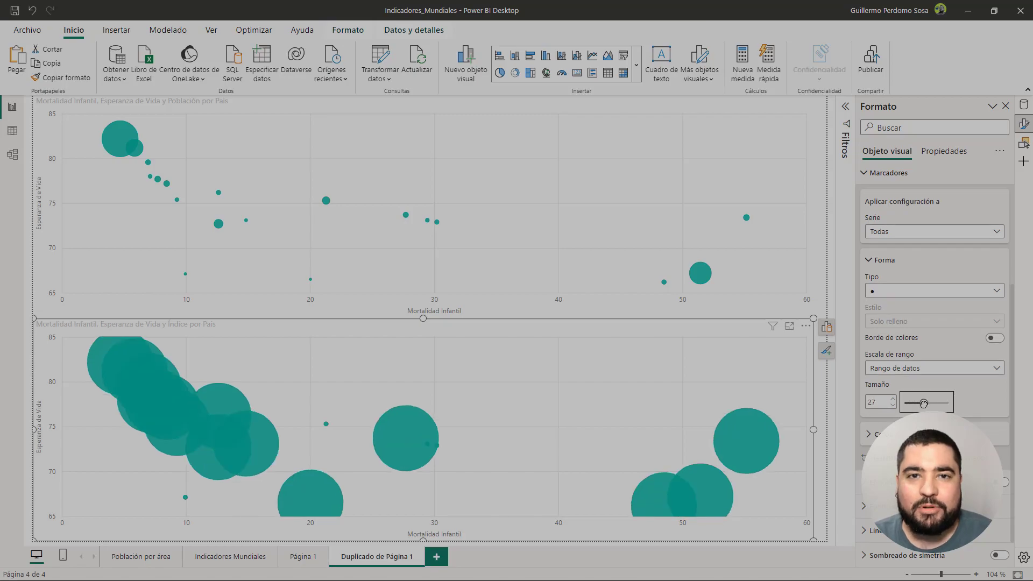